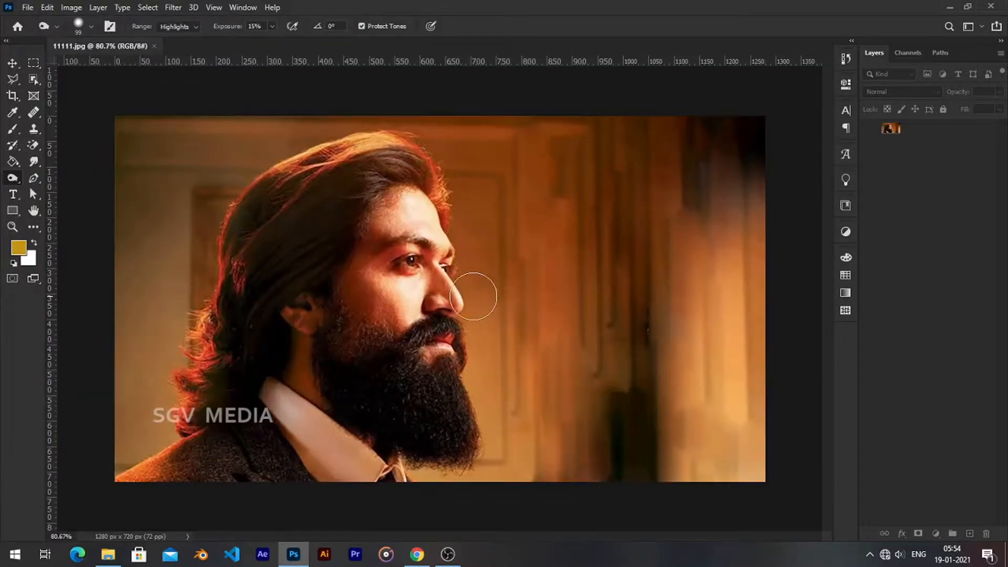
# - Duplicate the Background layer and hide the original
pyautogui.scroll(6, 473, 296)
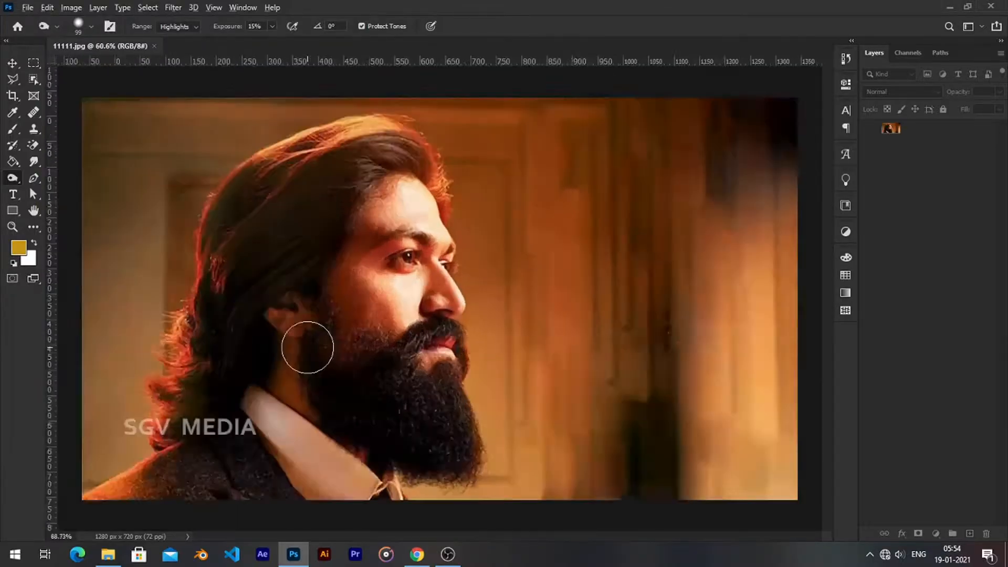
pyautogui.scroll(-2, 384, 292)
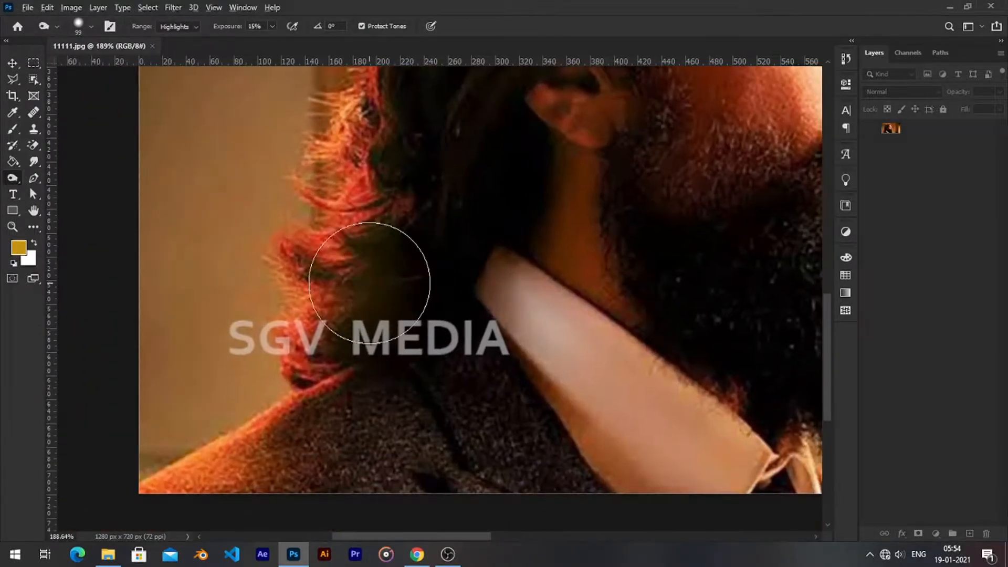
pyautogui.scroll(1, 367, 272)
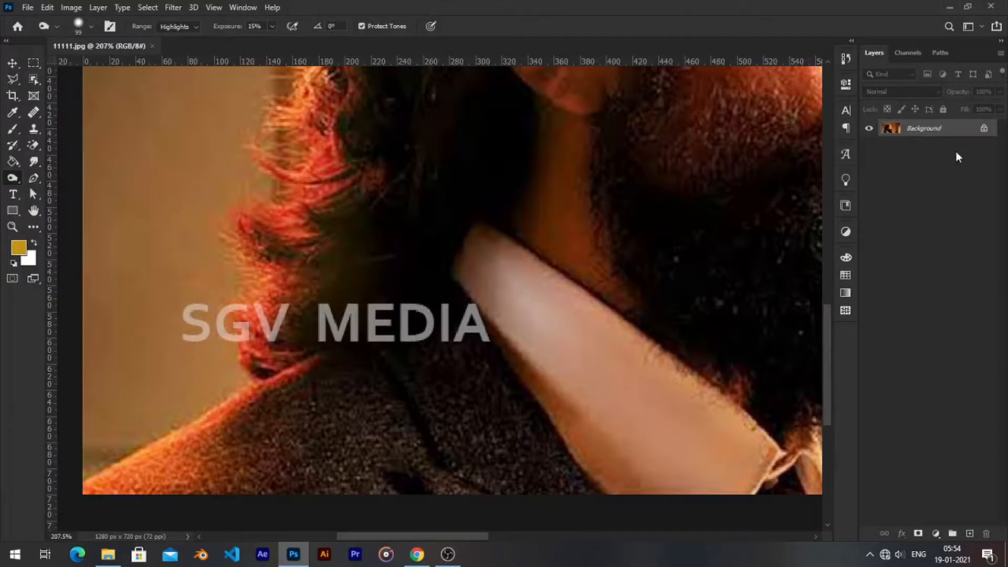
pyautogui.hotkey('ctrl', 'j')
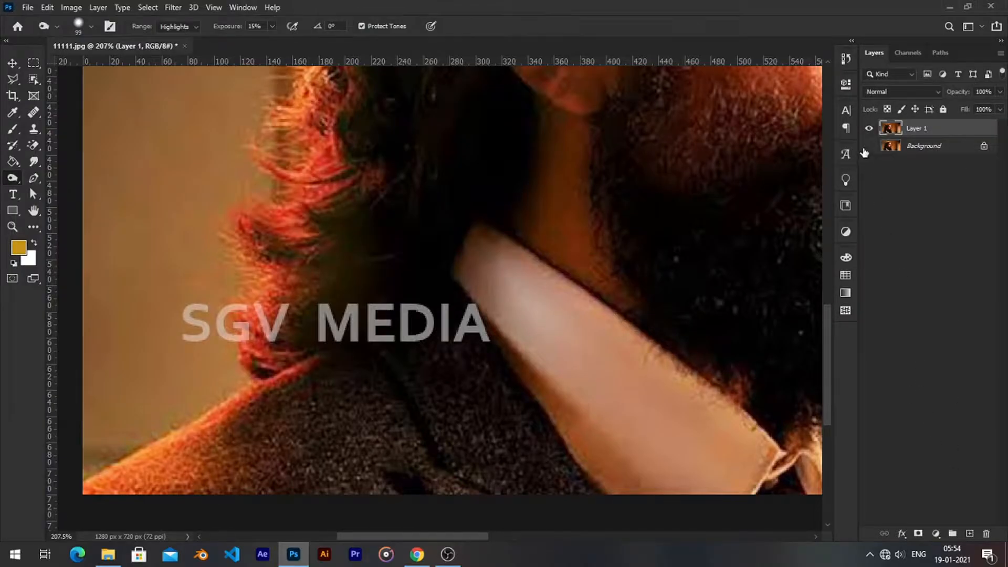
# - Start a Color Range selection on Layer 1 and sample the watermark's tone from the letter V
pyautogui.scroll(2, 383, 371)
pyautogui.hscroll(-2, 370, 315)
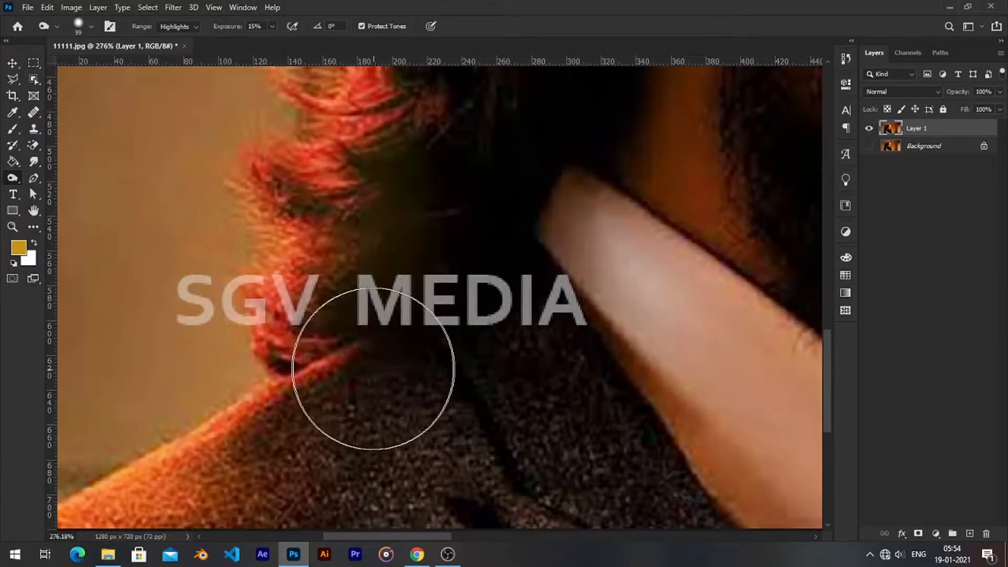
pyautogui.press('l')
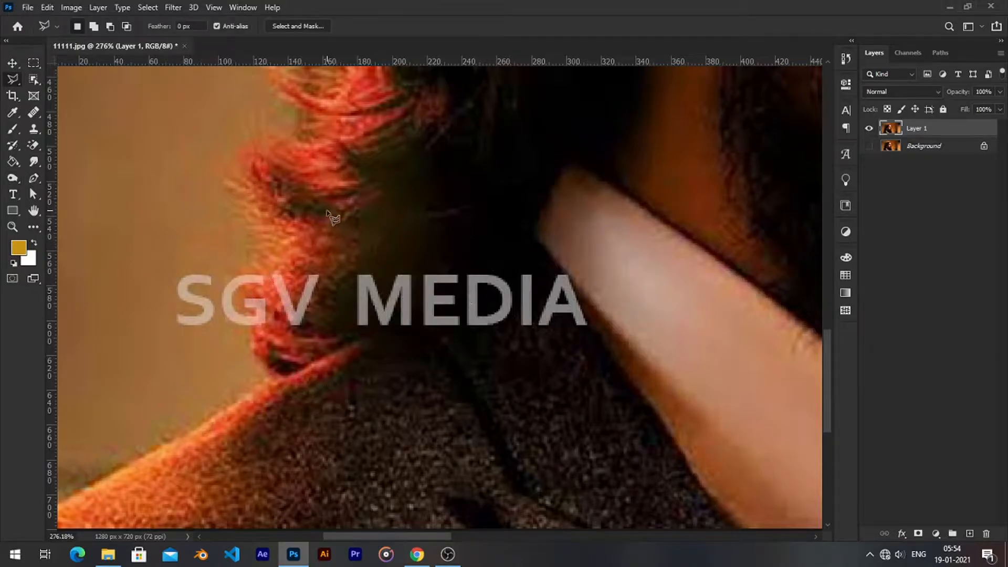
pyautogui.click(148, 7)
pyautogui.click(198, 131)
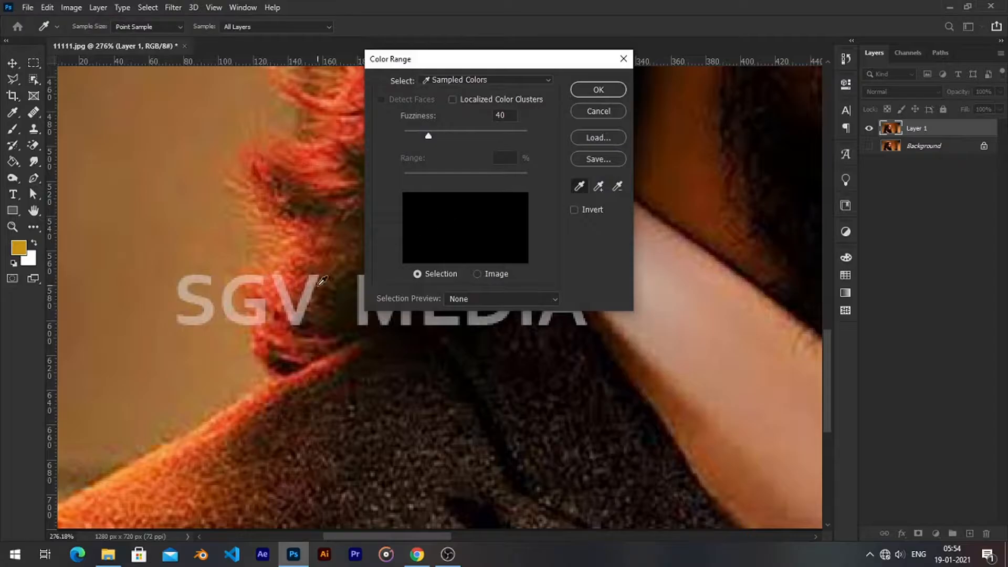
pyautogui.scroll(3, 315, 282)
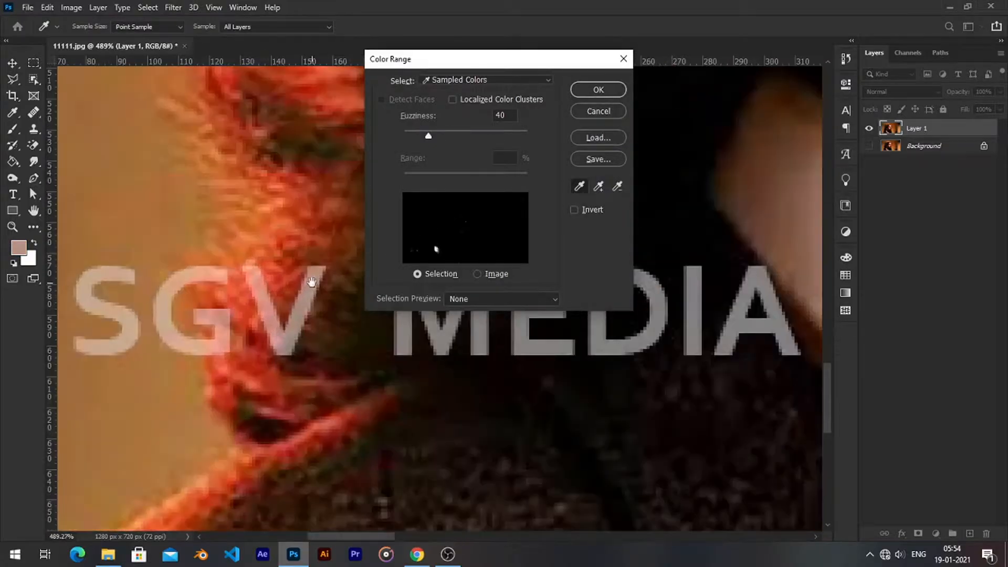
pyautogui.click(301, 264)
pyautogui.scroll(-2, 301, 264)
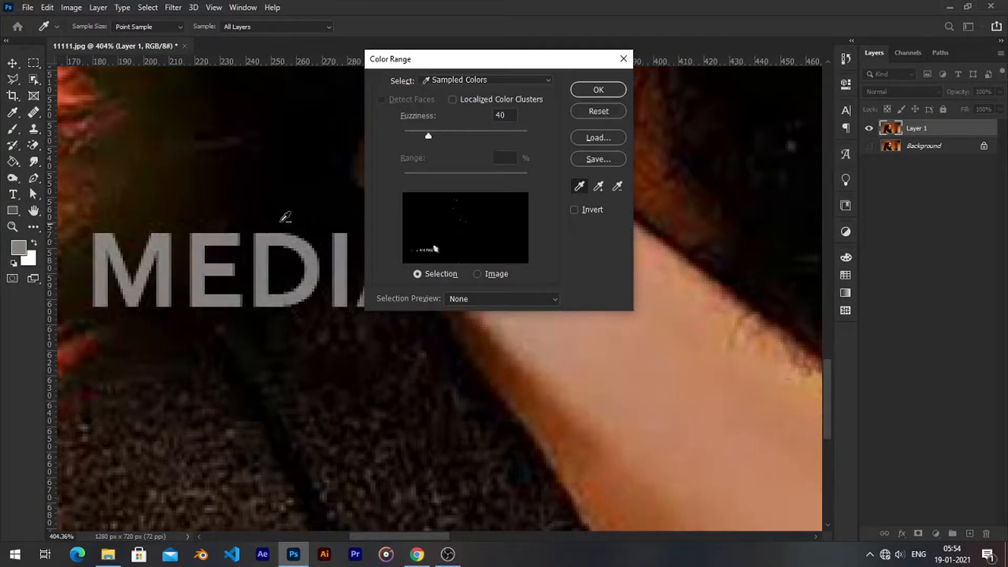
# - Sample the watermark's S, add further tones from the S and G, and apply the Color Range selection
pyautogui.moveTo(227, 213)
pyautogui.mouseDown()
pyautogui.moveTo(194, 222)
pyautogui.moveTo(219, 227)
pyautogui.mouseUp()
pyautogui.click(288, 249)
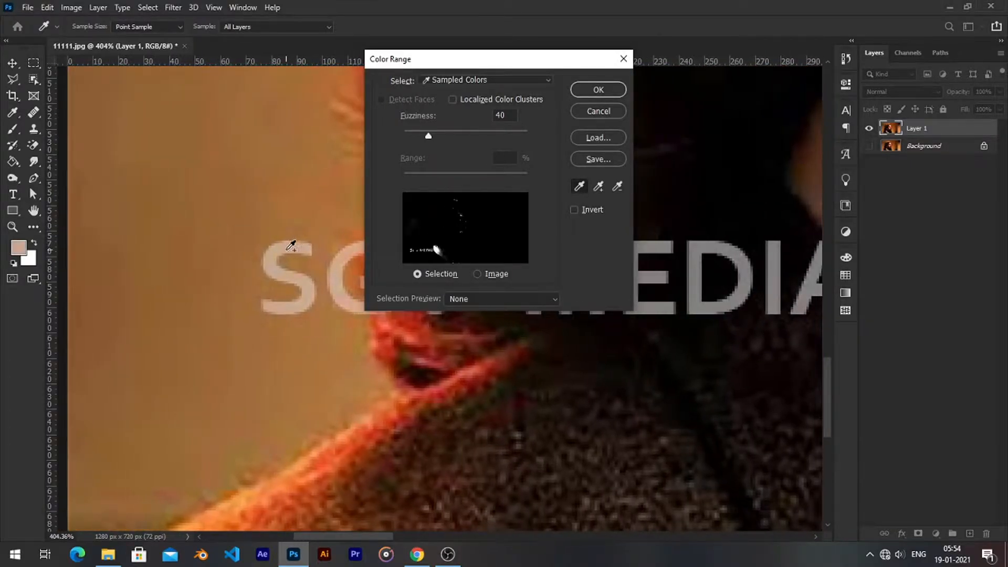
pyautogui.keyDown('shift'); pyautogui.click(303, 294); pyautogui.keyUp('shift')
pyautogui.moveTo(343, 262); pyautogui.dragTo(231, 226)
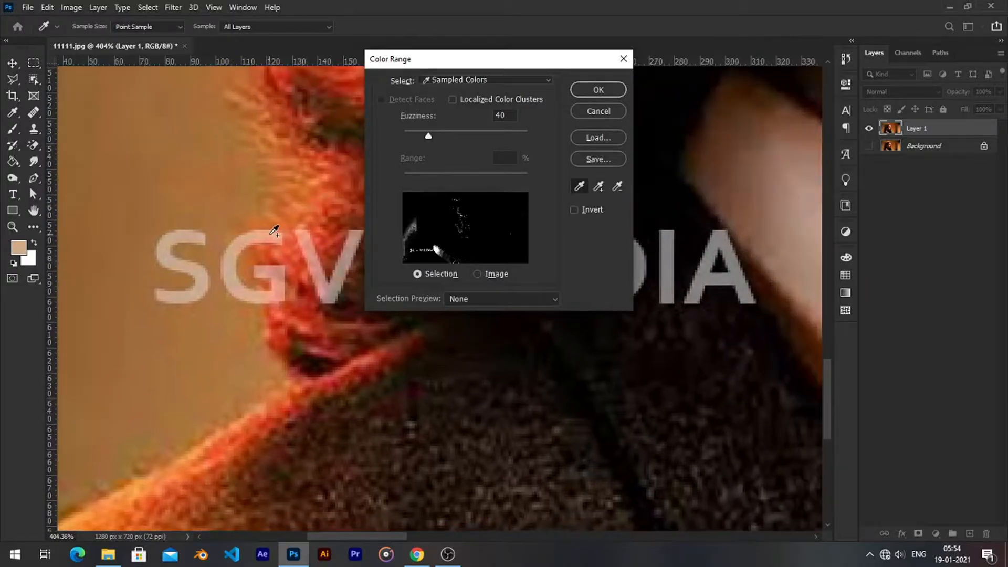
pyautogui.keyDown('shift'); pyautogui.click(274, 237); pyautogui.keyUp('shift')
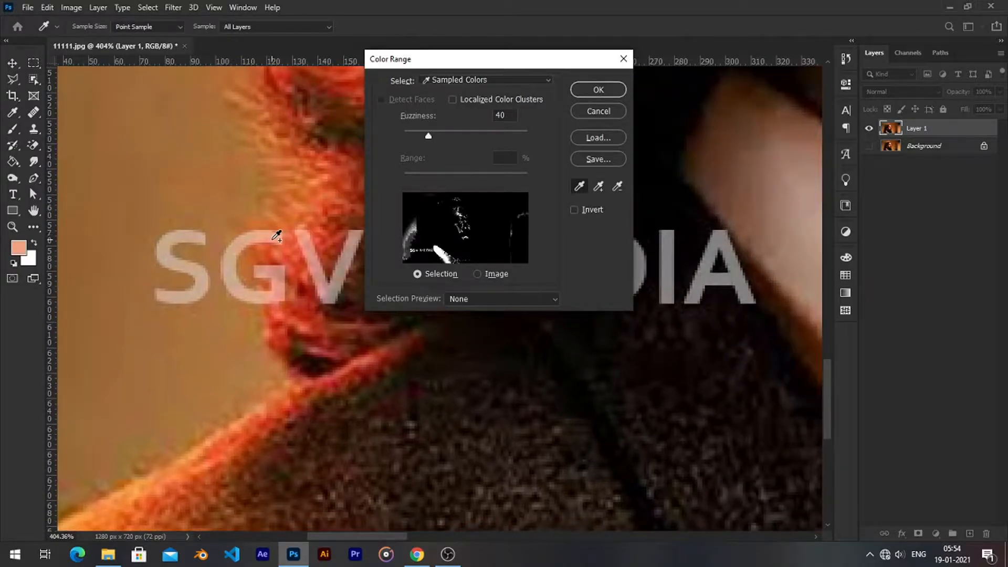
pyautogui.click(599, 90)
# - Subtract everything outside the SGV MEDIA text from the selection by tracing around the text and the whole image with the Polygonal Lasso
pyautogui.press('l')
pyautogui.scroll(-3, 370, 217)
pyautogui.scroll(3, 371, 216)
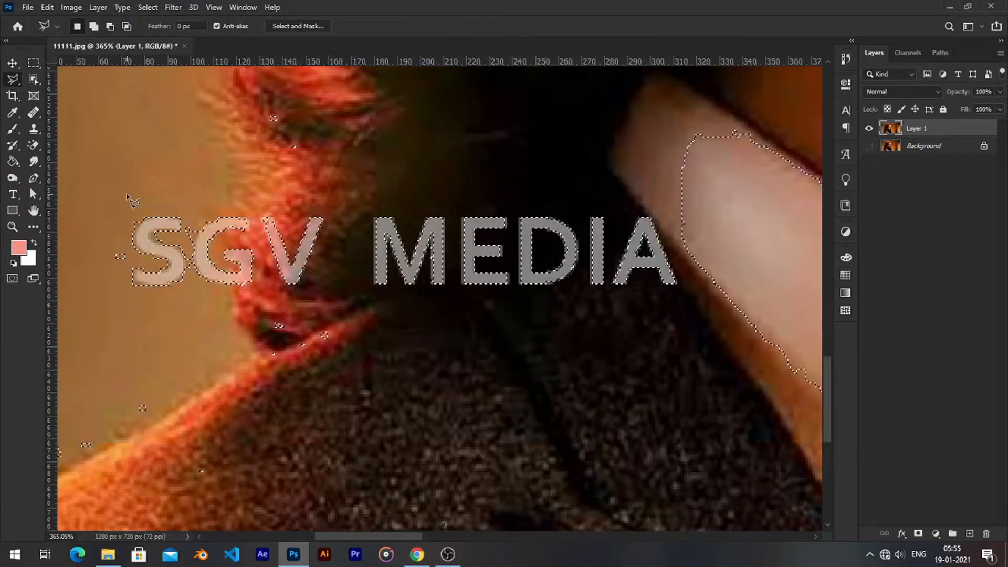
pyautogui.scroll(-4, 128, 198)
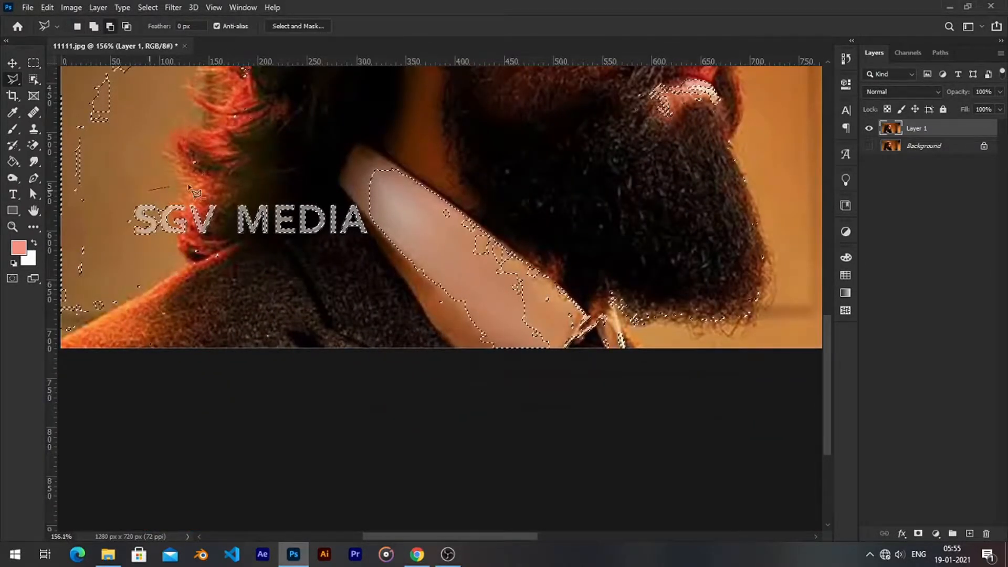
pyautogui.click(371, 233)
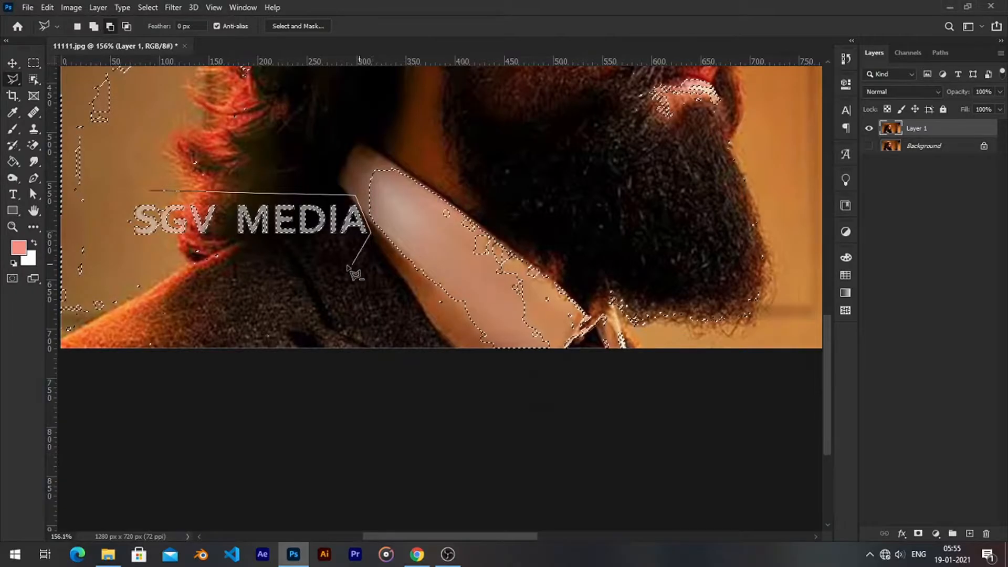
pyautogui.click(128, 258)
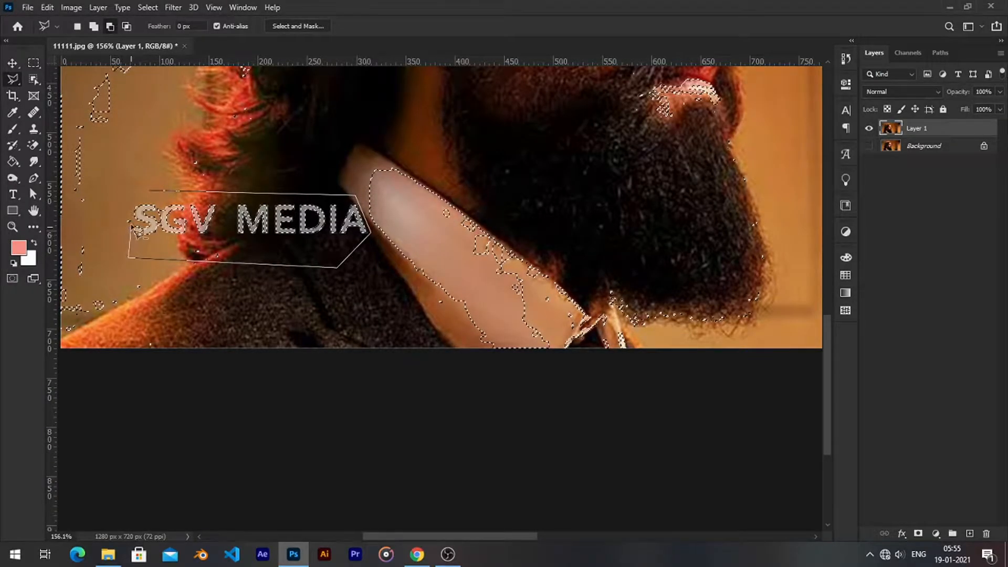
pyautogui.click(129, 222)
pyautogui.click(117, 193)
pyautogui.click(91, 202)
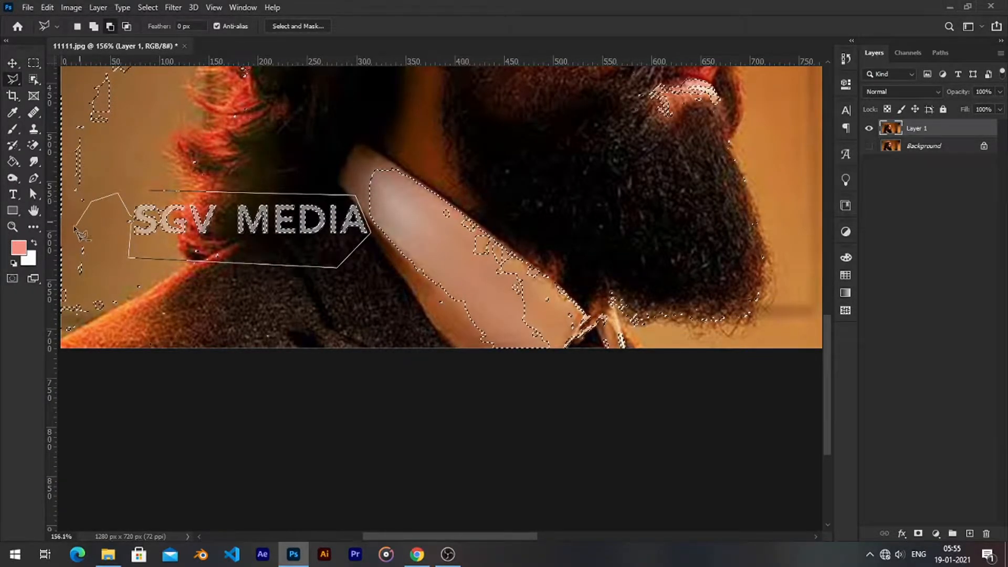
pyautogui.click(60, 231)
pyautogui.click(165, 363)
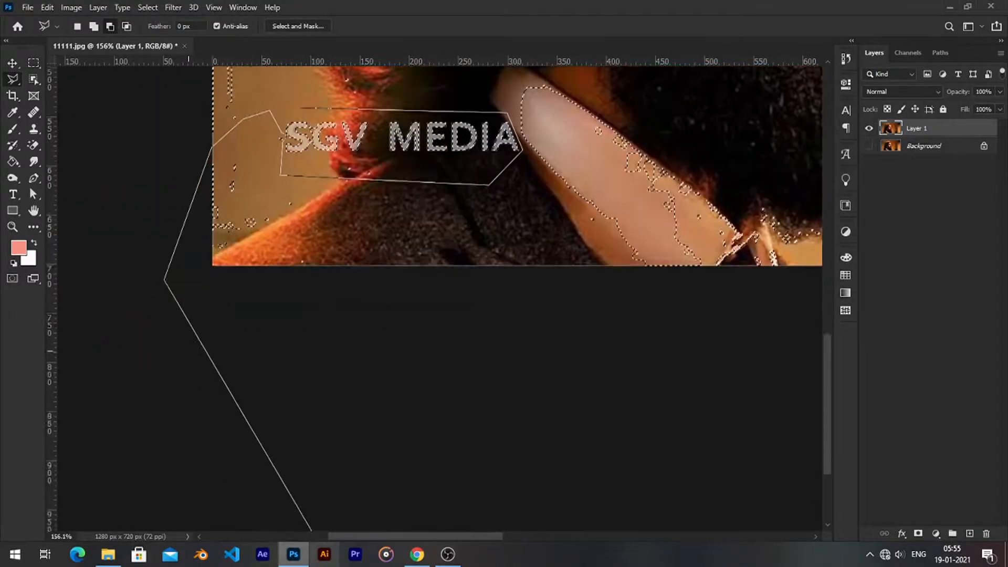
pyautogui.click(667, 239)
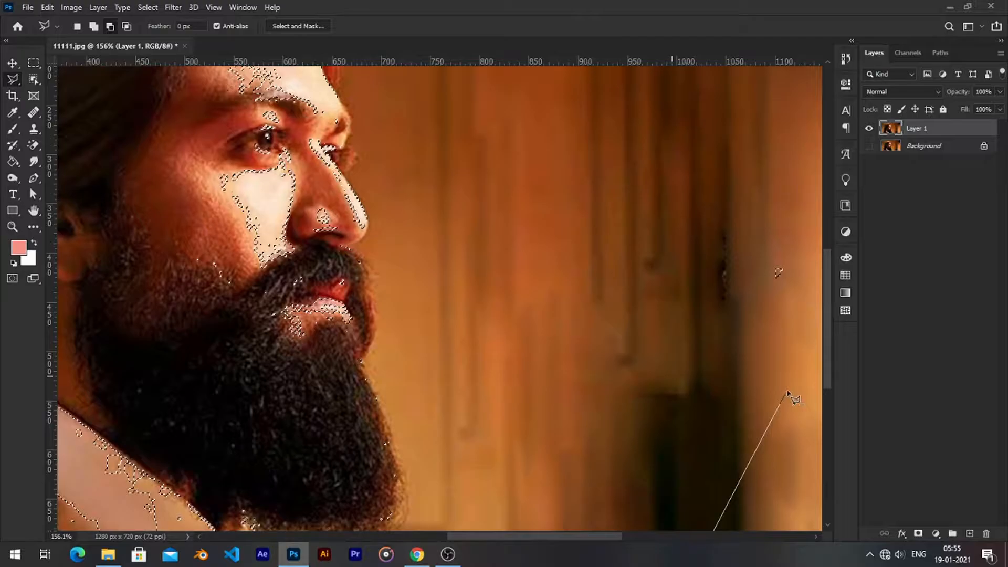
pyautogui.click(803, 370)
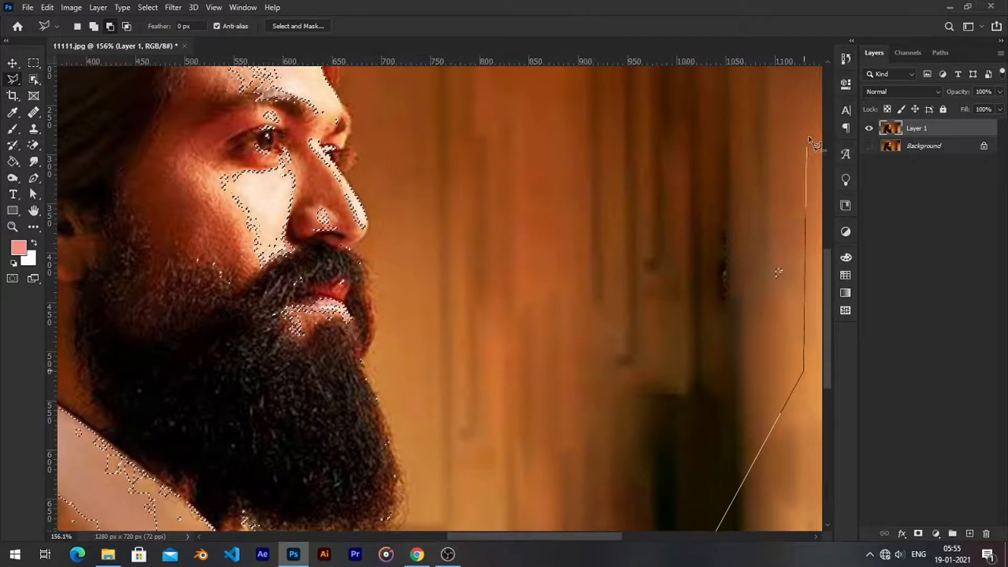
pyautogui.click(744, 88)
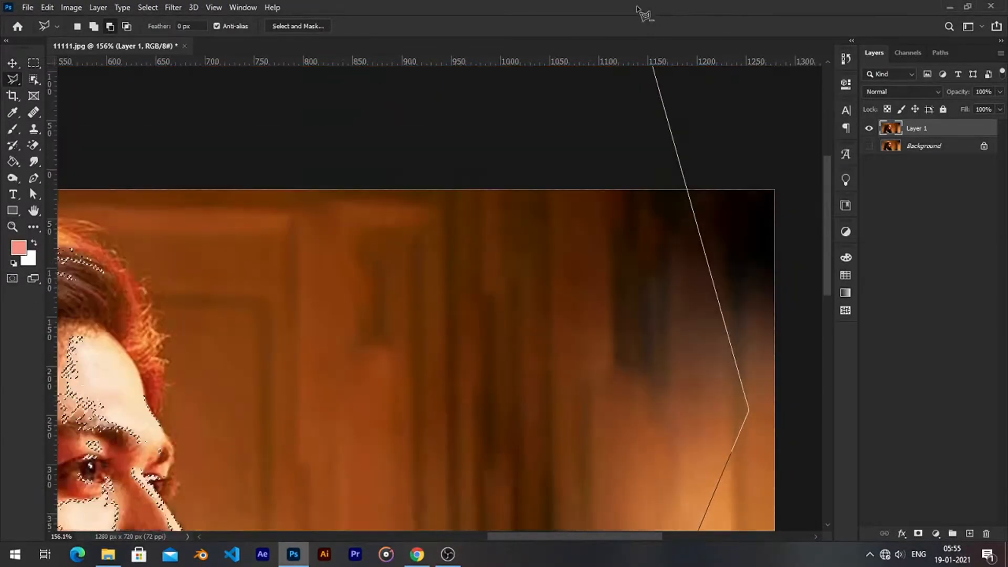
pyautogui.click(394, 117)
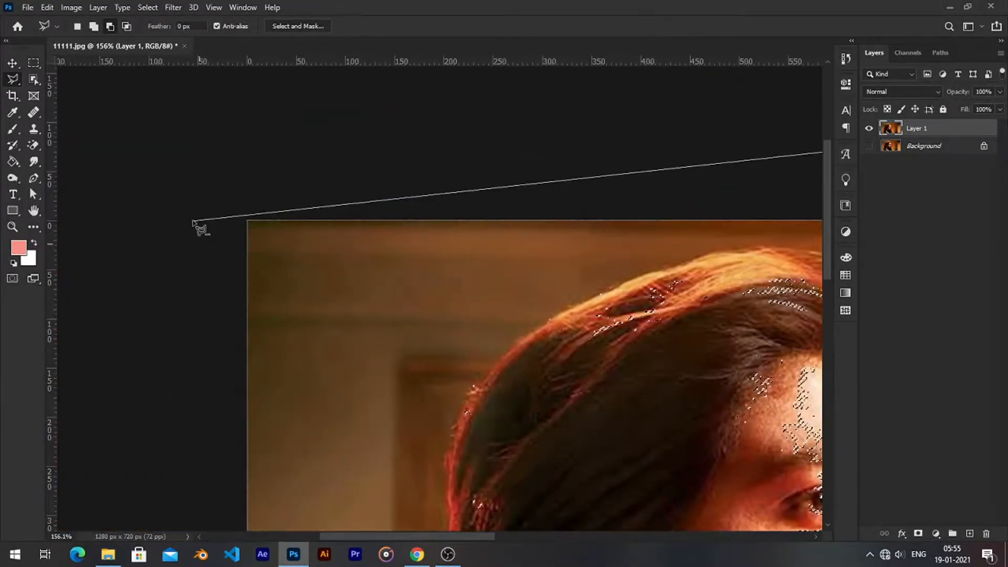
pyautogui.click(193, 222)
pyautogui.scroll(-10, 220, 341)
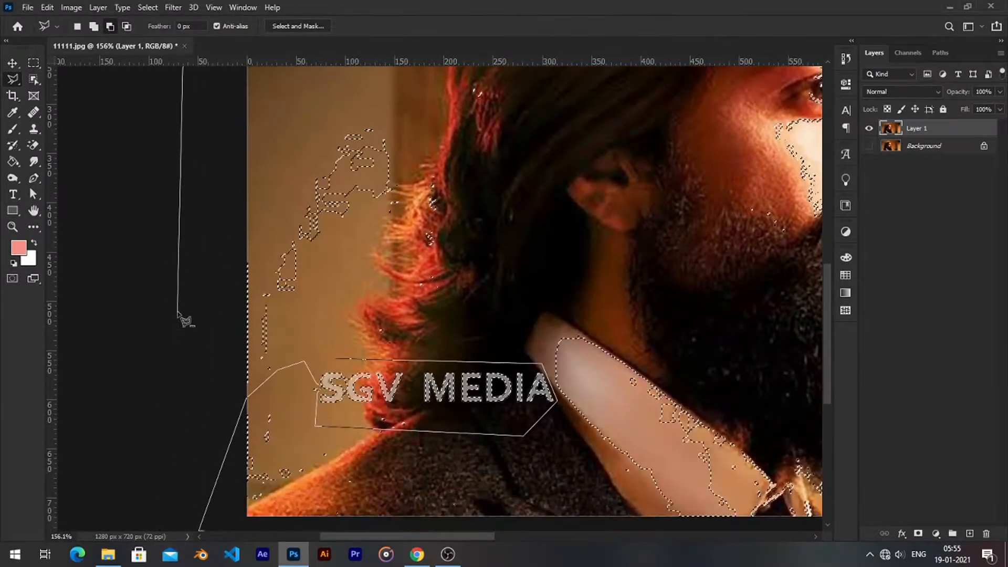
pyautogui.click(211, 362)
pyautogui.click(234, 385)
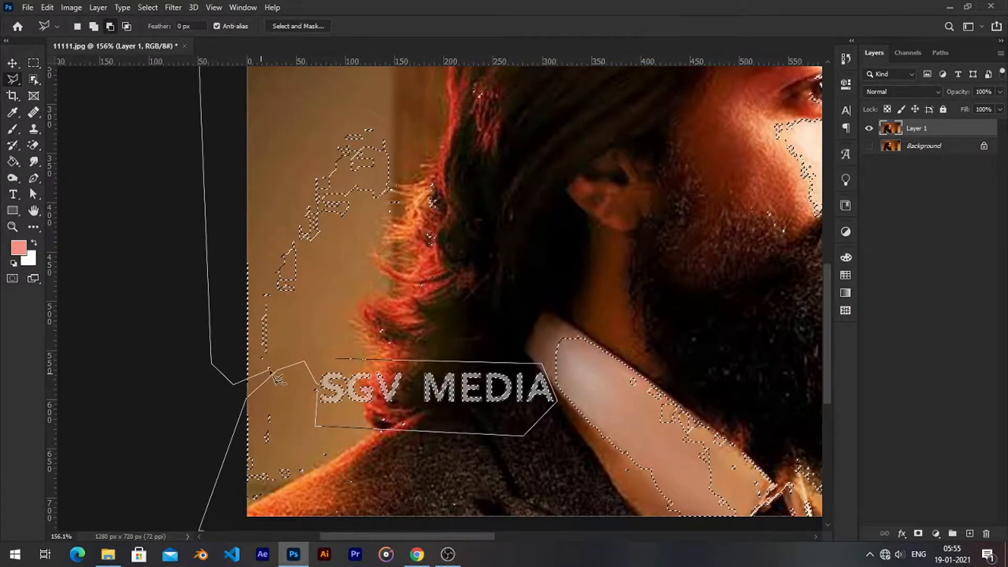
# - Subtract the stray selected specks between the image's left edge and the watermark text from the selection
pyautogui.scroll(3, 321, 352)
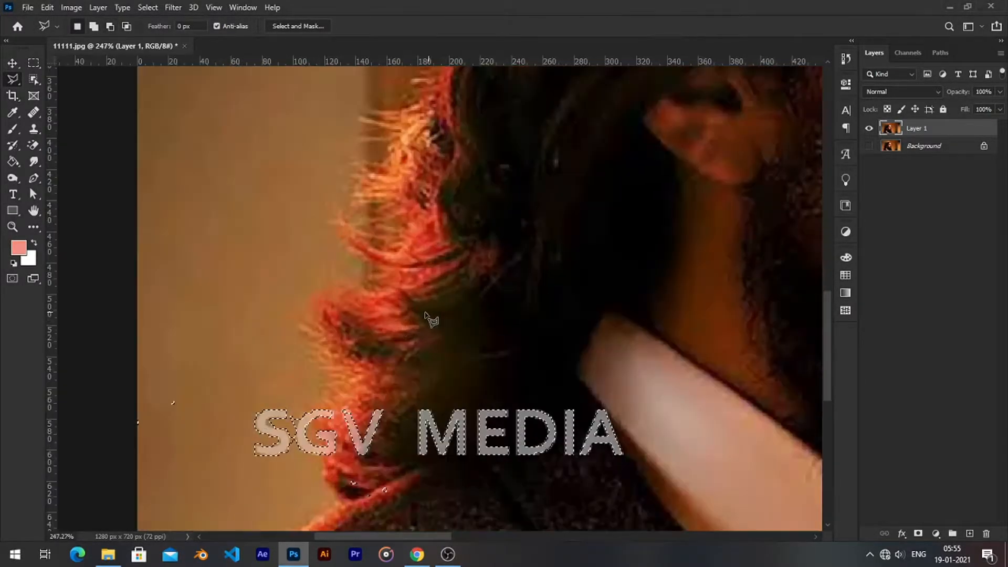
pyautogui.moveTo(332, 240); pyautogui.dragTo(376, 161)
pyautogui.click(225, 184)
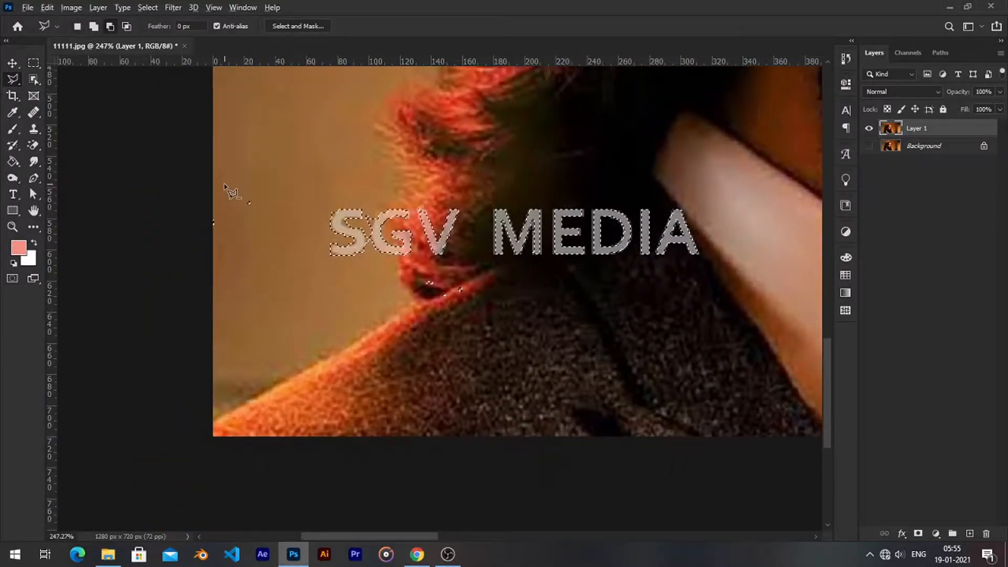
pyautogui.click(274, 189)
pyautogui.press('Escape')
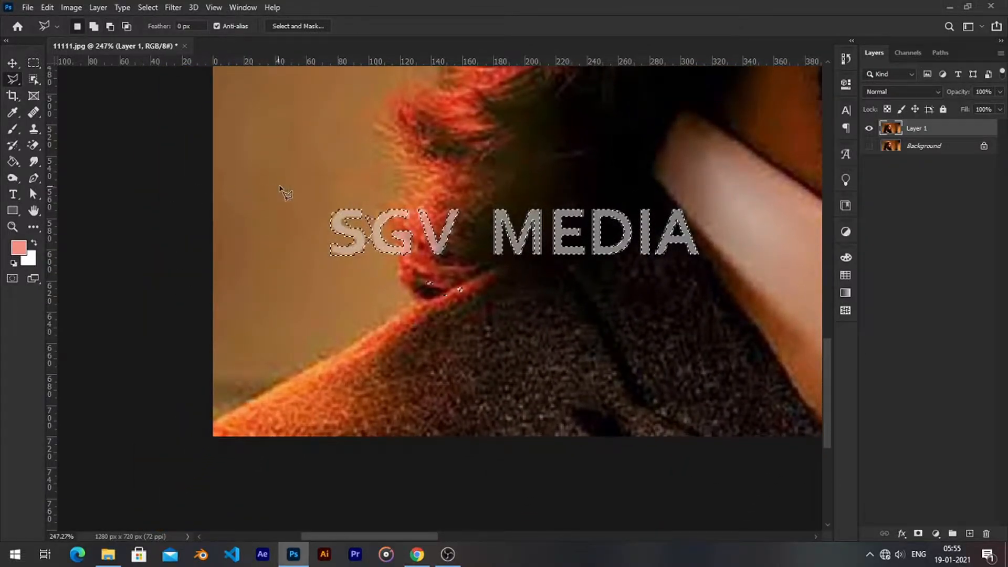
# - Examine the collar, beard and background for leftover selected areas outside the watermark text
pyautogui.scroll(-3, 285, 194)
pyautogui.moveTo(662, 181); pyautogui.dragTo(306, 240)
pyautogui.scroll(3, 331, 237)
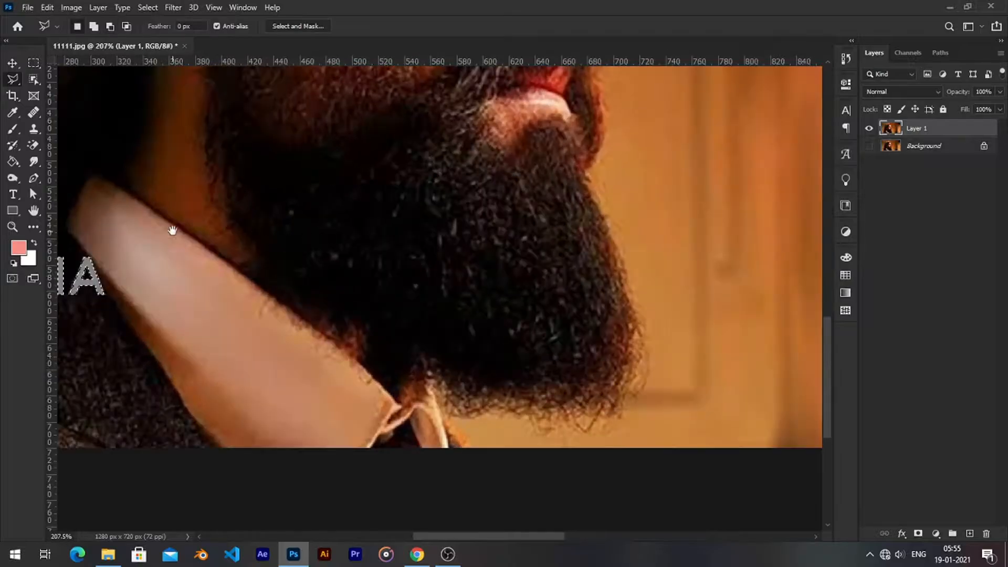
pyautogui.moveTo(173, 226); pyautogui.dragTo(506, 226)
pyautogui.scroll(-2, 520, 223)
pyautogui.scroll(-2, 659, 219)
pyautogui.scroll(3, 660, 224)
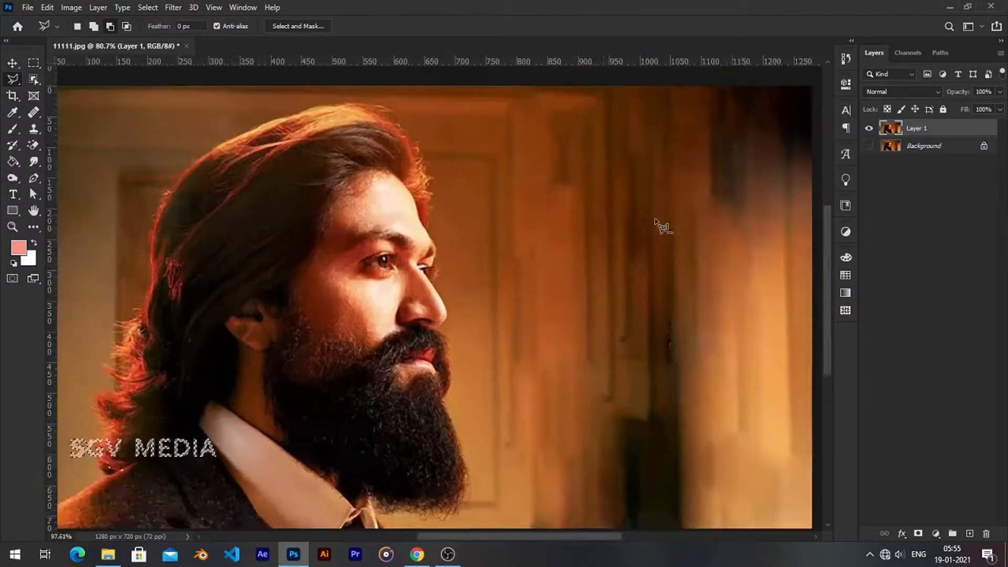
pyautogui.scroll(2, 225, 212)
pyautogui.scroll(3, 354, 285)
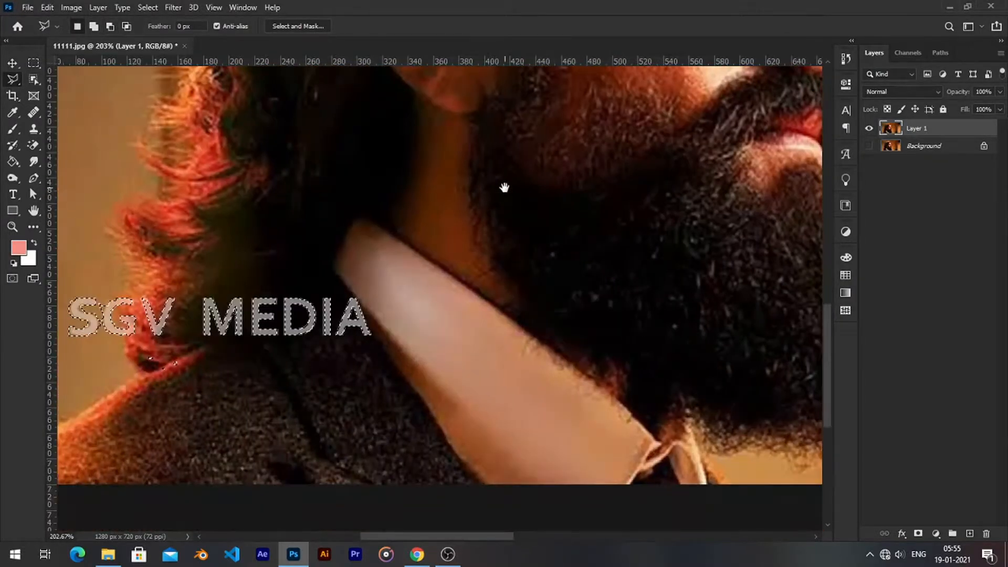
# - Fill the selected watermark text with Content-Aware in Normal mode at 100% opacity, and clear the selection
pyautogui.rightClick(347, 294)
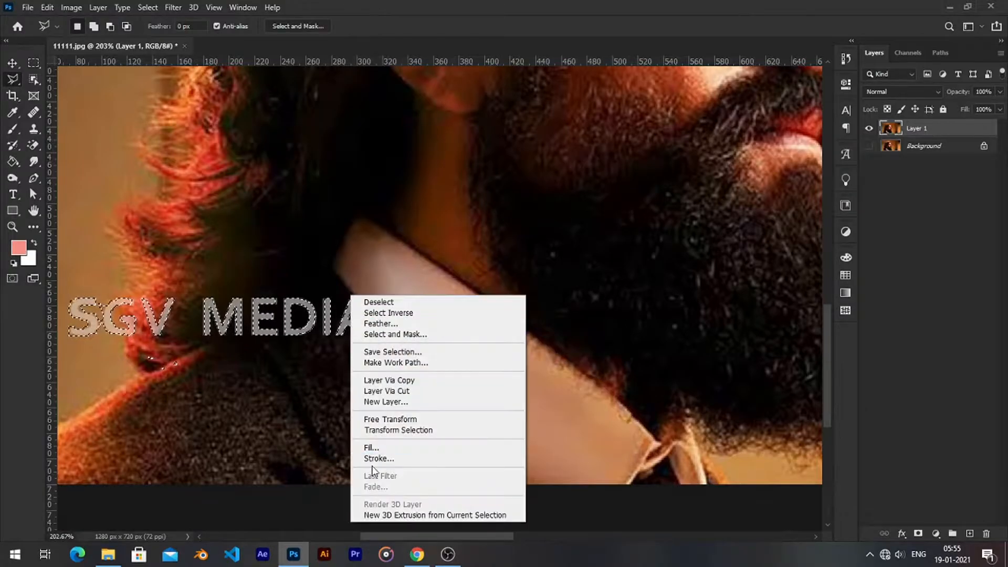
pyautogui.click(386, 446)
pyautogui.click(582, 139)
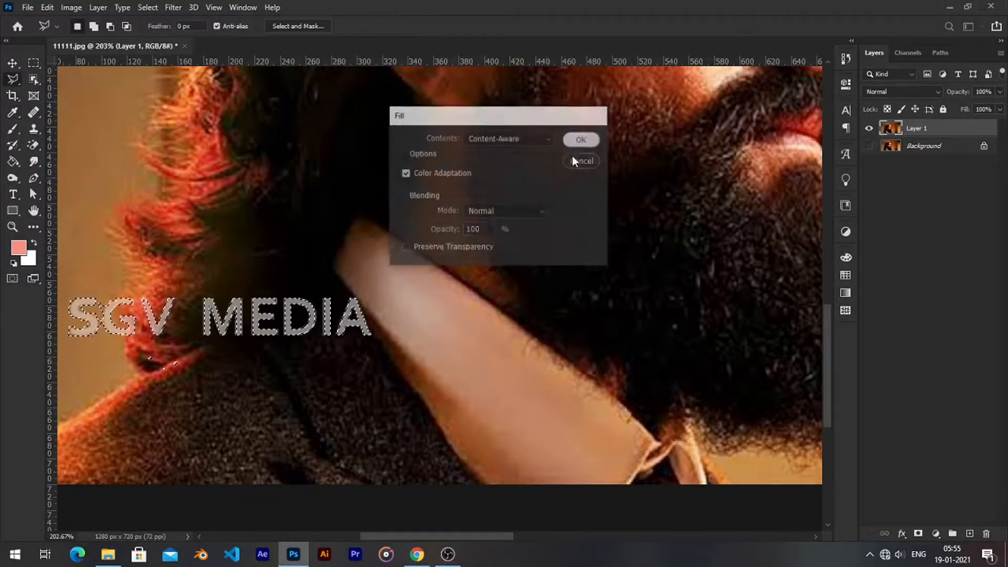
# - Outline the faint leftover SGV MEDIA text traces across the hair and collar with the Polygonal Lasso
pyautogui.moveTo(344, 247); pyautogui.dragTo(489, 200)
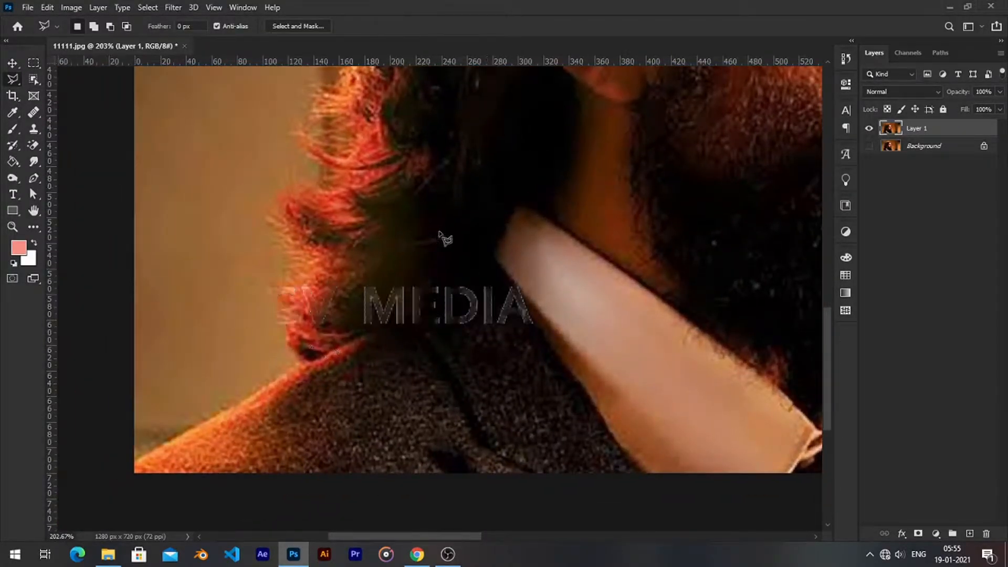
pyautogui.click(263, 299)
pyautogui.click(268, 343)
pyautogui.click(516, 345)
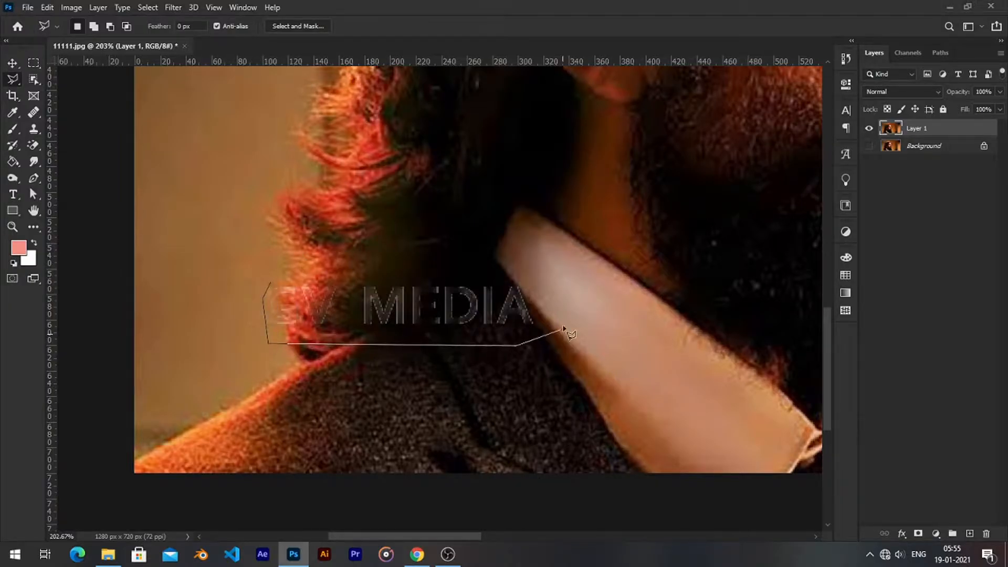
pyautogui.click(560, 311)
pyautogui.click(543, 266)
pyautogui.click(357, 257)
pyautogui.doubleClick(293, 274)
# - Fill the outlined area with Content-Aware in Normal mode at 100% opacity, and clear the selection
pyautogui.rightClick(357, 294)
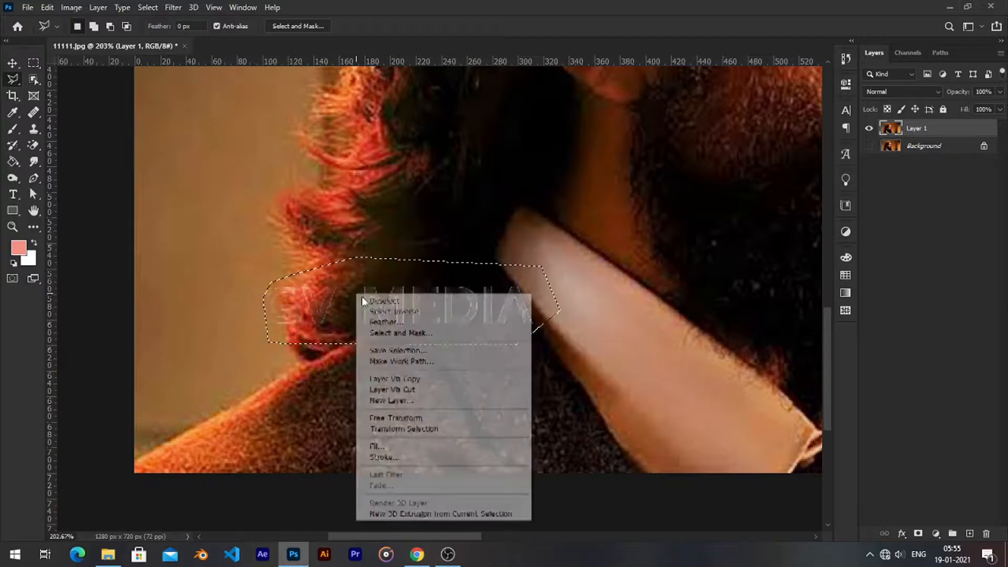
pyautogui.click(424, 448)
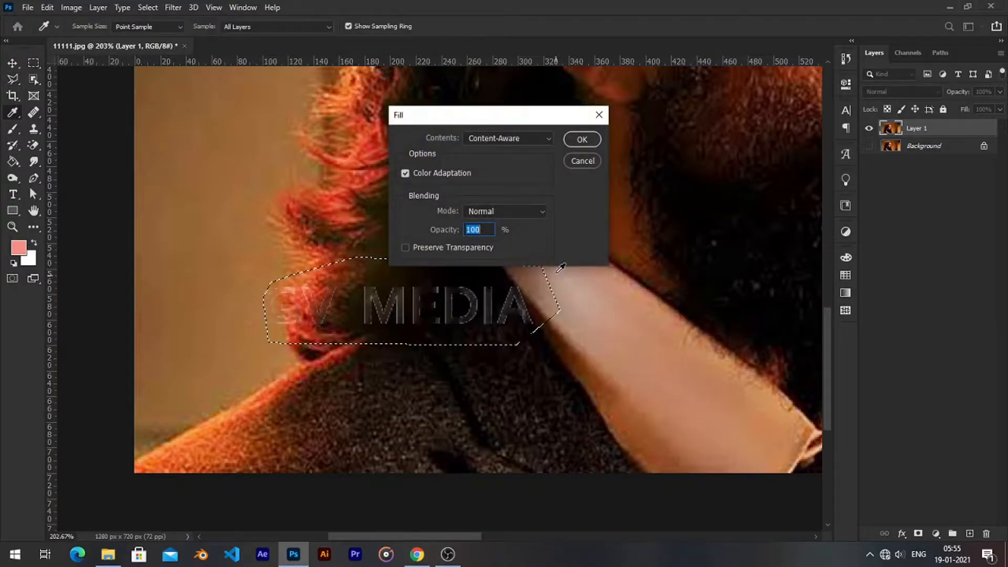
pyautogui.click(577, 137)
pyautogui.hotkey('ctrl', 'd')
# - Examine the whole portrait for remaining watermark traces around the hair, collar and background
pyautogui.scroll(-5, 556, 252)
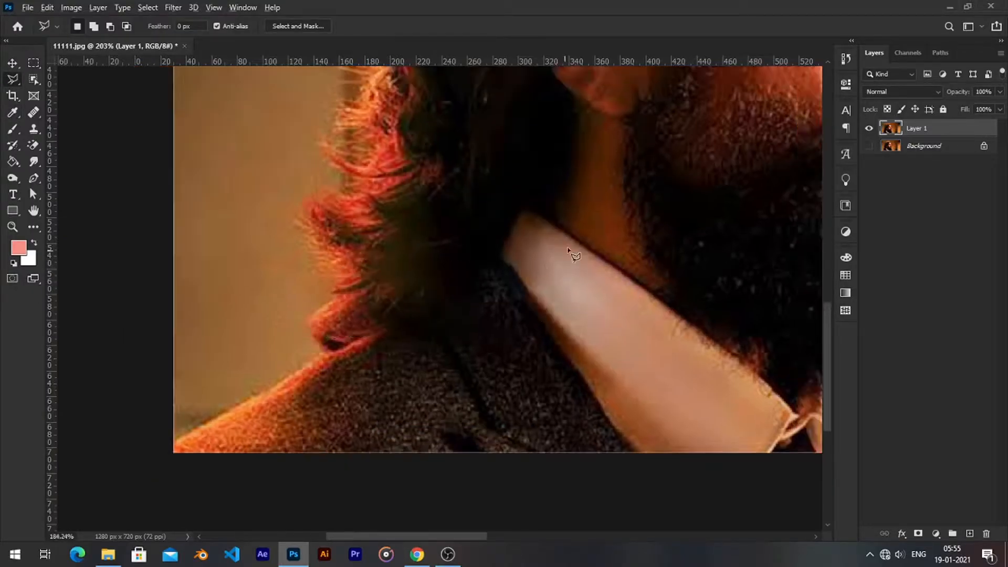
pyautogui.scroll(-3, 461, 165)
pyautogui.scroll(-2, 524, 164)
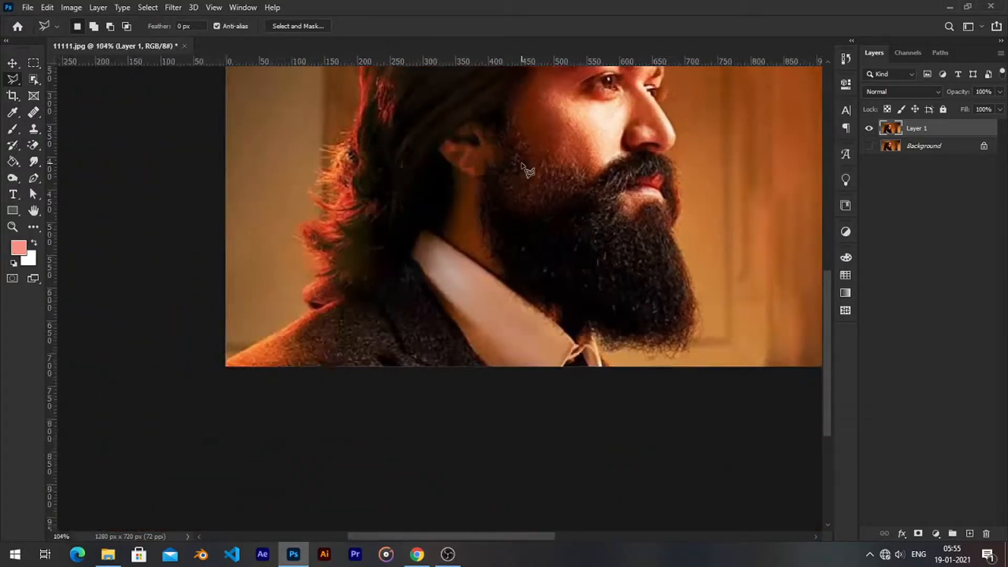
pyautogui.scroll(-2, 525, 236)
pyautogui.scroll(1, 528, 273)
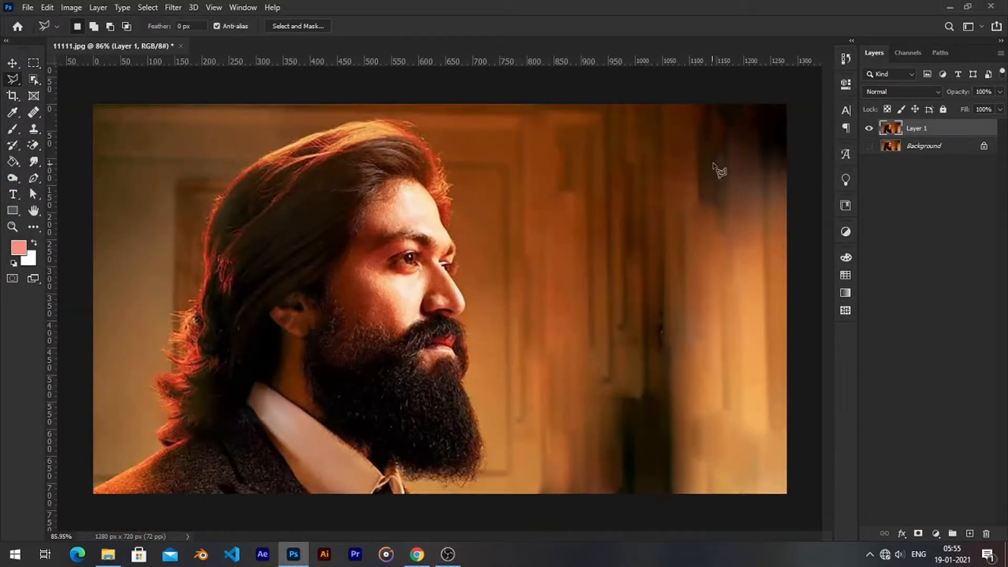
pyautogui.scroll(-2, 714, 166)
pyautogui.scroll(1, 715, 184)
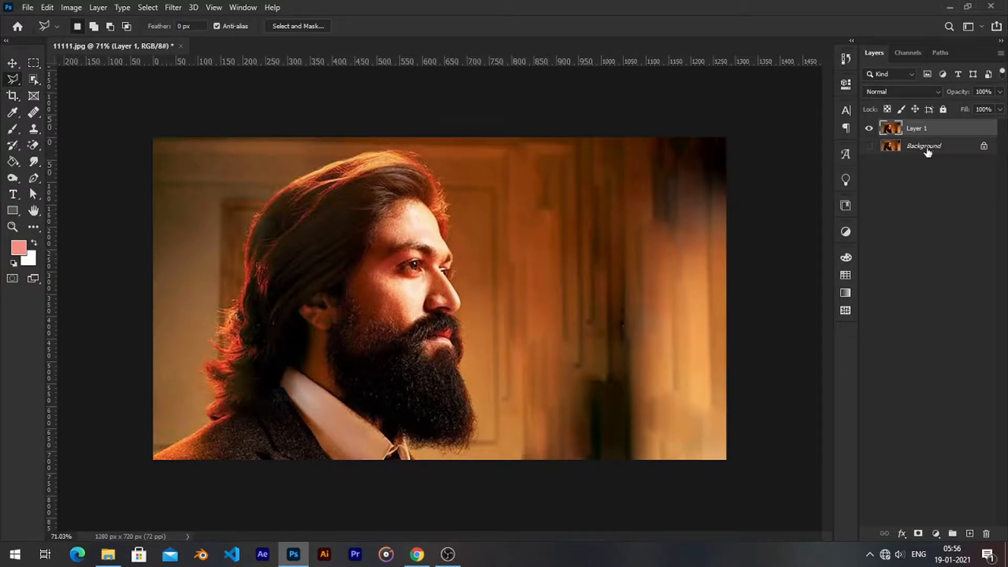
pyautogui.scroll(-1, 735, 215)
pyautogui.scroll(2, 608, 236)
pyautogui.scroll(-1, 703, 263)
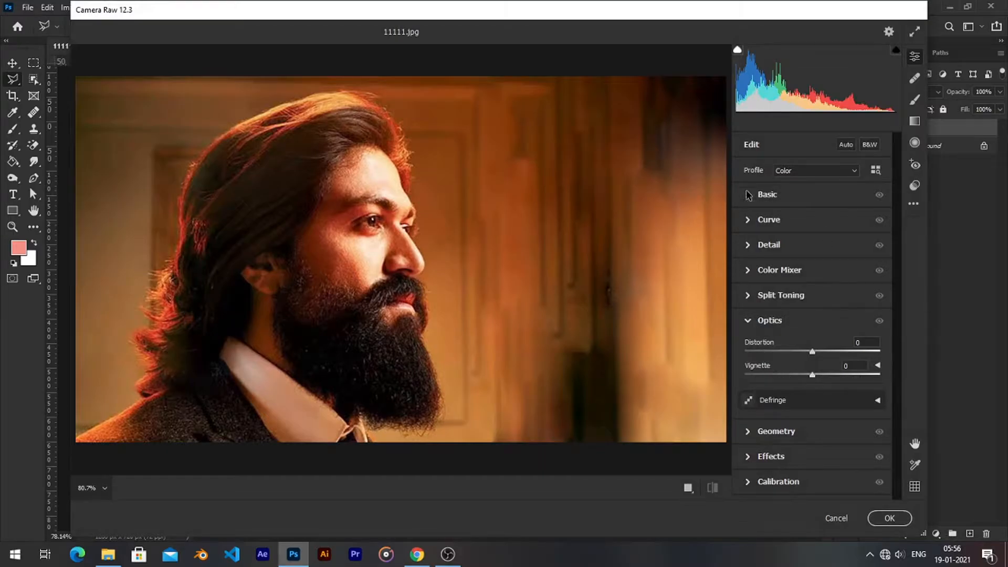
# - In the Camera Raw Filter, set Temperature +9, Tint +42, Exposure -0.10, Contrast +30, Highlights -17, Shadows -36, Whites -36 and Blacks -9
pyautogui.click(747, 199)
pyautogui.moveTo(812, 206); pyautogui.dragTo(841, 224)
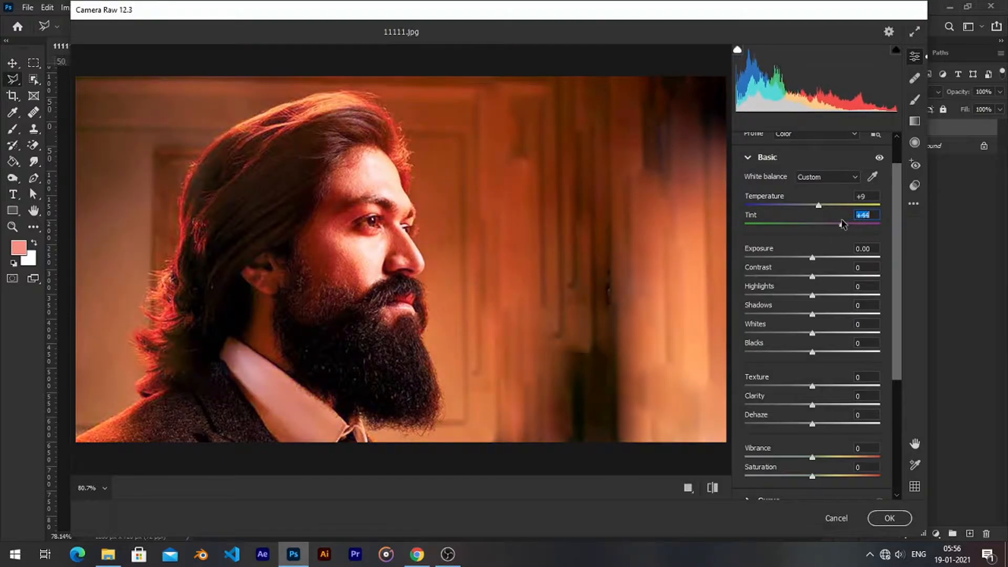
pyautogui.moveTo(812, 258); pyautogui.dragTo(806, 352)
# - Set Texture to +21, Clarity to +18, Dehaze to +2, and both Vibrance and Saturation to +5
pyautogui.moveTo(813, 387); pyautogui.dragTo(810, 418)
pyautogui.scroll(-2, 827, 378)
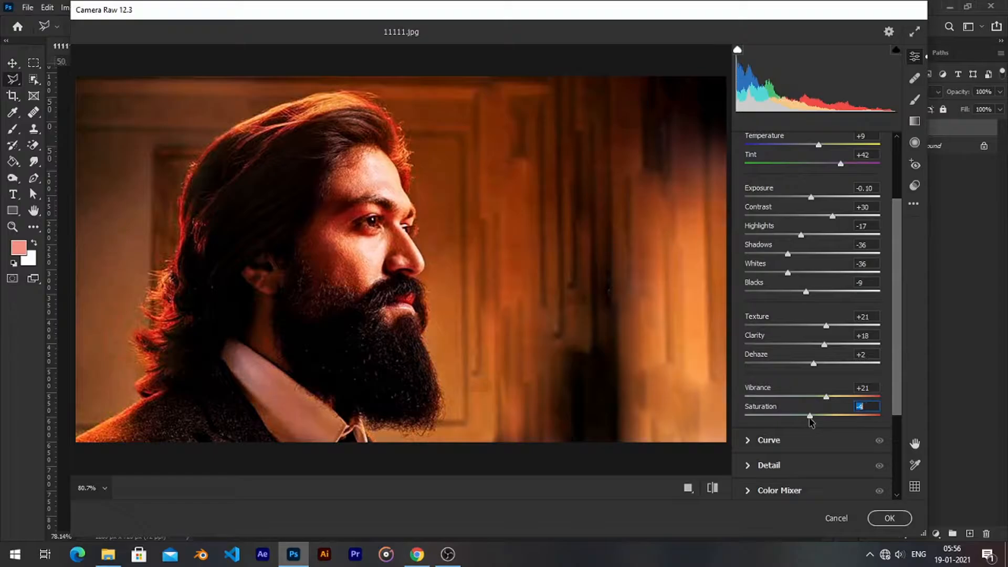
pyautogui.click(759, 417)
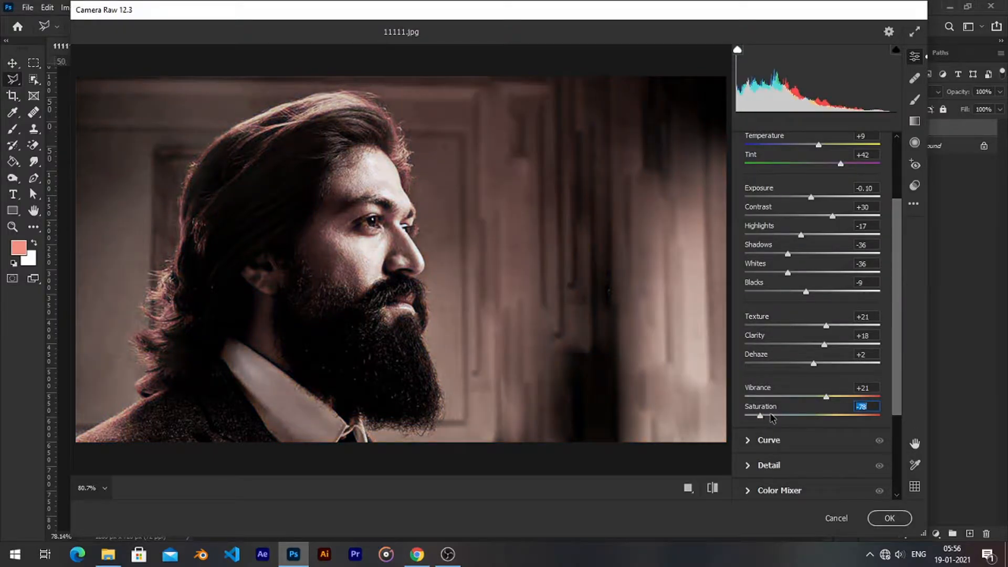
pyautogui.click(774, 418)
pyautogui.moveTo(785, 418); pyautogui.dragTo(845, 417)
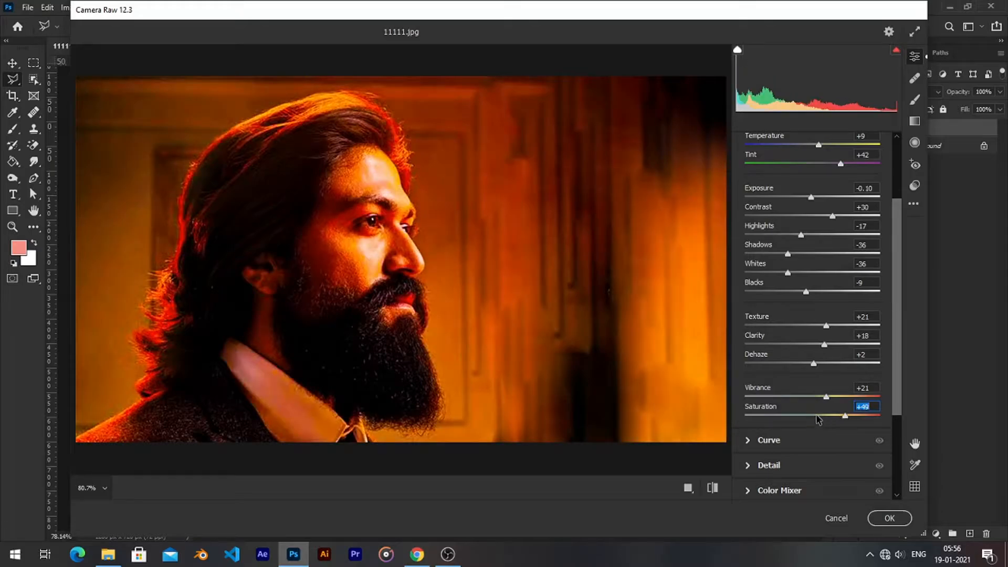
pyautogui.click(822, 418)
pyautogui.click(814, 416)
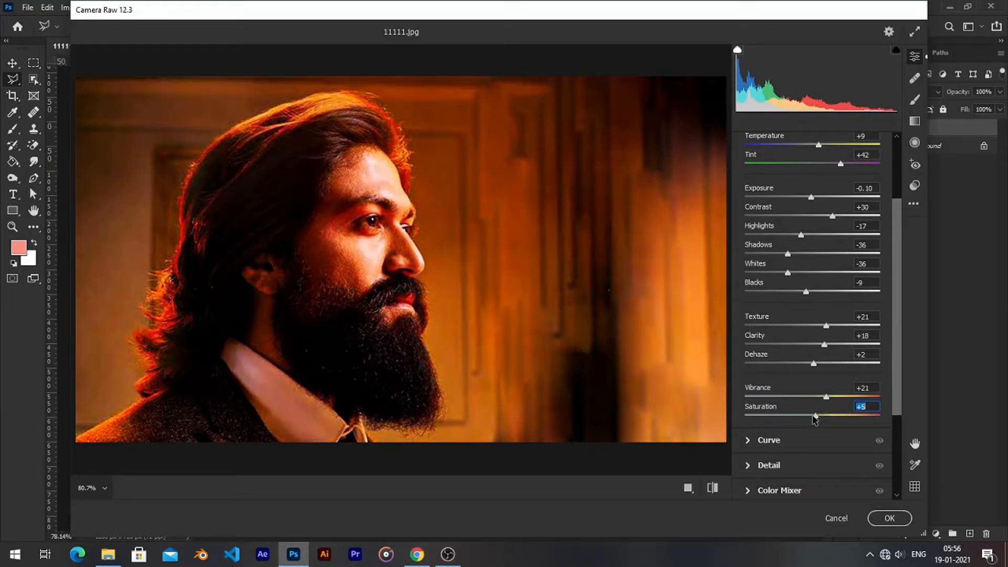
pyautogui.moveTo(823, 396); pyautogui.dragTo(831, 396)
# - Raise the red channel's point curve slightly with a point at input 103, output 110
pyautogui.scroll(-3, 809, 389)
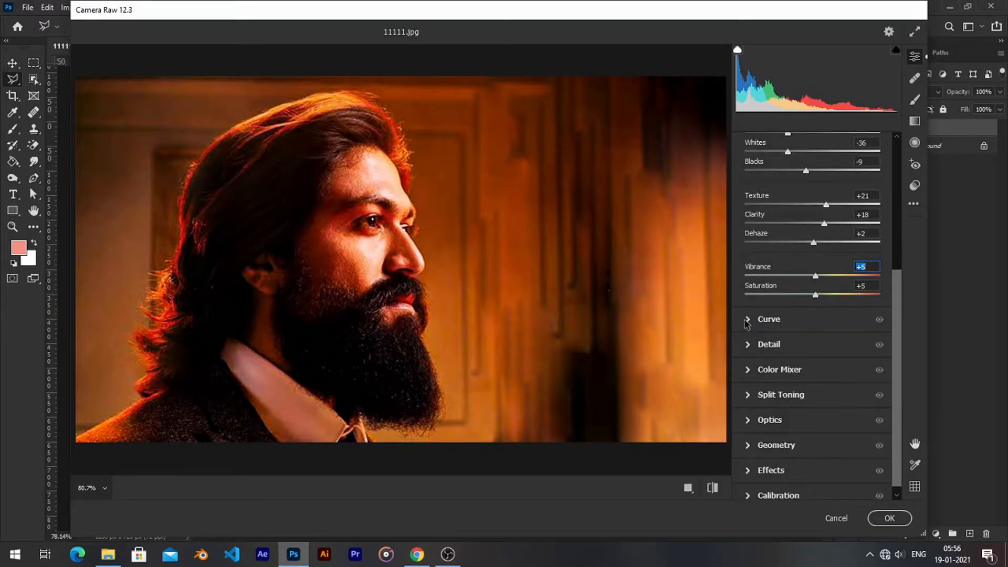
pyautogui.click(746, 321)
pyautogui.click(808, 152)
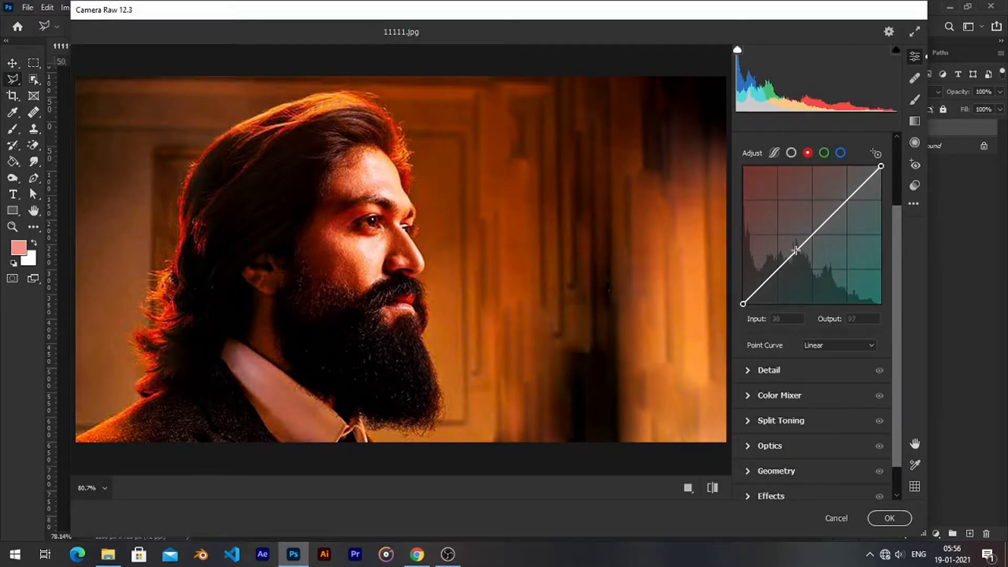
pyautogui.moveTo(796, 250); pyautogui.dragTo(798, 245)
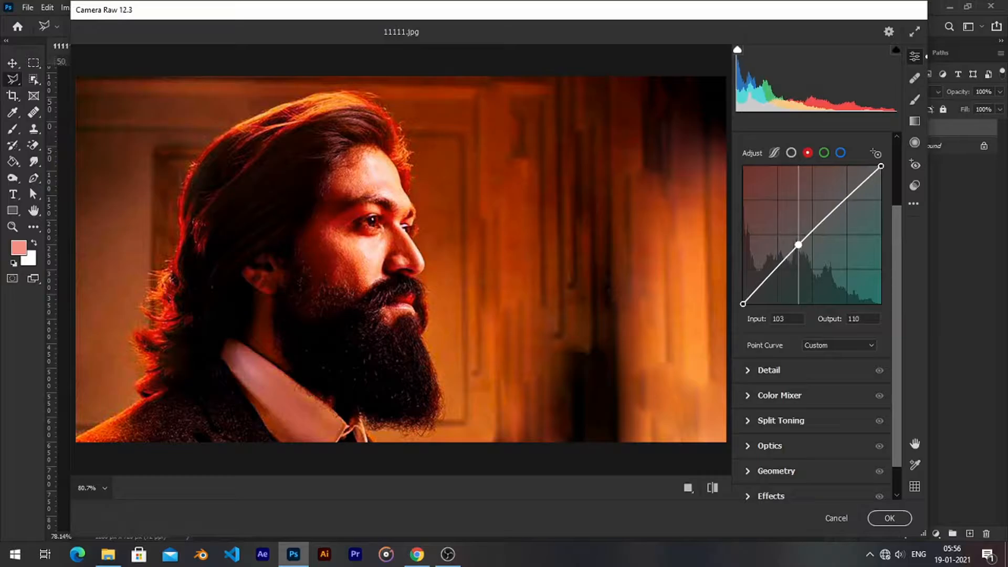
pyautogui.scroll(-1, 840, 228)
pyautogui.scroll(3, 825, 187)
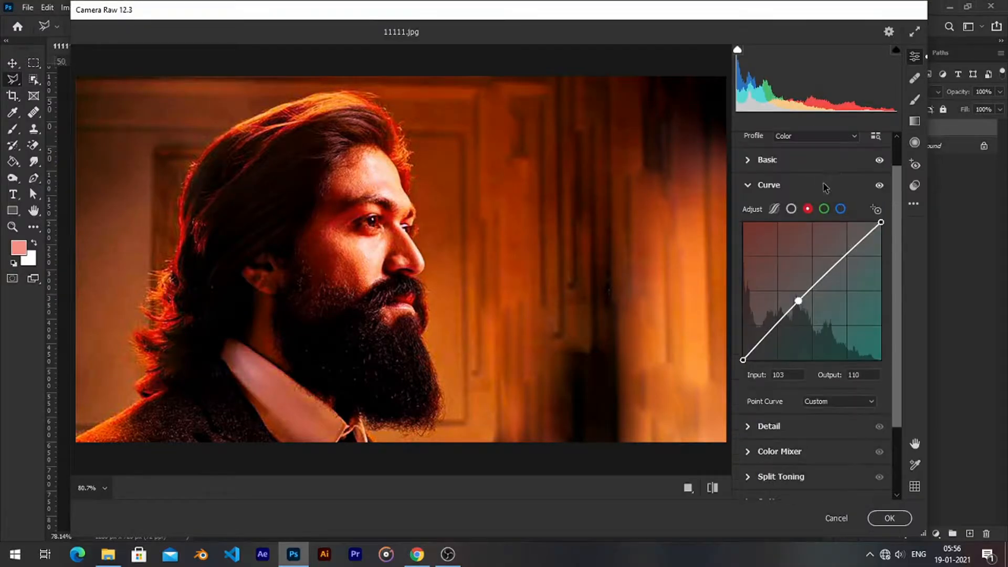
# - Try the green and blue channel curves, and add a second red curve point at input 161, output 167
pyautogui.click(824, 208)
pyautogui.moveTo(819, 287); pyautogui.dragTo(817, 286)
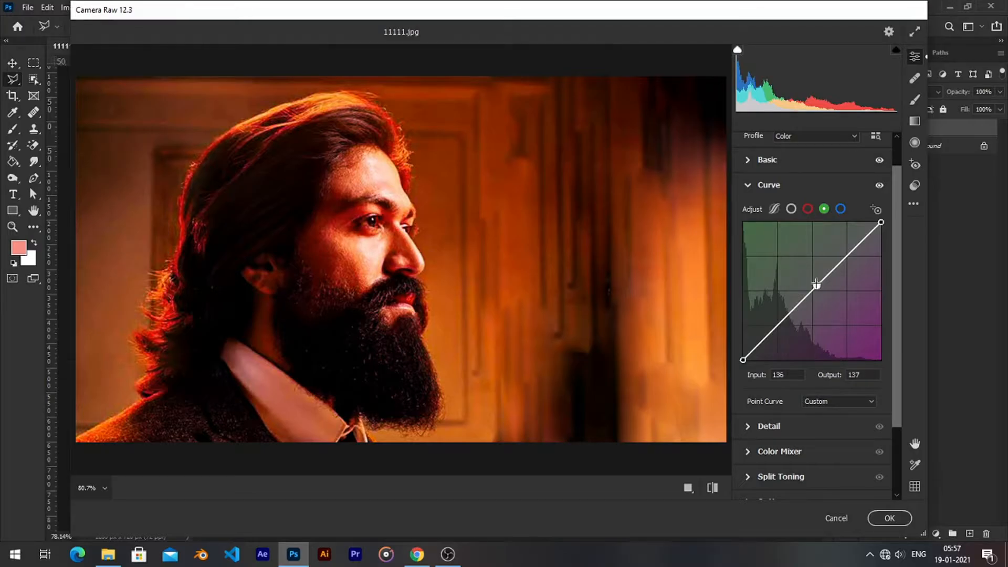
pyautogui.click(840, 209)
pyautogui.moveTo(828, 284)
pyautogui.mouseDown()
pyautogui.moveTo(817, 279)
pyautogui.moveTo(801, 295)
pyautogui.moveTo(829, 270)
pyautogui.mouseUp()
pyautogui.click(807, 210)
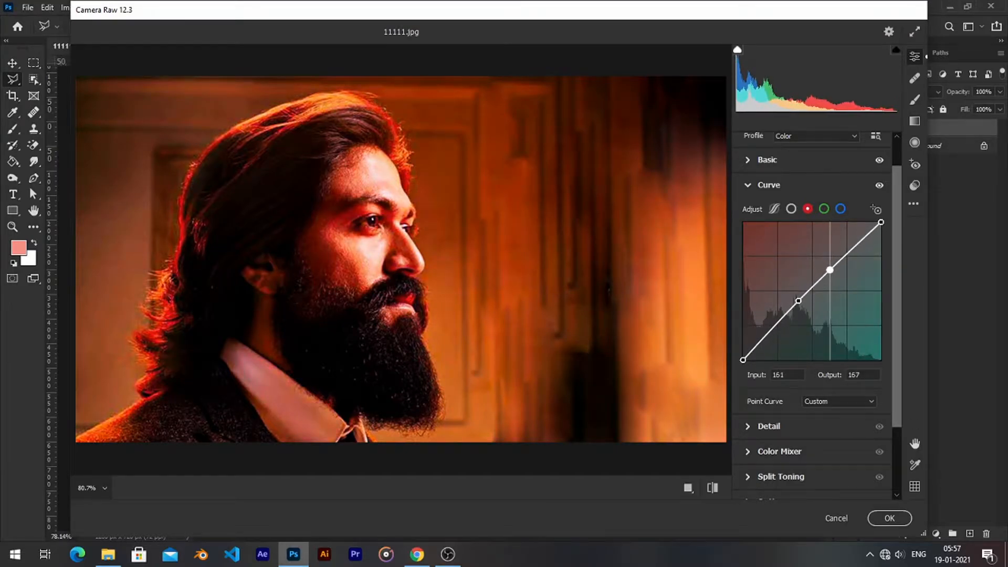
# - Add moderate Sharpening with a little Noise Reduction and Color Noise Reduction in the Detail settings
pyautogui.scroll(-1, 841, 319)
pyautogui.scroll(-2, 841, 319)
pyautogui.click(749, 336)
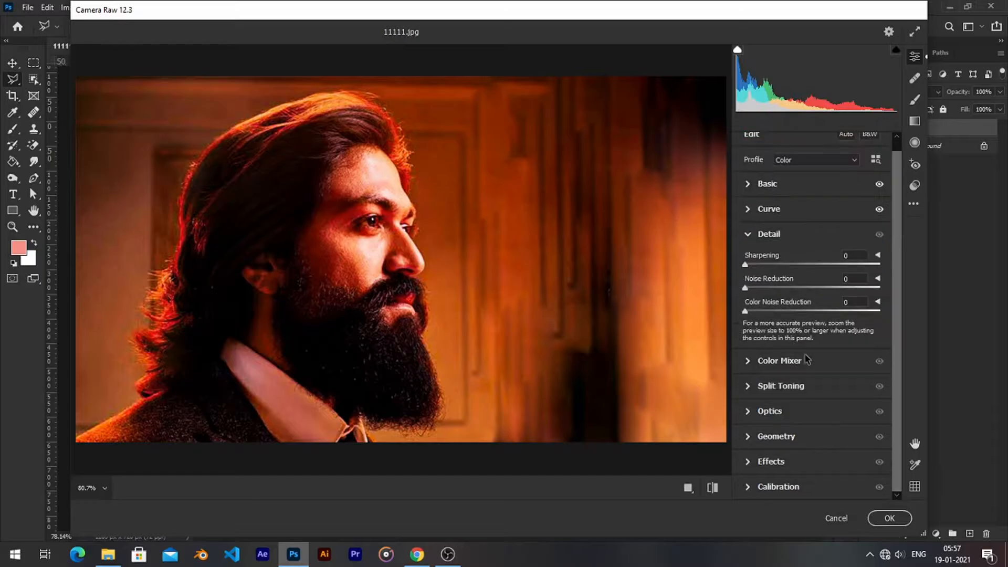
pyautogui.click(783, 264)
pyautogui.click(765, 288)
pyautogui.click(764, 311)
# - In the HSL Color Mixer, reset the Reds hue, set the Greens hue to -18, and apply the Camera Raw adjustments
pyautogui.click(753, 362)
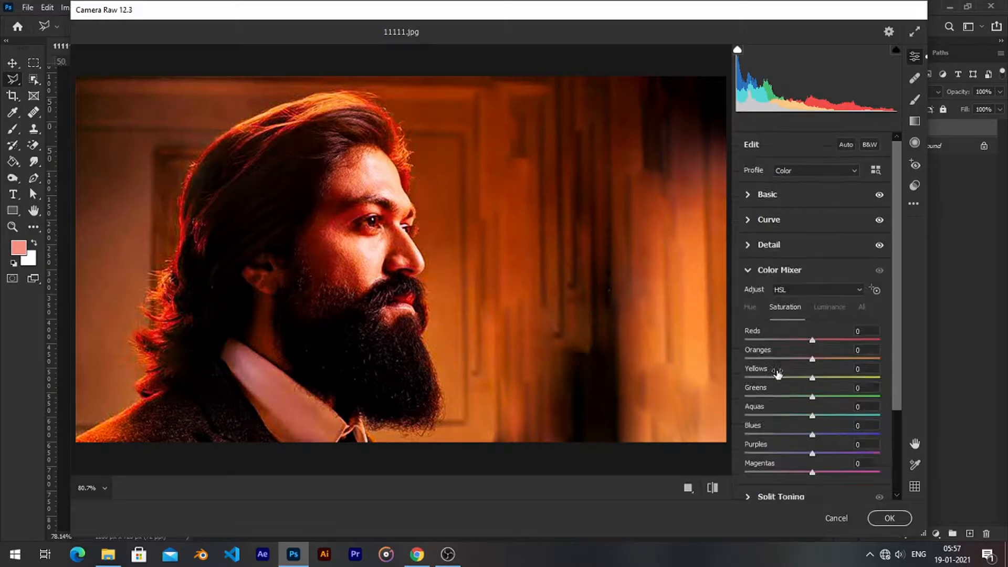
pyautogui.moveTo(817, 311); pyautogui.dragTo(779, 311)
pyautogui.click(756, 278)
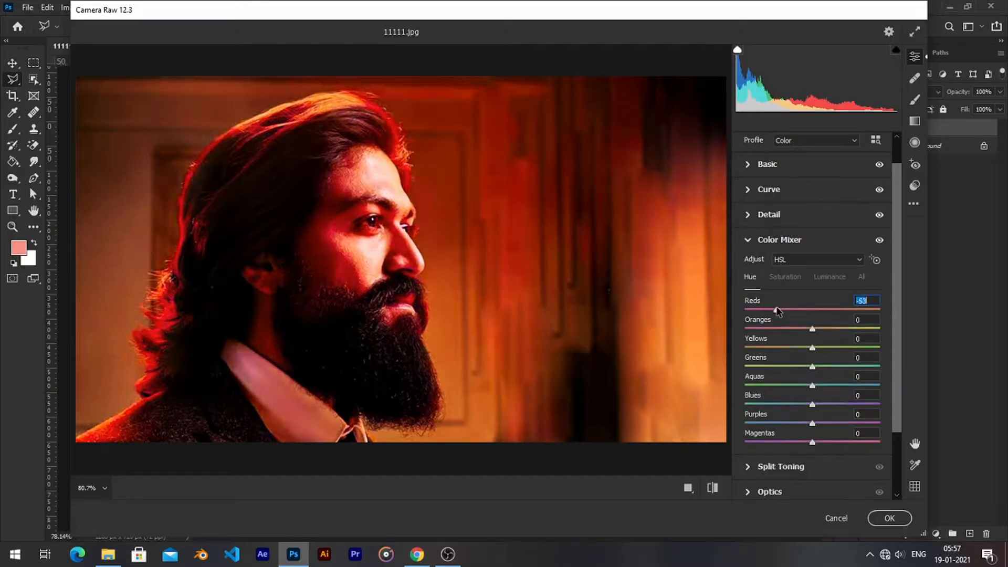
pyautogui.doubleClick(778, 311)
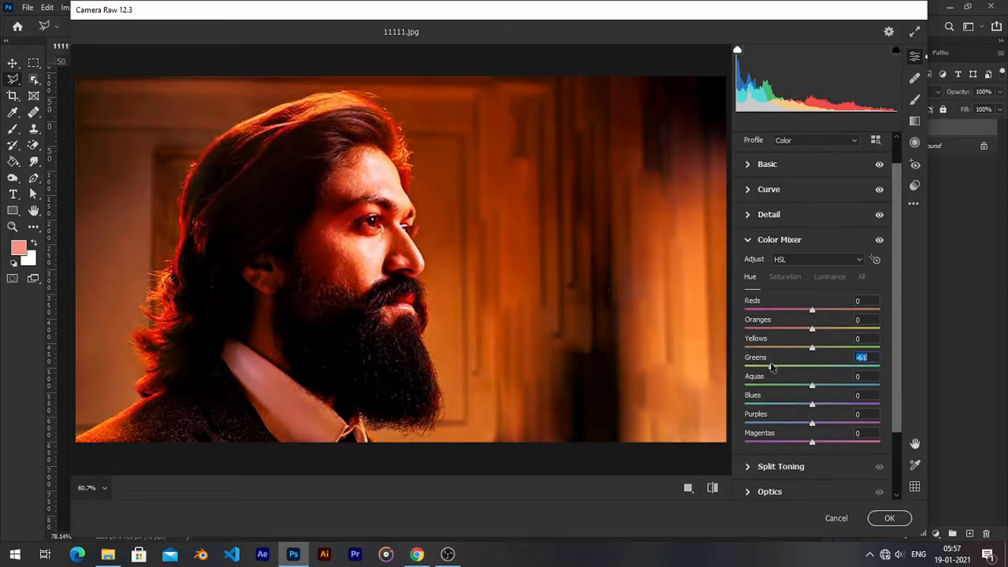
pyautogui.scroll(-2, 818, 401)
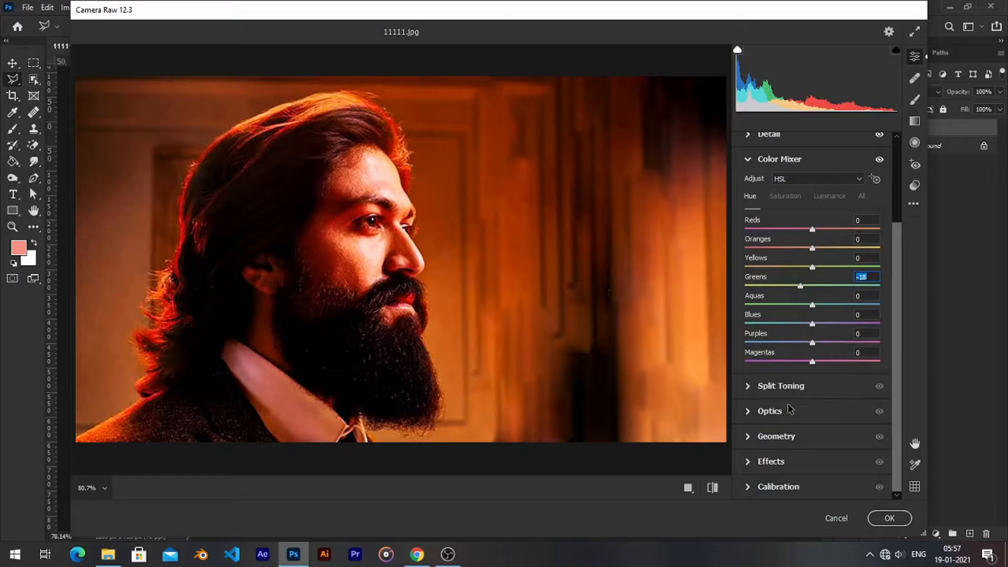
pyautogui.click(889, 519)
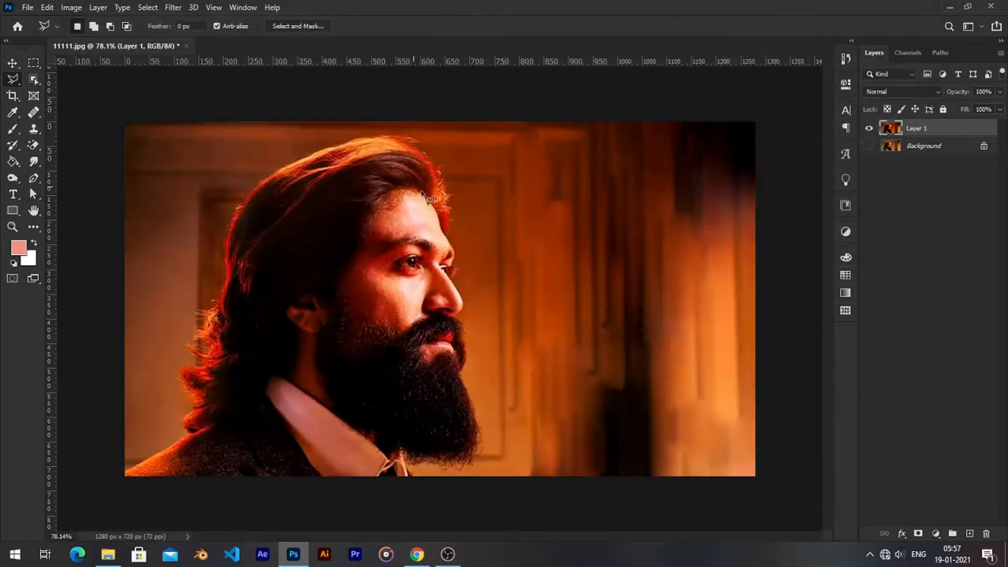
# - Apply a Color Balance to Layer 1 that shifts the shadows slightly toward red and the highlights slightly toward cyan
pyautogui.scroll(-3, 540, 237)
pyautogui.scroll(1, 624, 262)
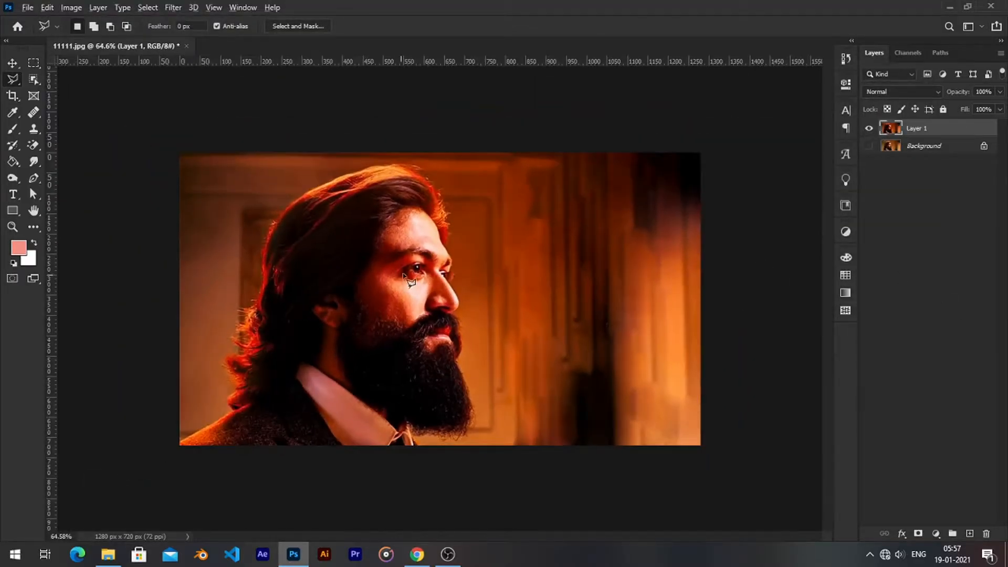
pyautogui.scroll(1, 420, 286)
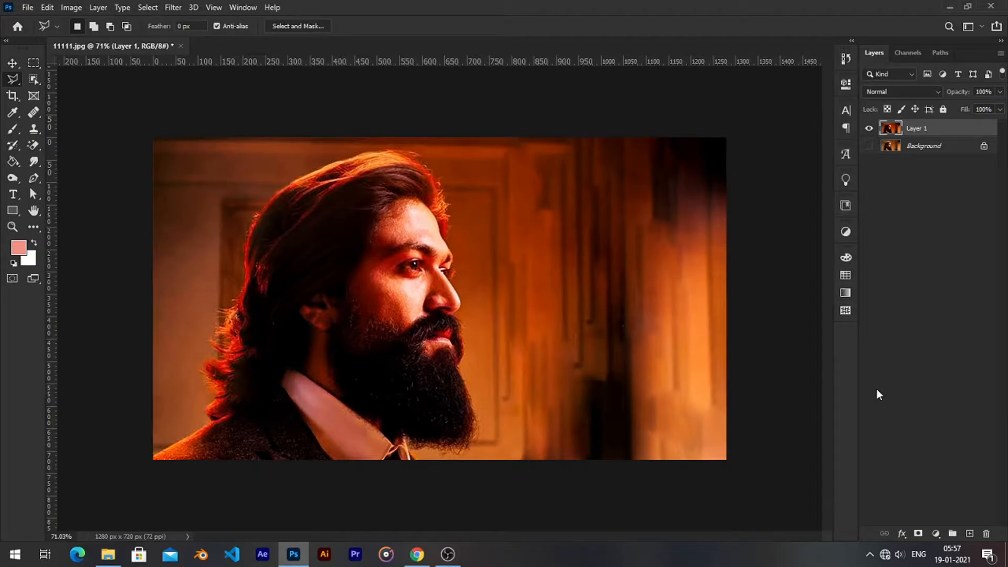
pyautogui.hotkey('ctrl', 'b')
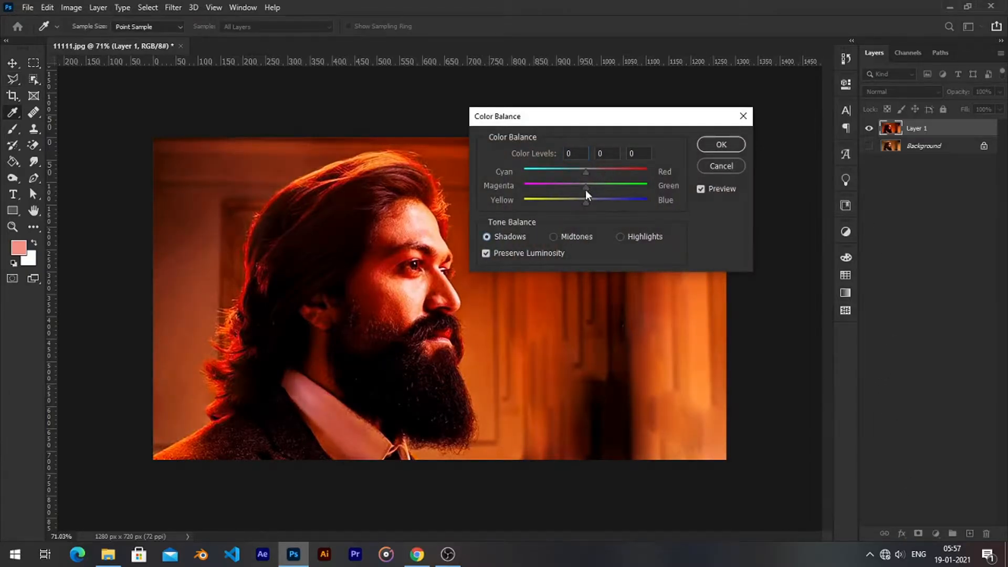
pyautogui.moveTo(586, 172); pyautogui.dragTo(596, 173)
pyautogui.click(638, 237)
pyautogui.moveTo(587, 171); pyautogui.dragTo(575, 171)
pyautogui.press('l')
pyautogui.click(718, 144)
# - Examine the color-graded portrait at several magnifications with no layer selected
pyautogui.scroll(-3, 589, 261)
pyautogui.scroll(3, 581, 268)
pyautogui.scroll(-1, 561, 265)
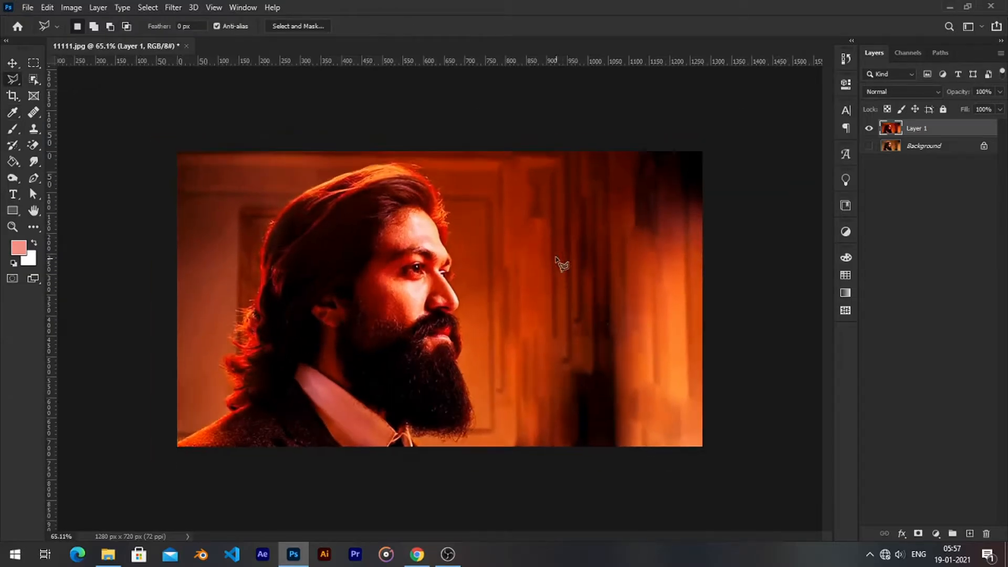
pyautogui.scroll(1, 522, 289)
pyautogui.scroll(1, 764, 300)
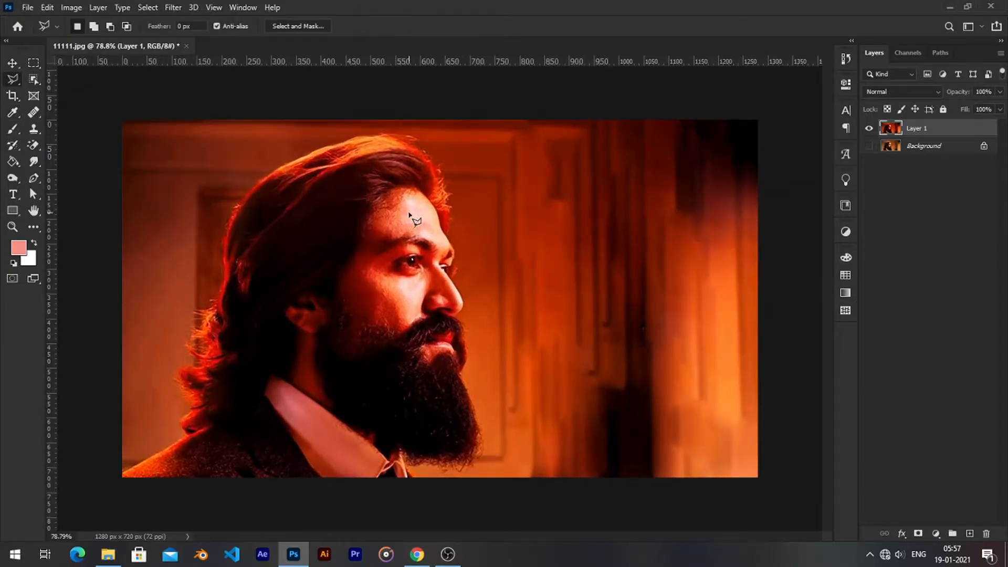
pyautogui.click(947, 209)
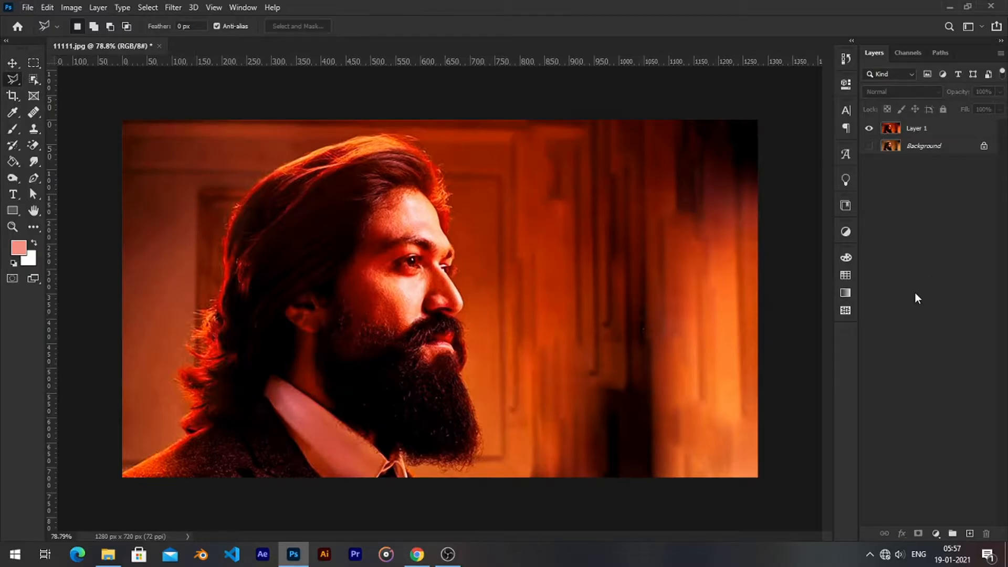
pyautogui.scroll(-2, 597, 337)
pyautogui.scroll(2, 632, 323)
pyautogui.scroll(1, 642, 321)
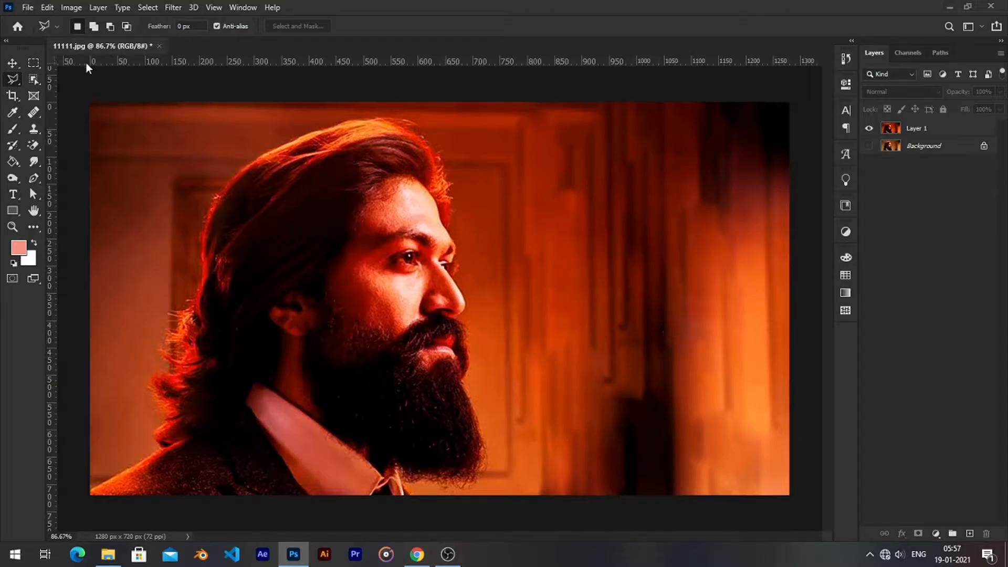
# - Add a Hue/Saturation adjustment layer with hue -6 and saturation -2, and lower its opacity to 66%
pyautogui.click(12, 63)
pyautogui.scroll(-1, 507, 130)
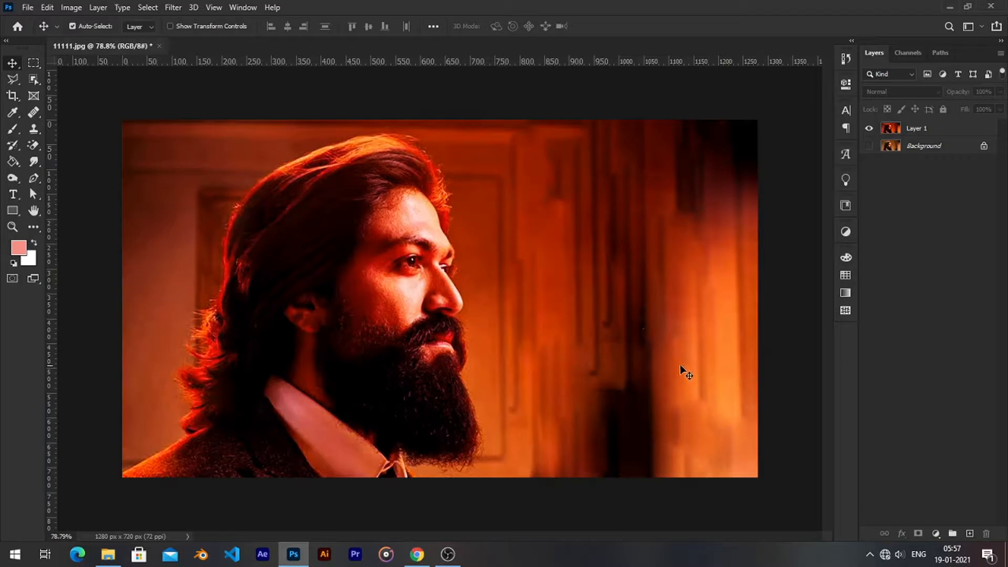
pyautogui.click(934, 532)
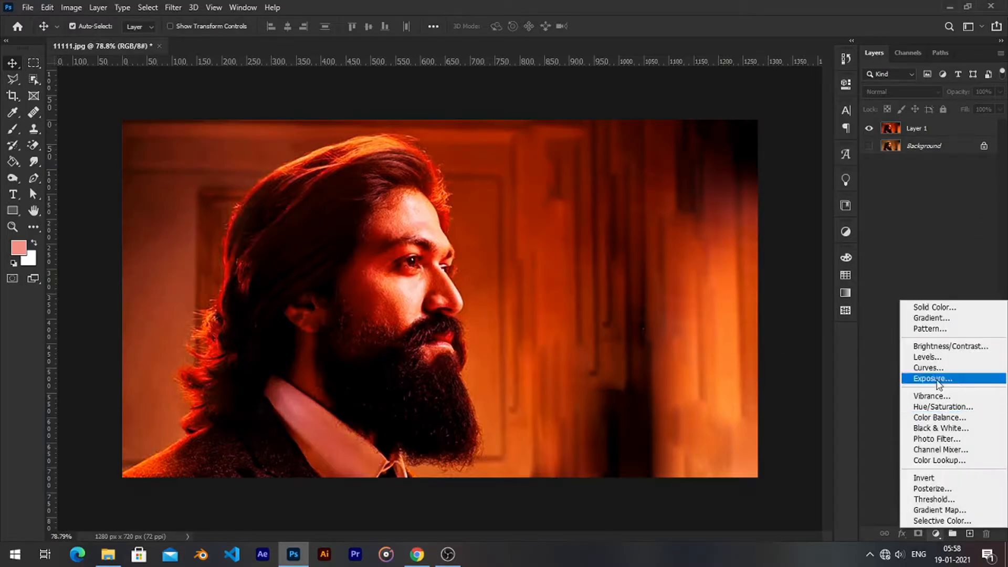
pyautogui.click(935, 402)
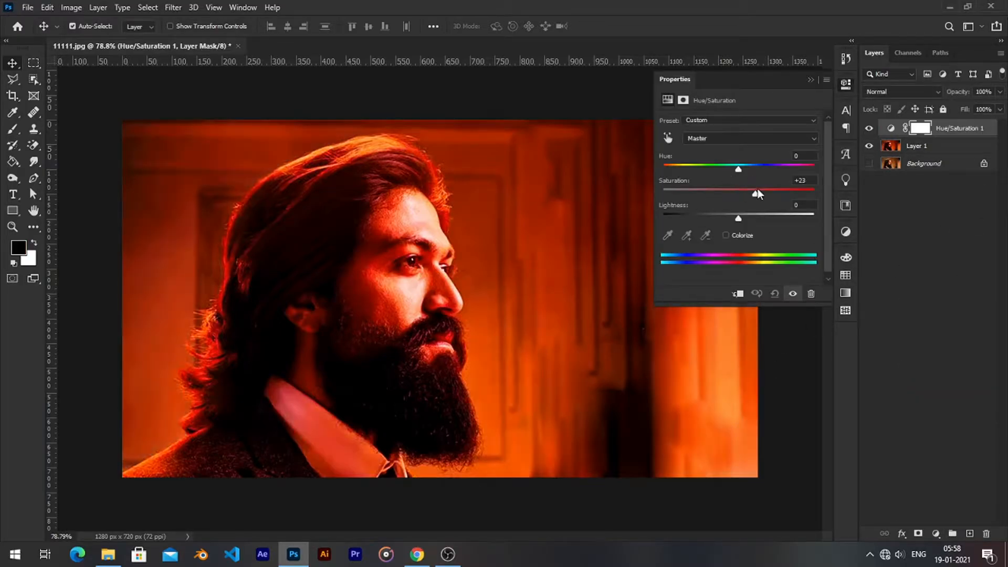
pyautogui.moveTo(755, 190); pyautogui.dragTo(733, 166)
pyautogui.click(811, 80)
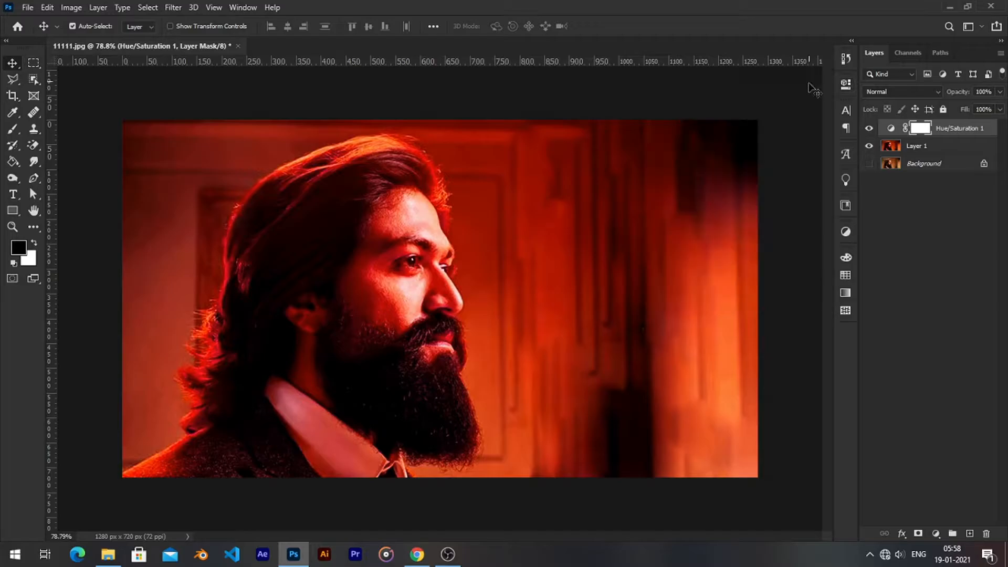
pyautogui.moveTo(957, 93)
pyautogui.mouseDown()
pyautogui.moveTo(942, 92)
pyautogui.moveTo(951, 93)
pyautogui.mouseUp()
# - Add an Exposure adjustment layer on top of the stack and raise the exposure slightly
pyautogui.click(937, 534)
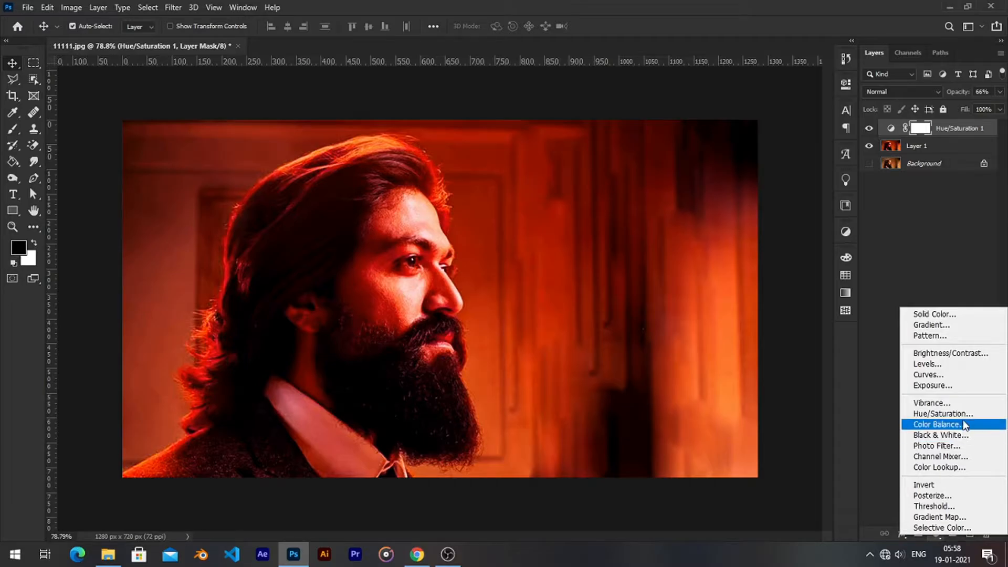
pyautogui.click(960, 382)
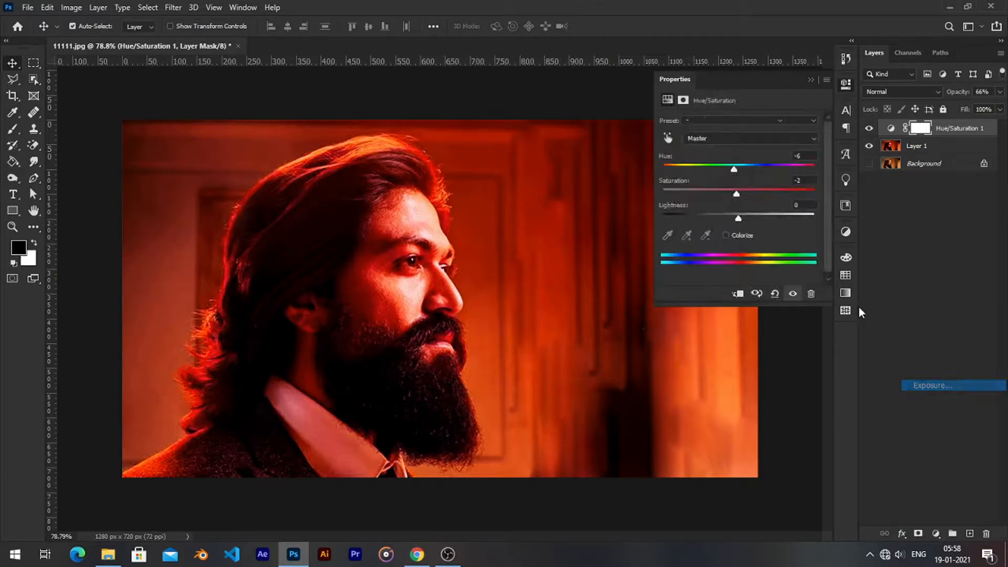
pyautogui.click(730, 149)
pyautogui.moveTo(730, 149); pyautogui.dragTo(740, 149)
pyautogui.click(818, 79)
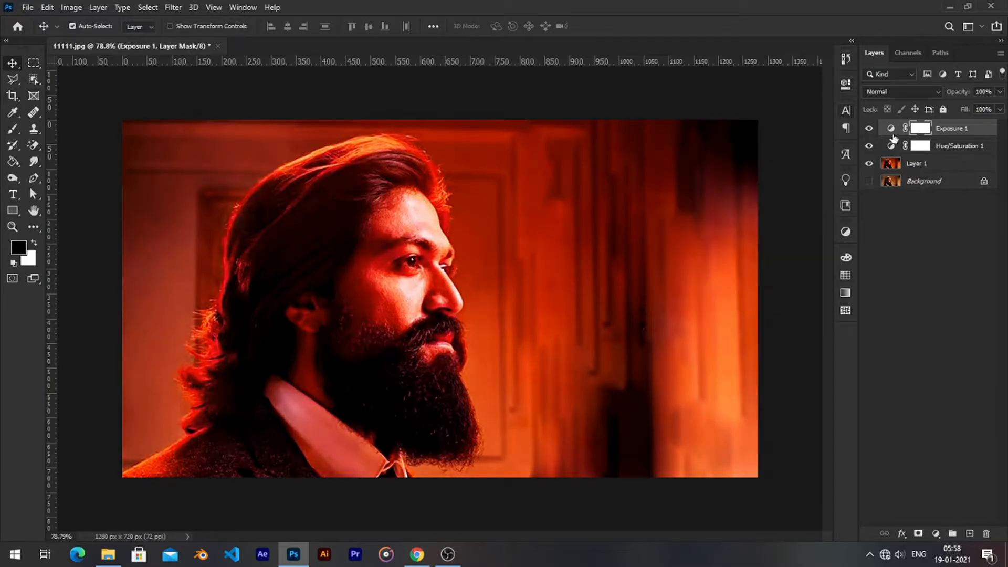
# - Show the Background layer and add a Hue/Saturation adjustment directly above Layer 1 with saturation -15
pyautogui.click(932, 166)
pyautogui.moveTo(952, 95); pyautogui.dragTo(961, 94)
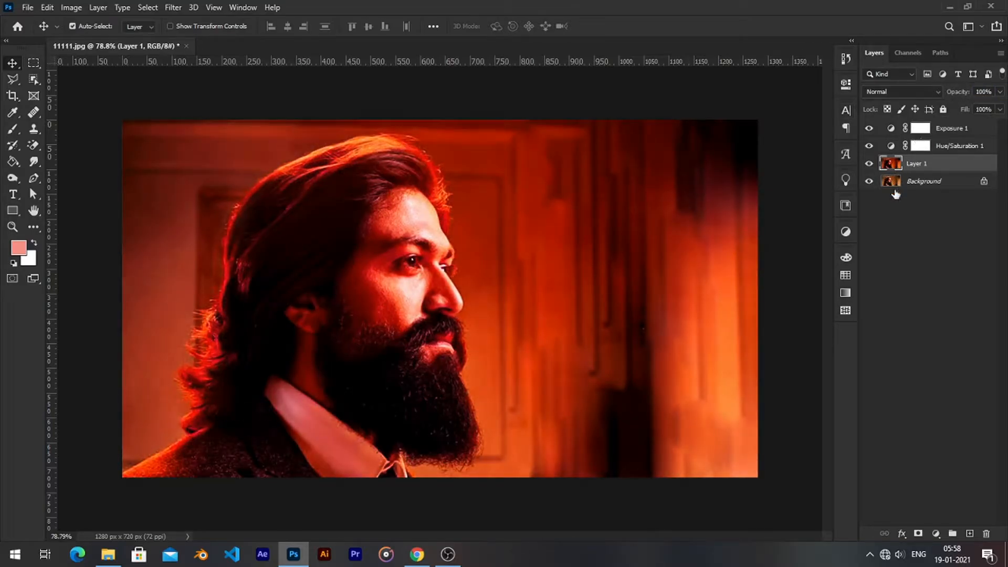
pyautogui.click(939, 533)
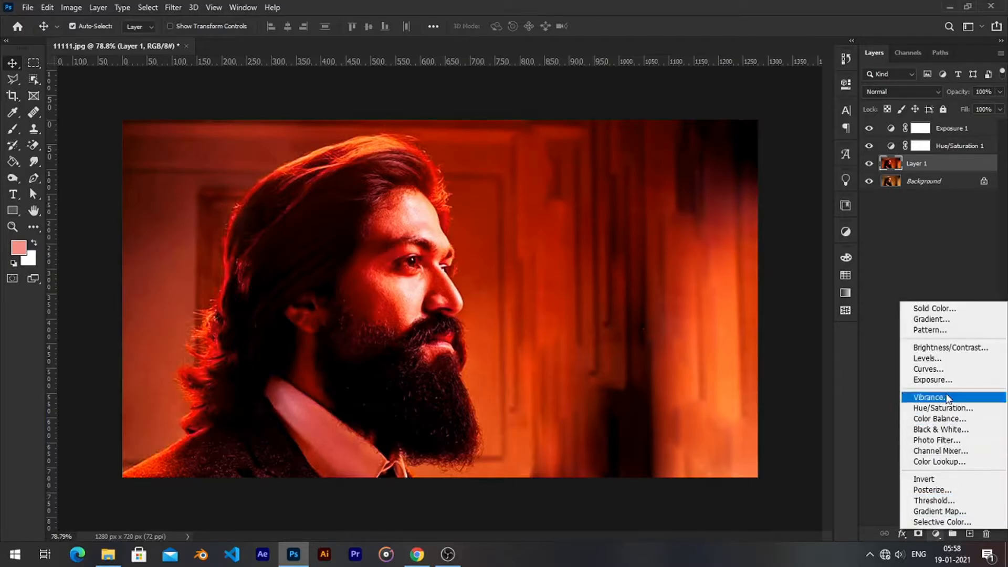
pyautogui.click(944, 407)
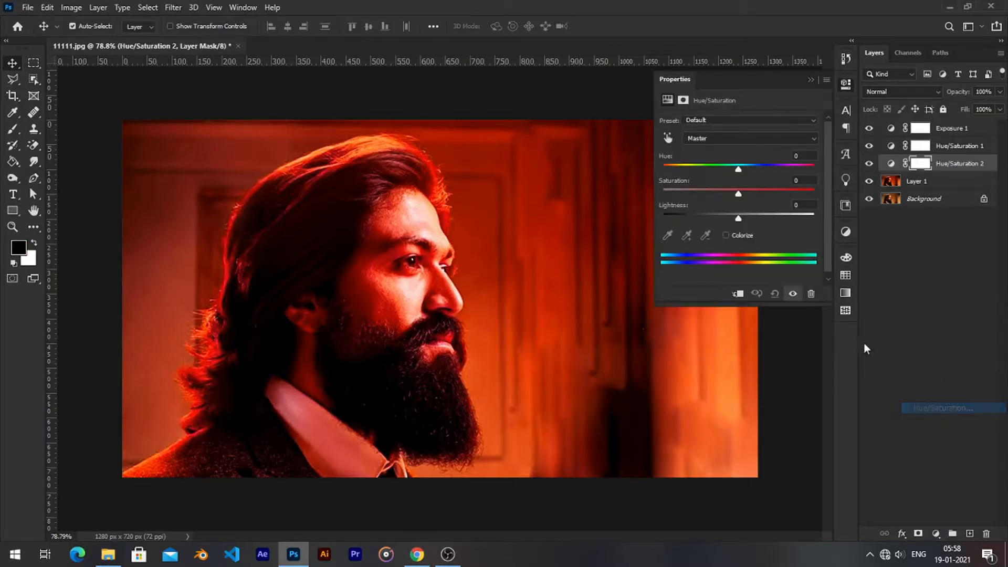
pyautogui.moveTo(732, 194); pyautogui.dragTo(727, 194)
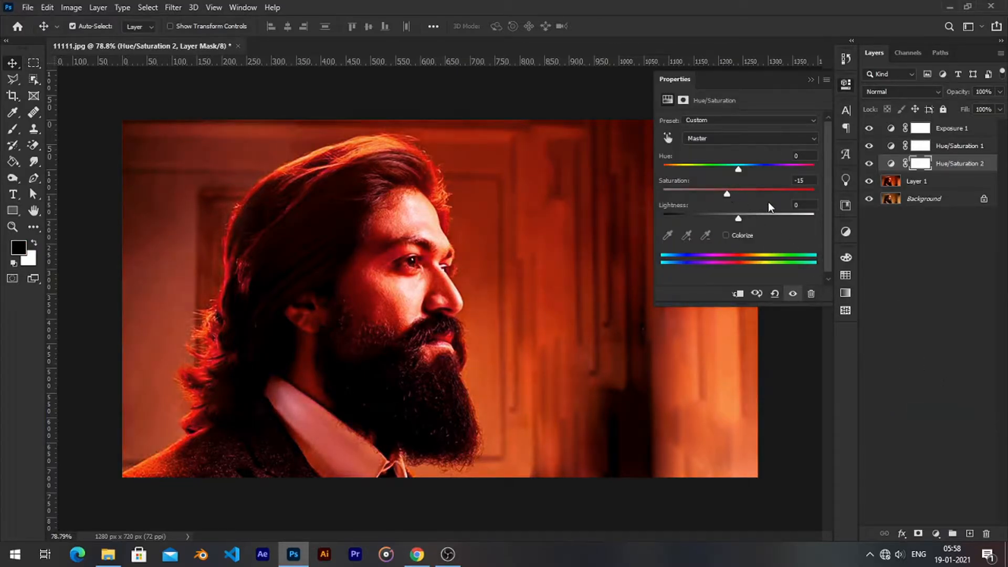
pyautogui.click(811, 80)
pyautogui.scroll(-1, 749, 382)
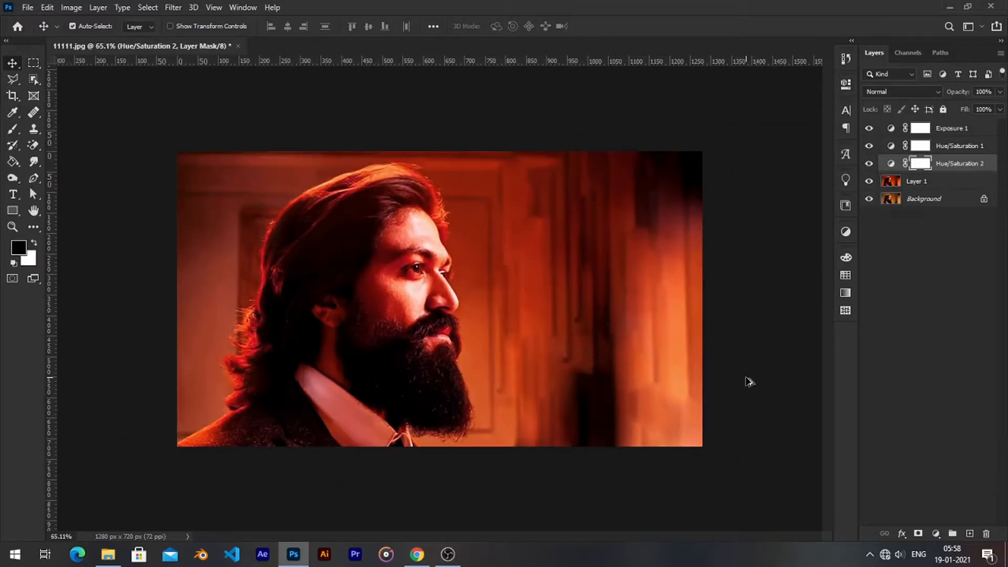
pyautogui.click(935, 533)
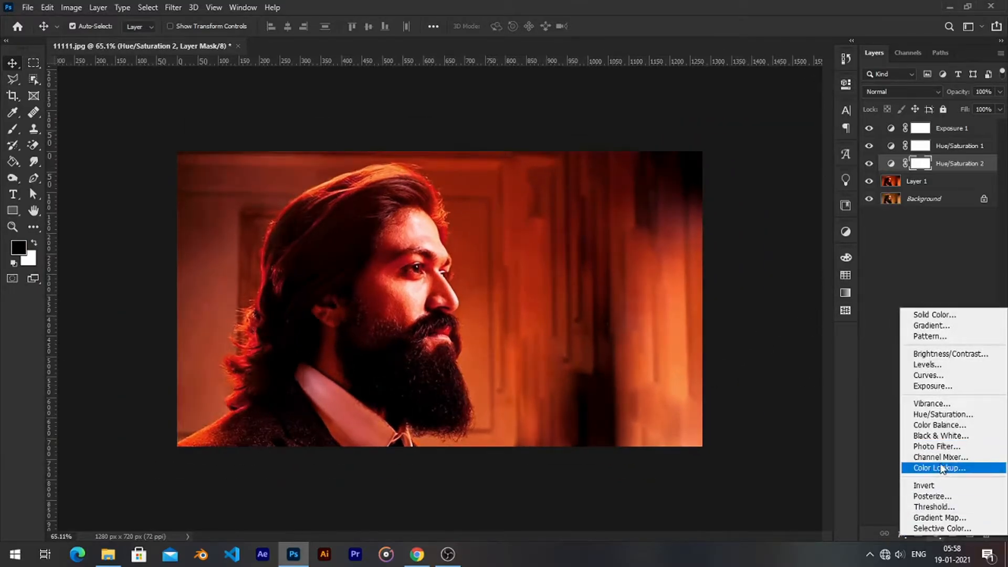
pyautogui.click(533, 262)
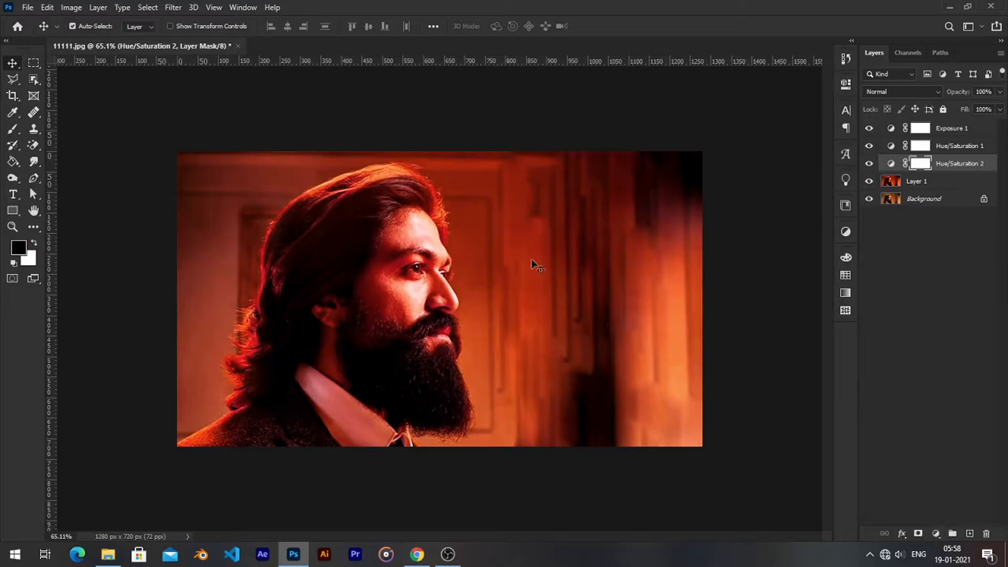
# - Open poster.psd from the recent files
pyautogui.click(18, 27)
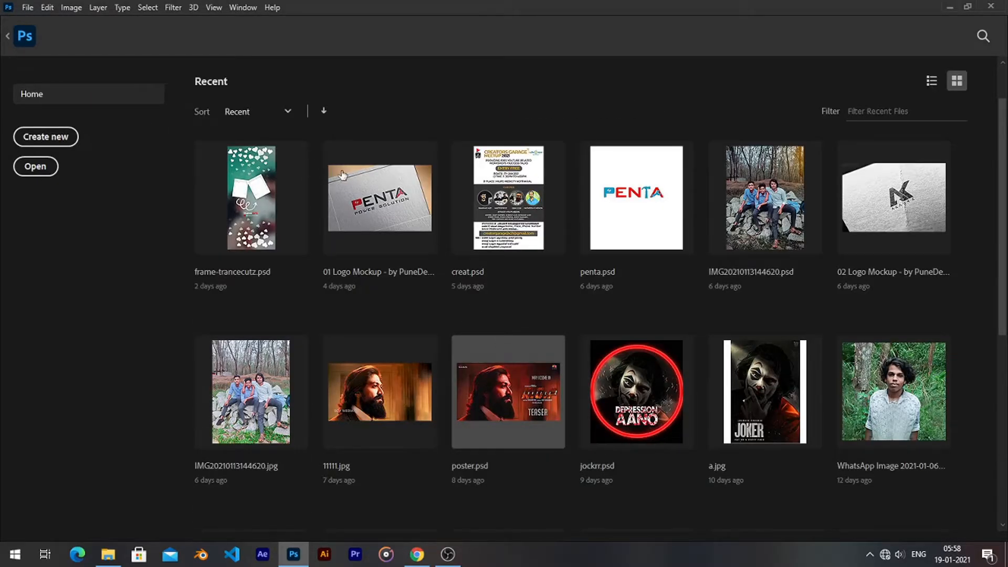
pyautogui.click(489, 397)
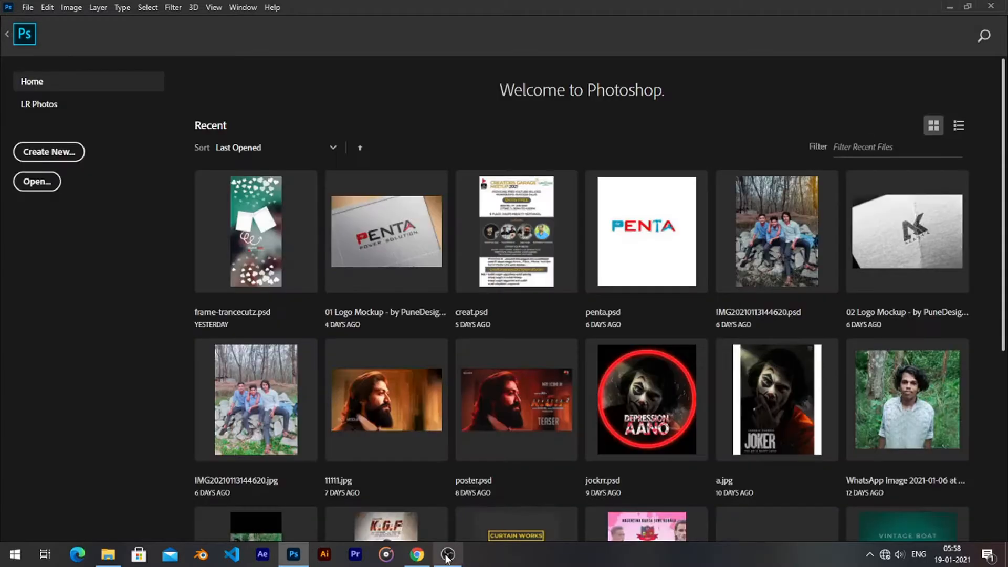
pyautogui.click(447, 555)
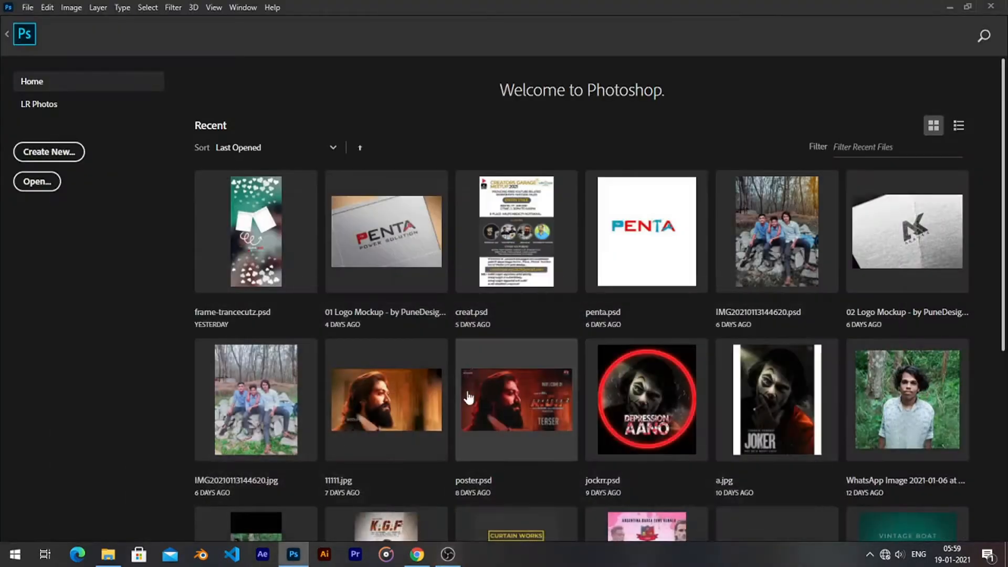
pyautogui.click(469, 399)
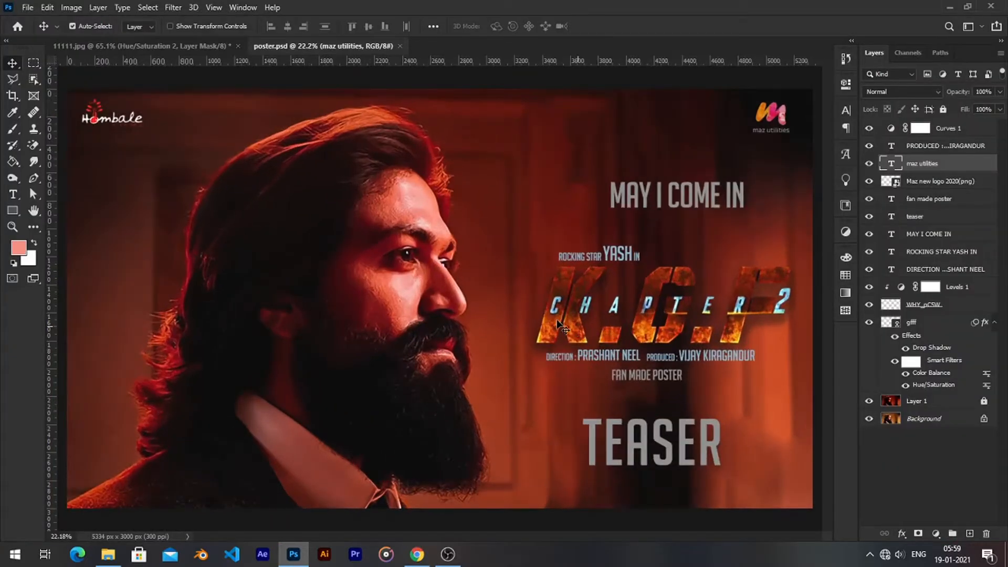
# - Copy the K.G.F Chapter 2 title layer "gfff" from poster.psd into 11111.jpg
pyautogui.scroll(-2, 561, 325)
pyautogui.click(541, 326)
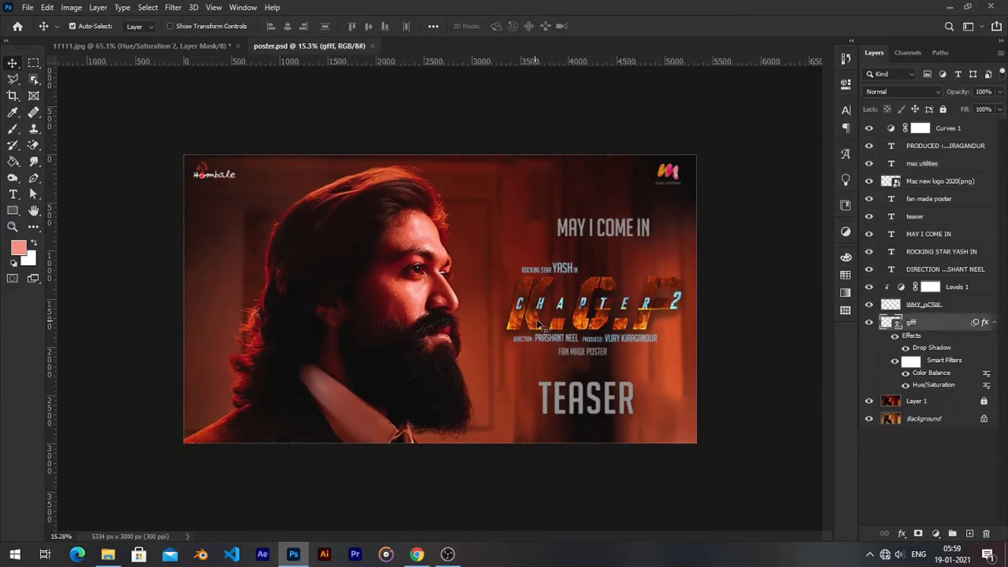
pyautogui.moveTo(923, 324); pyautogui.dragTo(914, 355)
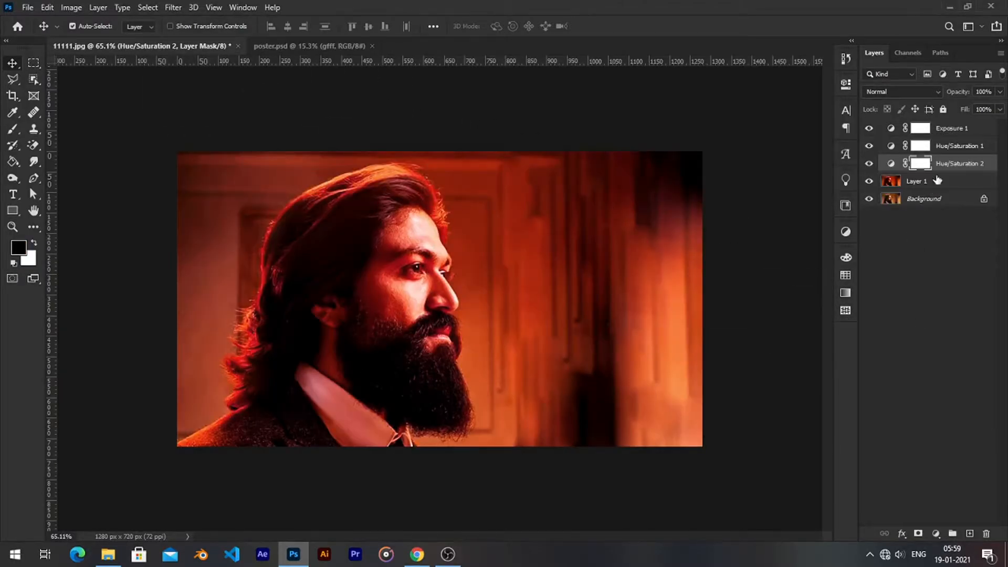
pyautogui.click(275, 46)
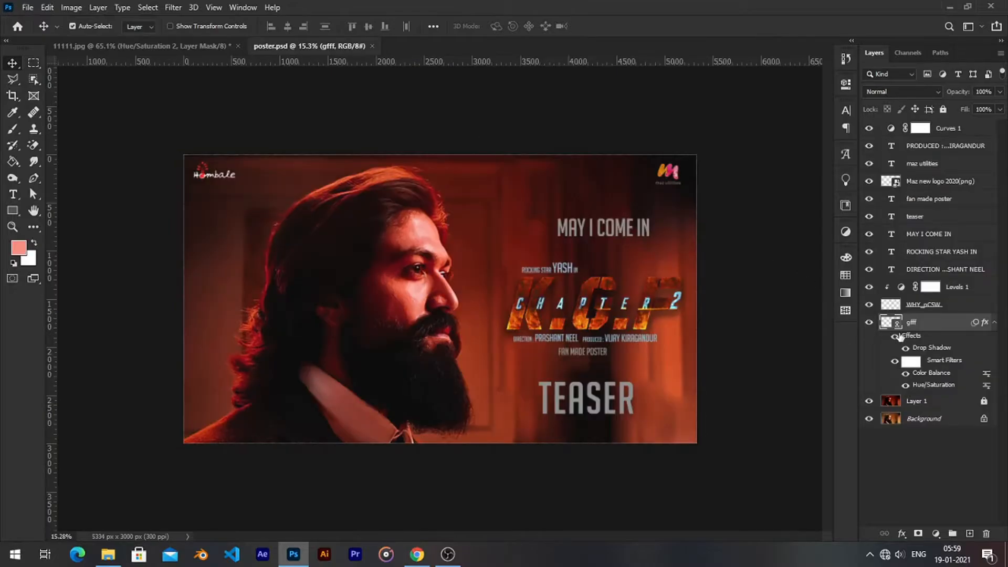
pyautogui.click(198, 47)
pyautogui.moveTo(962, 357); pyautogui.dragTo(962, 358)
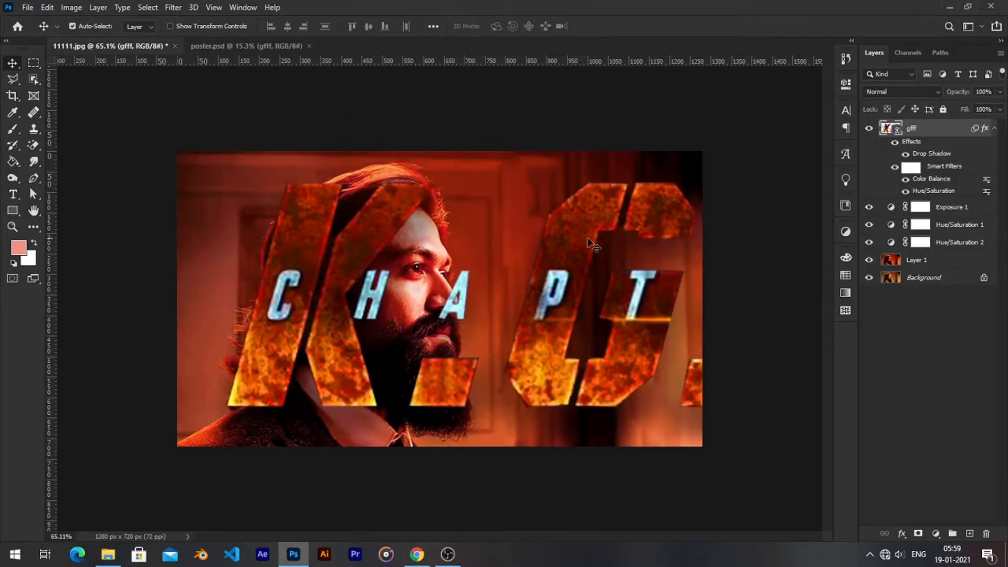
# - Scale the K.G.F title down proportionally and place it over the wood panels in front of the man's face
pyautogui.hotkey('ctrl', 't')
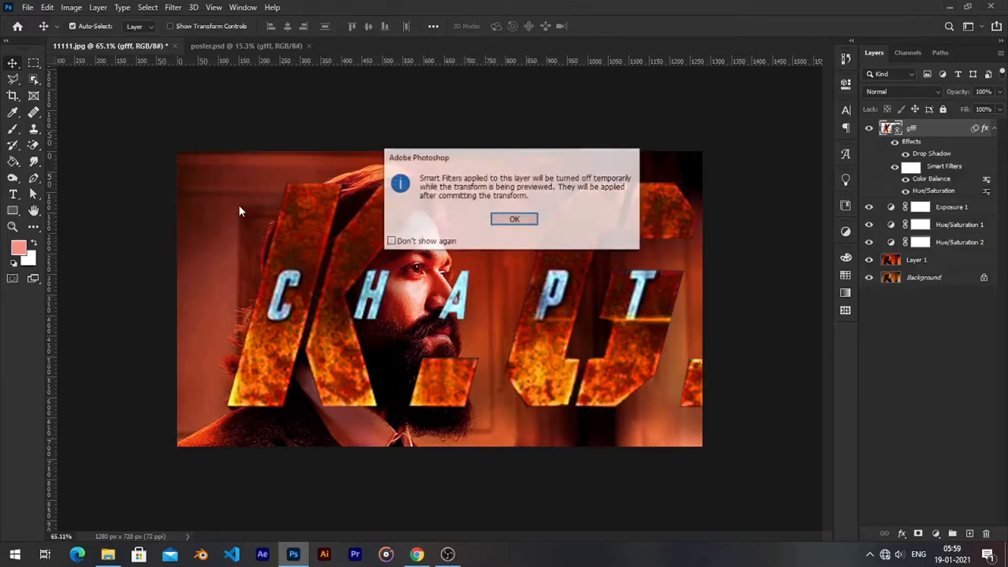
pyautogui.click(514, 220)
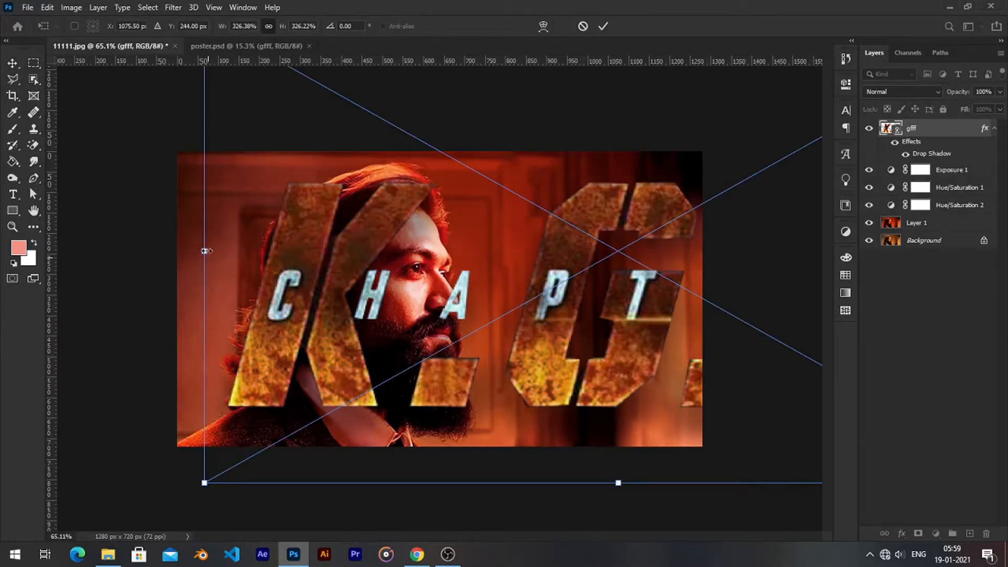
pyautogui.moveTo(205, 248); pyautogui.dragTo(656, 220)
pyautogui.moveTo(681, 269); pyautogui.dragTo(523, 262)
pyautogui.moveTo(598, 288); pyautogui.dragTo(588, 323)
pyautogui.moveTo(659, 299); pyautogui.dragTo(688, 301)
pyautogui.moveTo(630, 317); pyautogui.dragTo(657, 327)
pyautogui.press('Return')
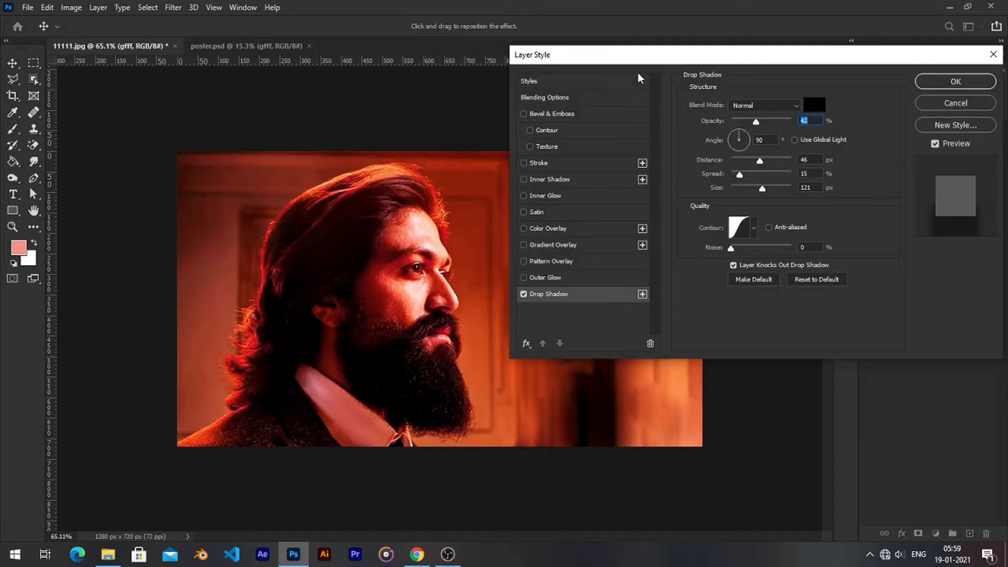
# - Set the distance of the title's Drop Shadow to 8 px
pyautogui.moveTo(766, 53); pyautogui.dragTo(247, 126)
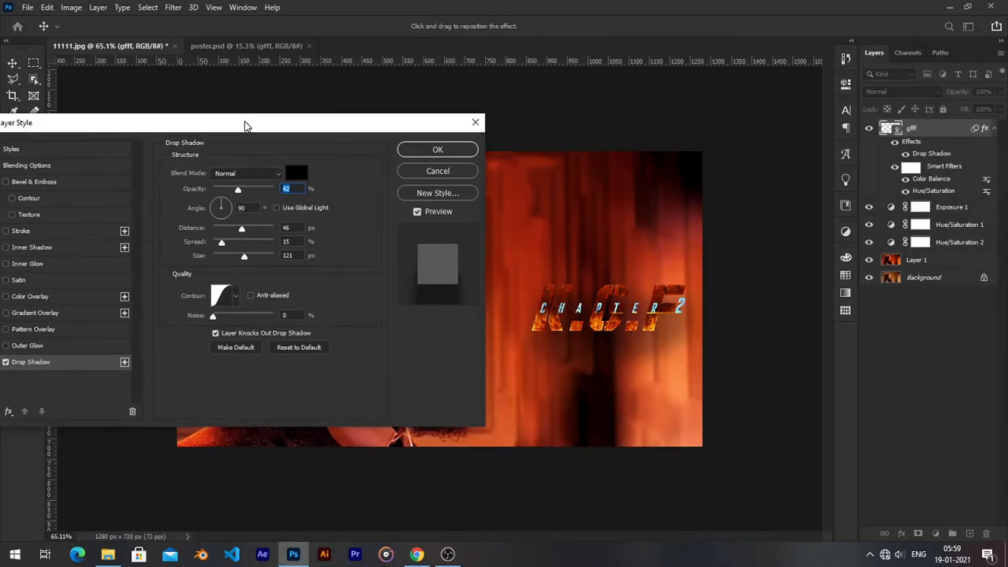
pyautogui.moveTo(223, 227); pyautogui.dragTo(218, 227)
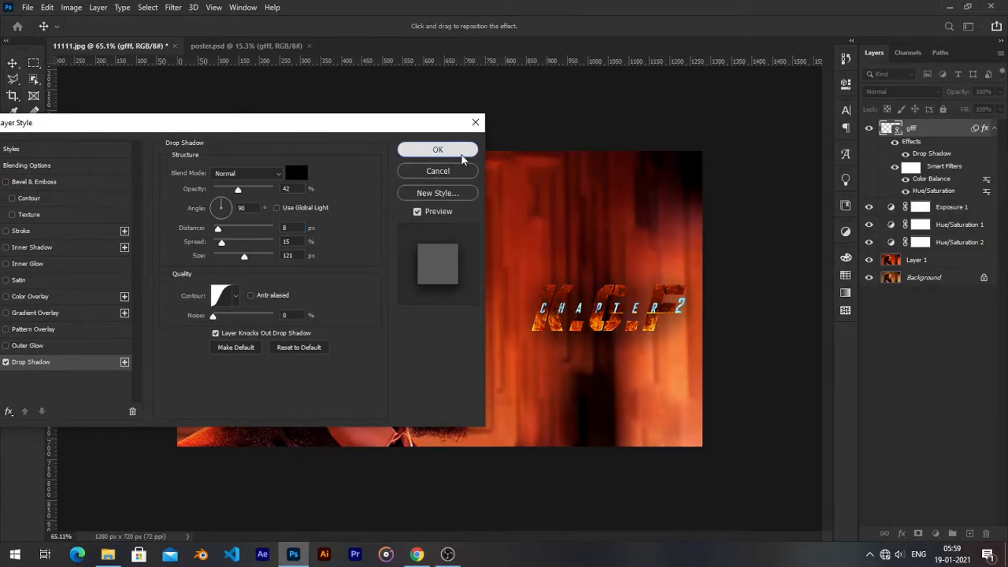
pyautogui.click(462, 155)
# - In poster.psd, group the five text layers from "fan made poster" down to the direction credit, and merge a duplicate of the group into one layer
pyautogui.click(275, 49)
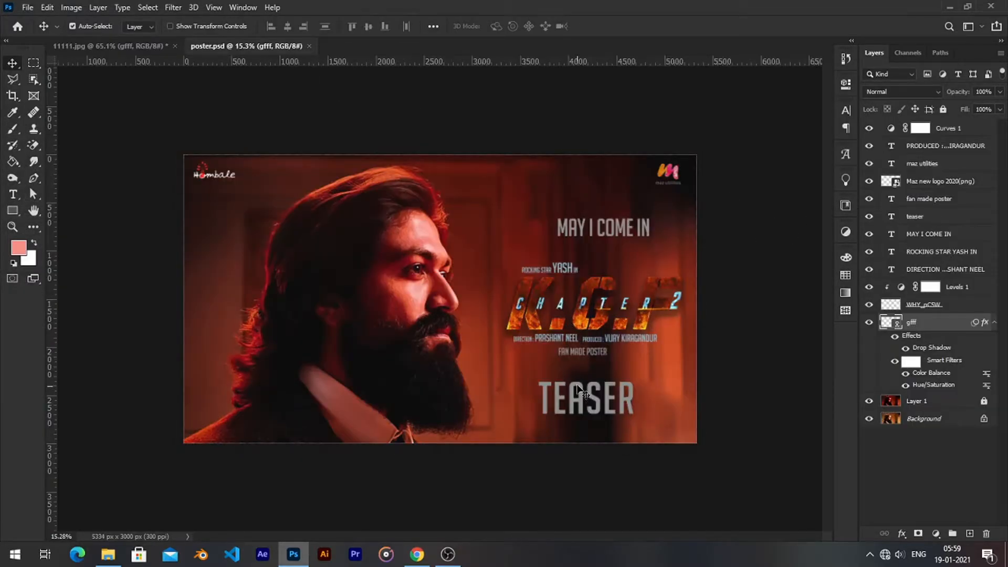
pyautogui.click(889, 220)
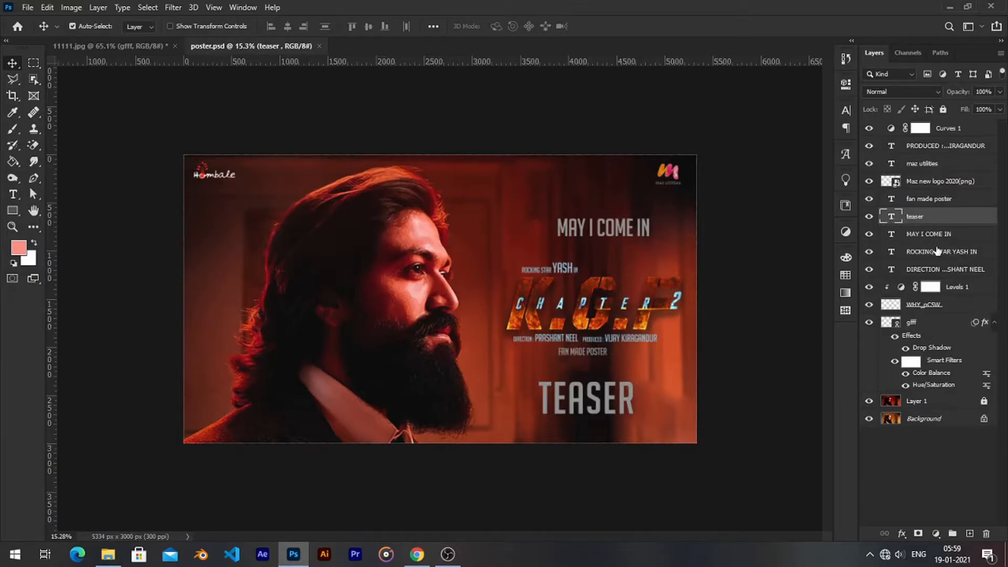
pyautogui.hotkey('alt', '[')
pyautogui.hotkey('alt', '[')
pyautogui.hotkey('alt', '[')
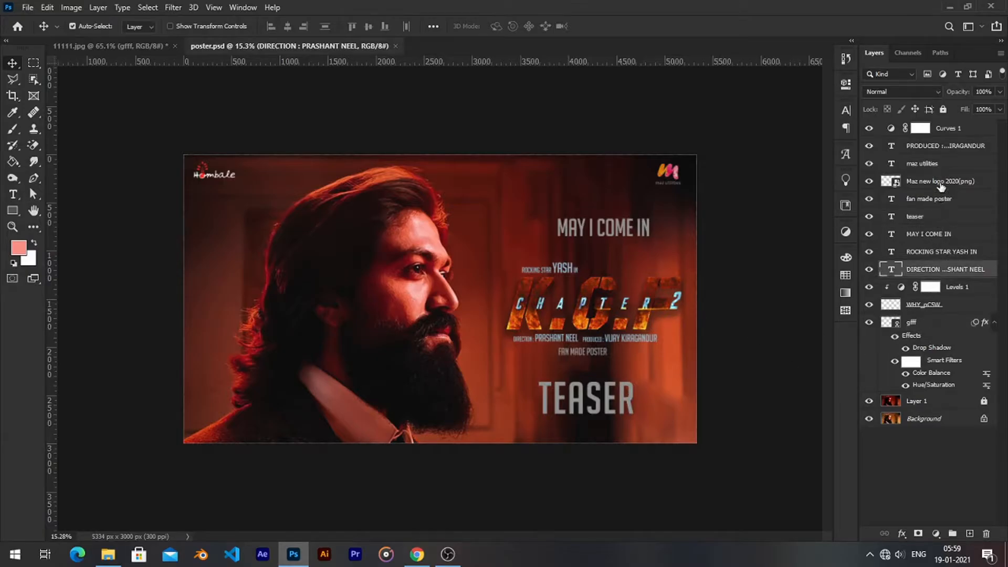
pyautogui.keyDown('shift'); pyautogui.click(942, 198); pyautogui.keyUp('shift')
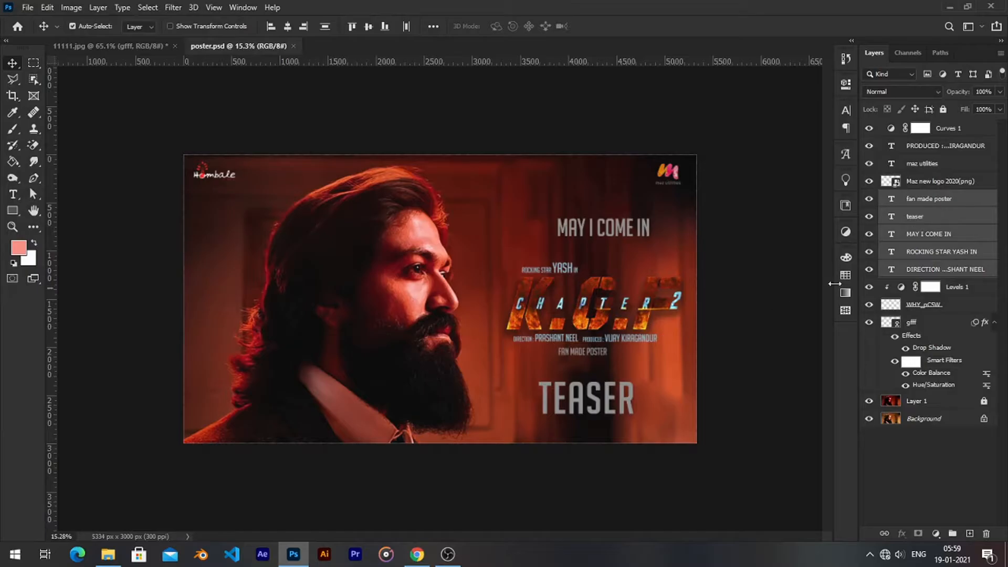
pyautogui.hotkey('ctrl', 'g')
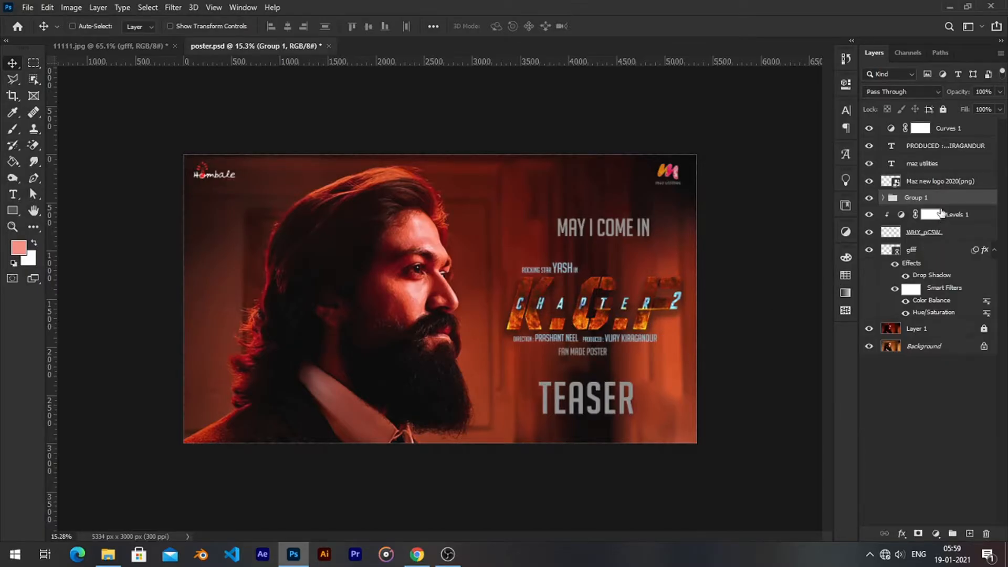
pyautogui.hotkey('ctrl', 'j')
pyautogui.hotkey('ctrl', 'e')
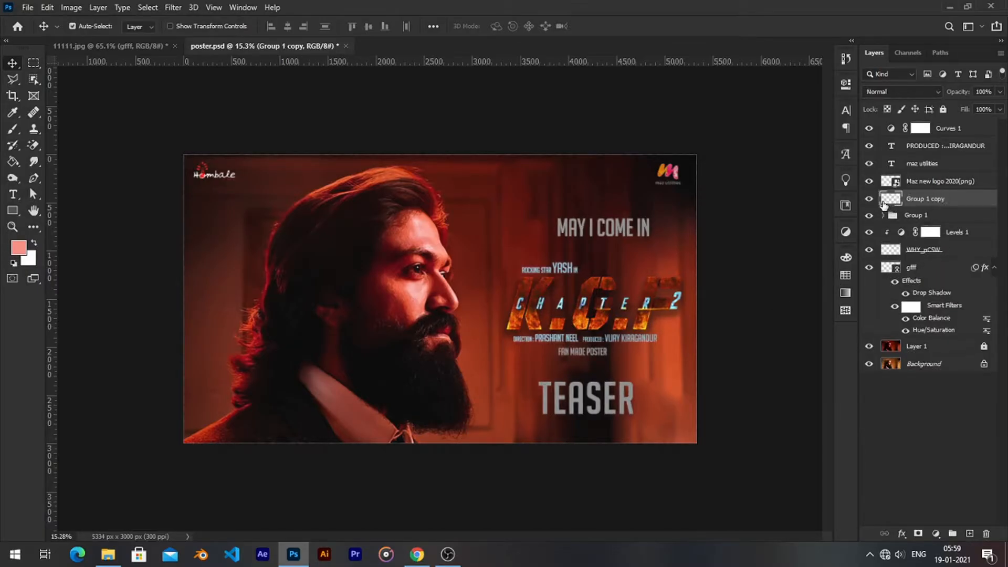
pyautogui.moveTo(918, 205); pyautogui.dragTo(596, 239)
pyautogui.moveTo(937, 362); pyautogui.dragTo(937, 362)
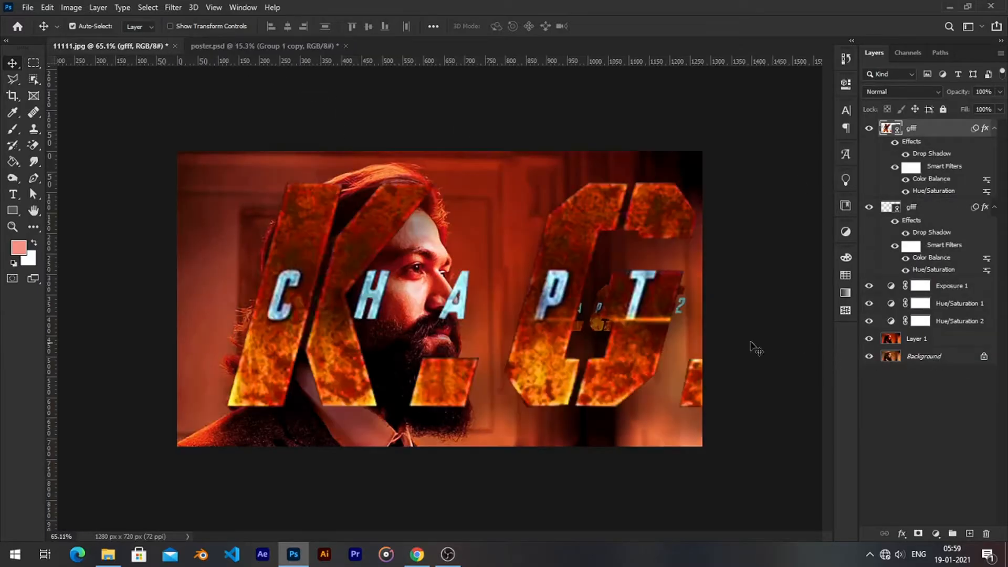
pyautogui.hotkey('ctrl', 't')
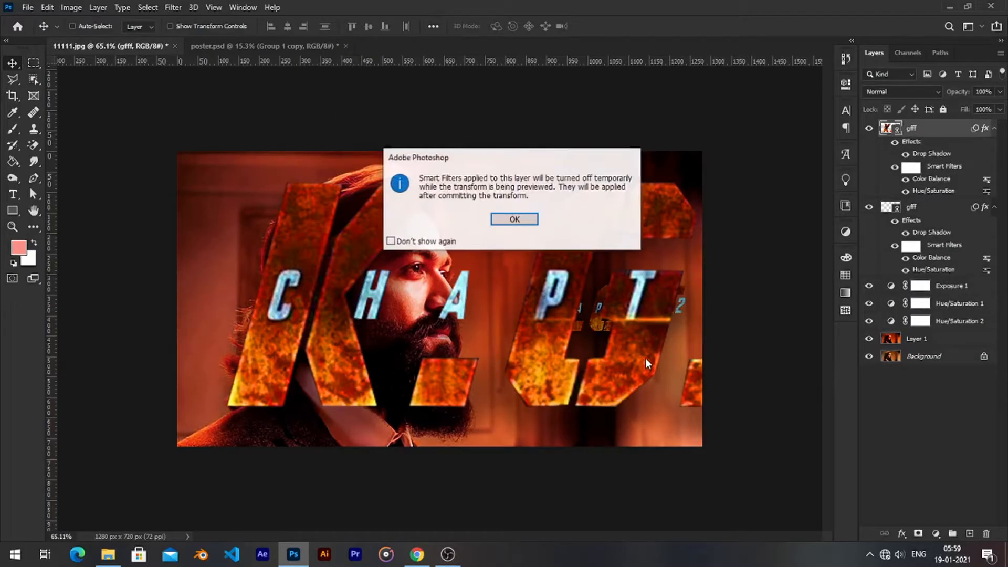
pyautogui.click(521, 223)
pyautogui.press('Return')
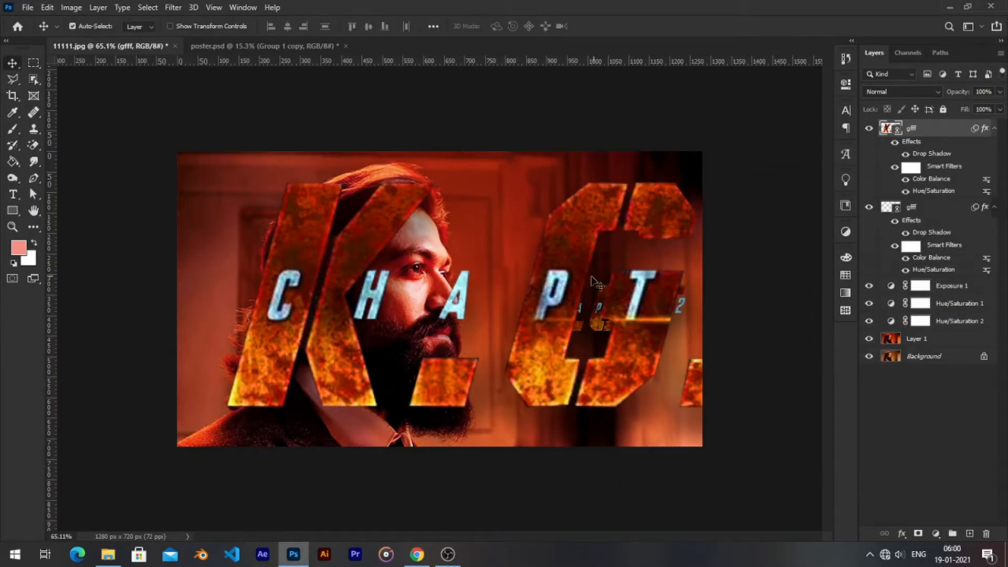
pyautogui.moveTo(570, 379); pyautogui.dragTo(274, 63)
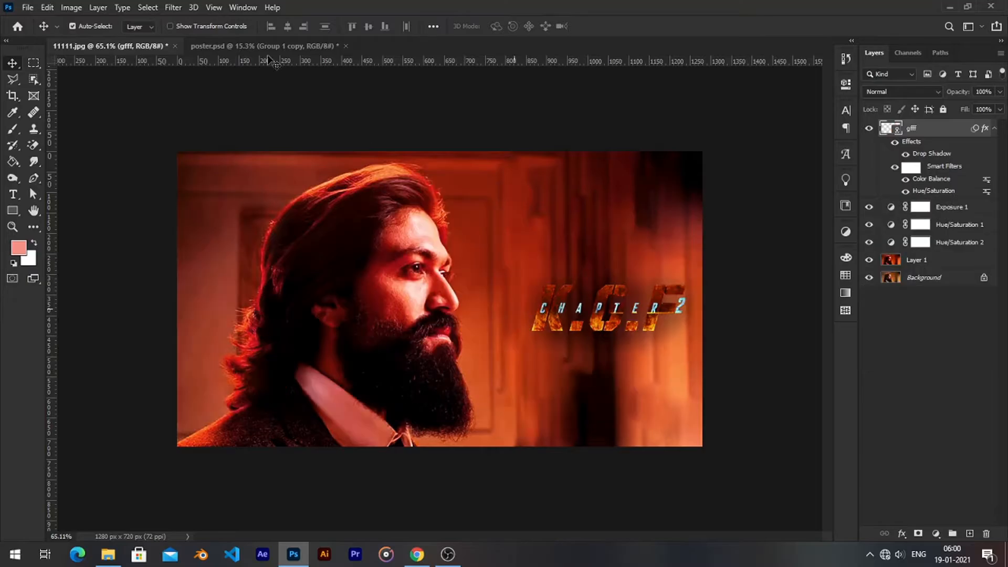
# - Copy the merged text layer "Group 1 copy" from poster.psd into 11111.jpg
pyautogui.click(247, 46)
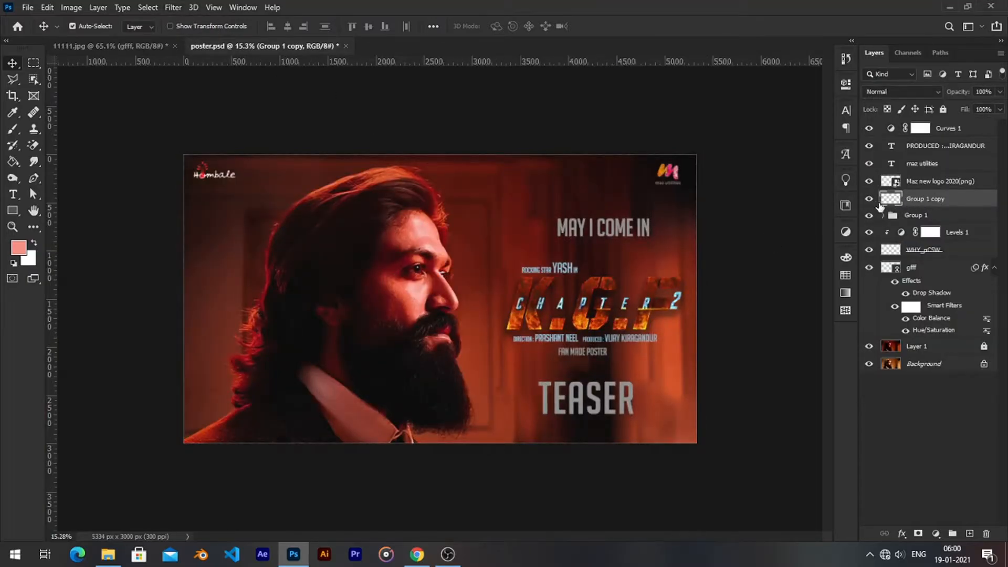
pyautogui.click(156, 47)
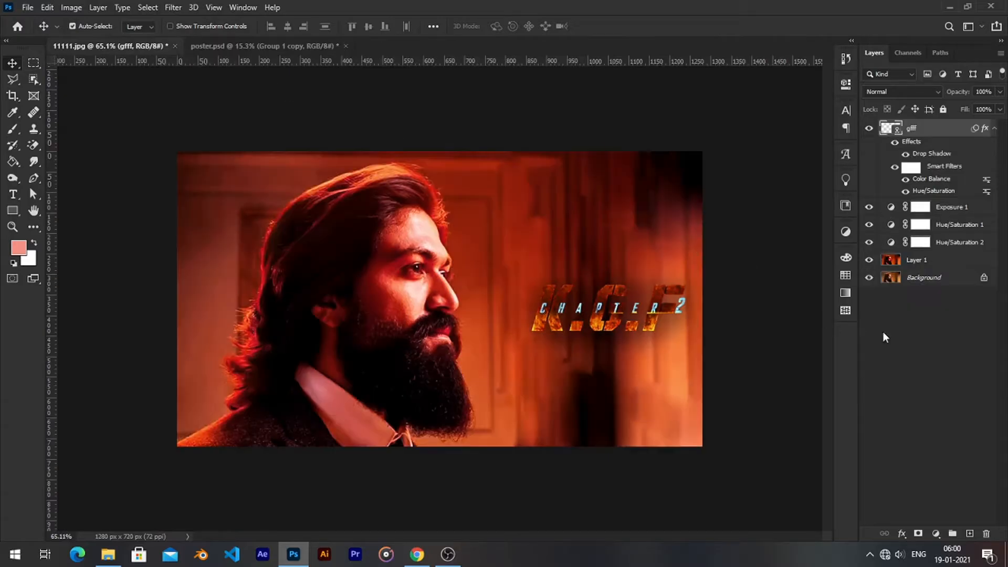
pyautogui.moveTo(883, 332); pyautogui.dragTo(902, 333)
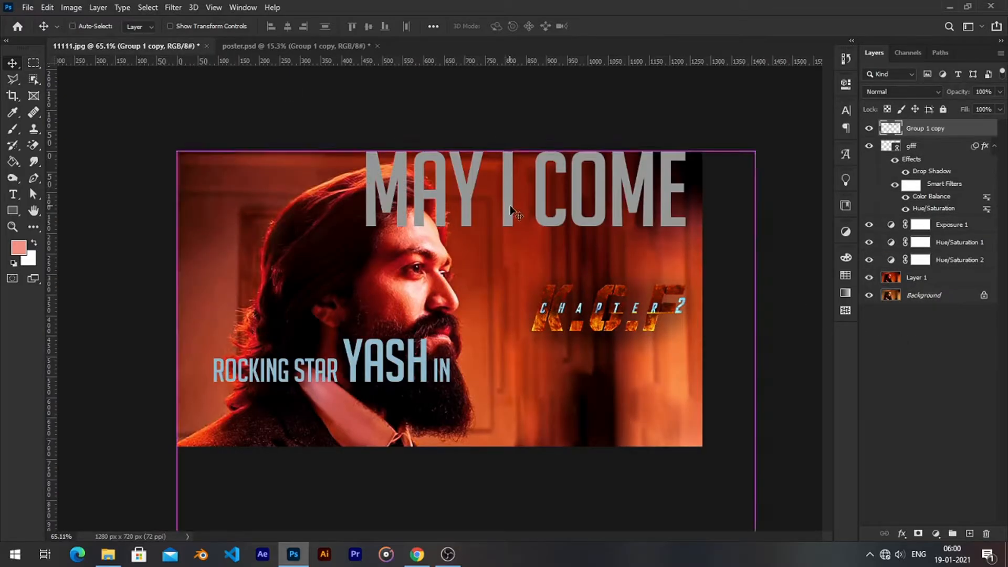
# - Try fitting the merged text around the K.G.F title at 26.61% scale, and discard the layer
pyautogui.hotkey('ctrl', 't')
pyautogui.moveTo(474, 159); pyautogui.dragTo(467, 236)
pyautogui.moveTo(530, 249); pyautogui.dragTo(593, 306)
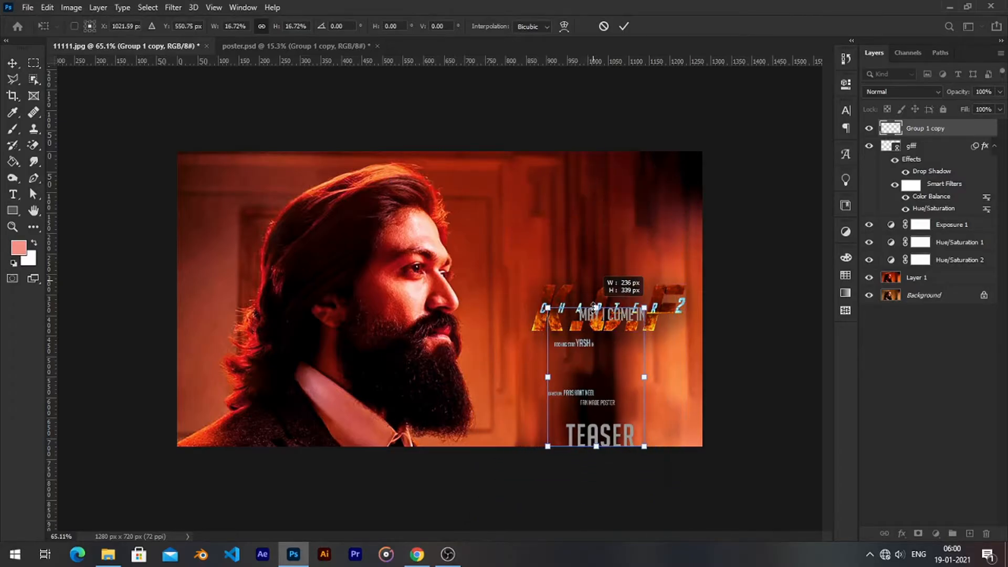
pyautogui.moveTo(646, 377); pyautogui.dragTo(678, 375)
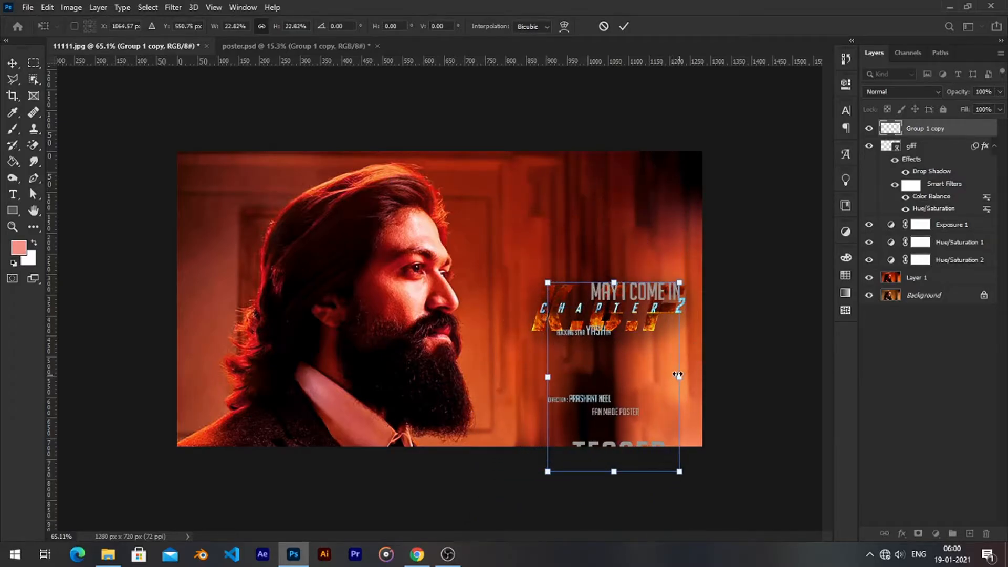
pyautogui.hotkey('ctrl', 'z')
pyautogui.moveTo(604, 311); pyautogui.dragTo(591, 265)
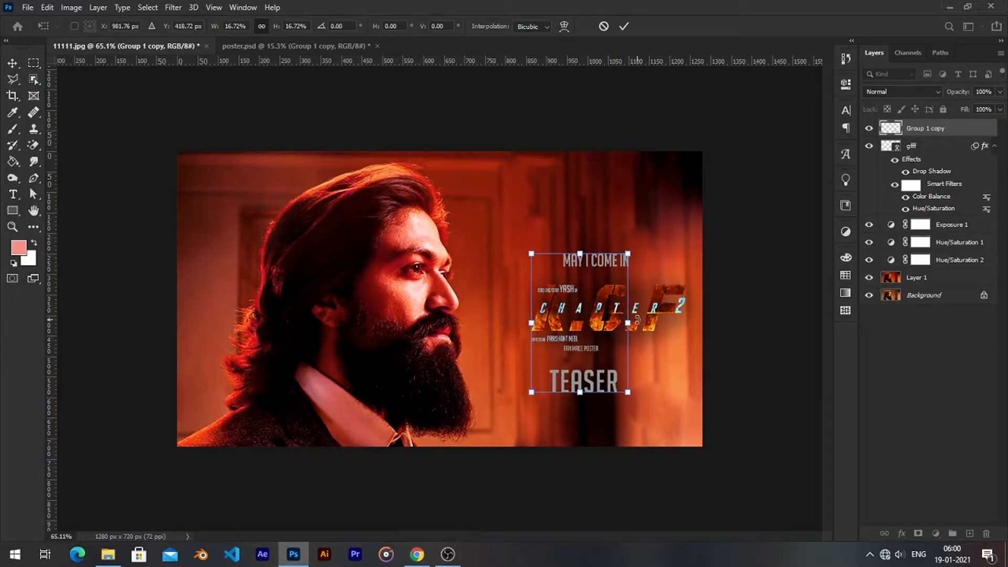
pyautogui.moveTo(637, 319)
pyautogui.mouseDown()
pyautogui.moveTo(685, 296)
pyautogui.moveTo(644, 302)
pyautogui.mouseUp()
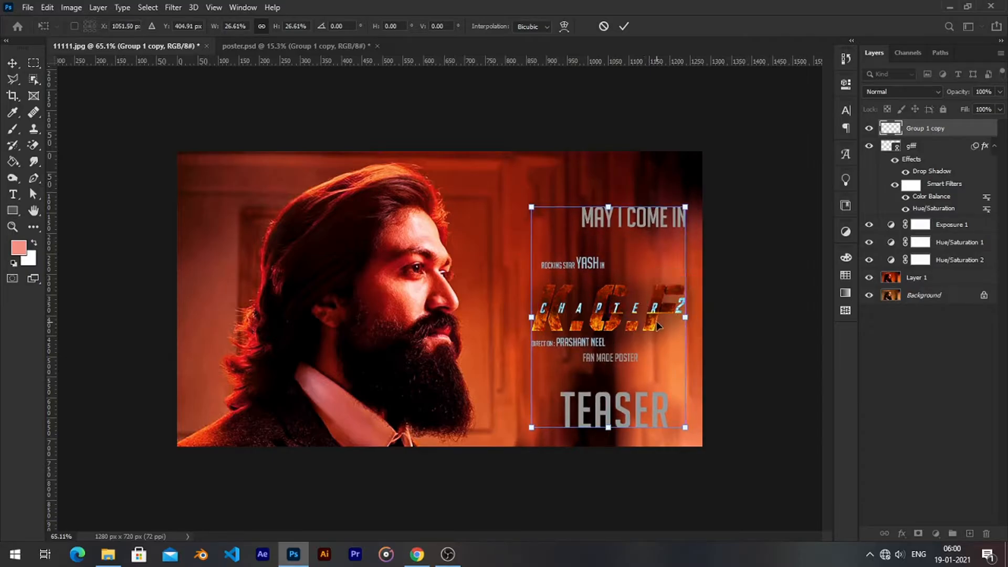
pyautogui.press('Return')
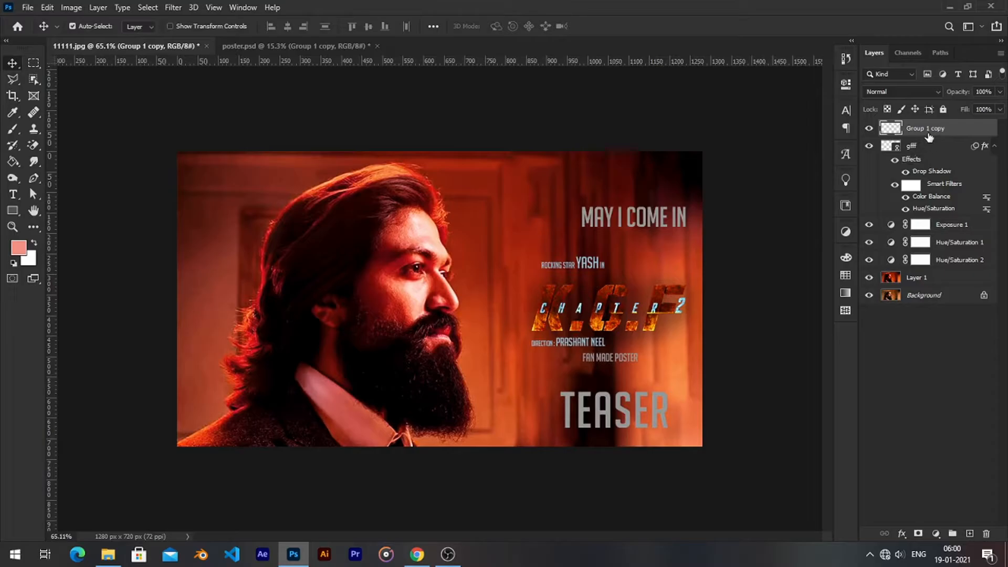
pyautogui.press('Delete')
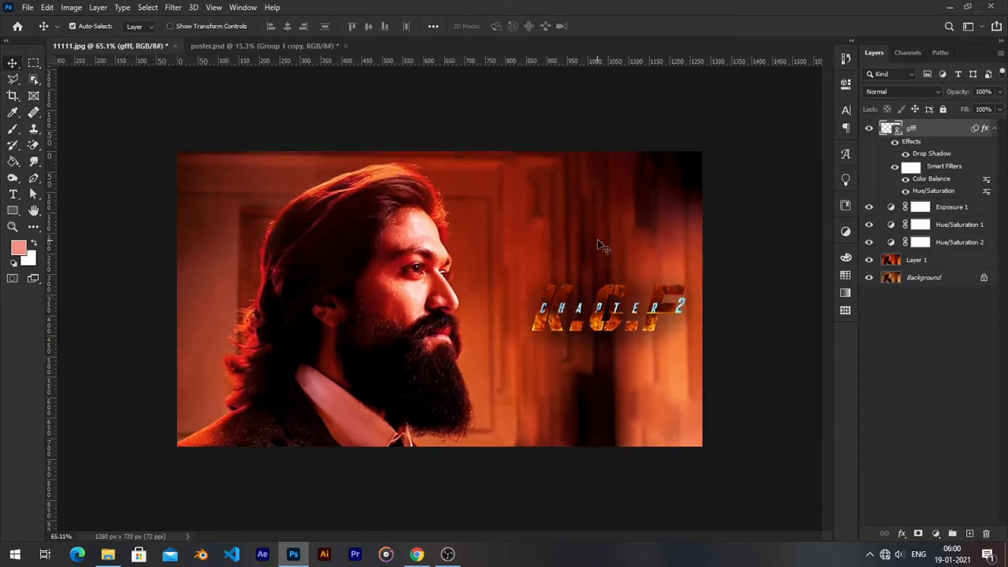
# - In poster.psd, delete the merged copy of the text group and expand Group 1 to reach its text layers
pyautogui.click(225, 48)
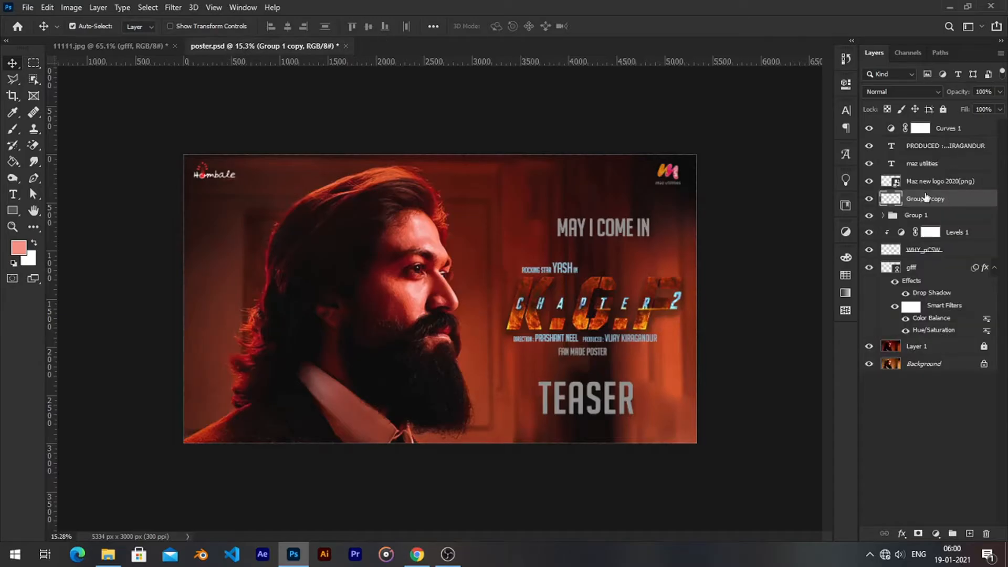
pyautogui.press('Delete')
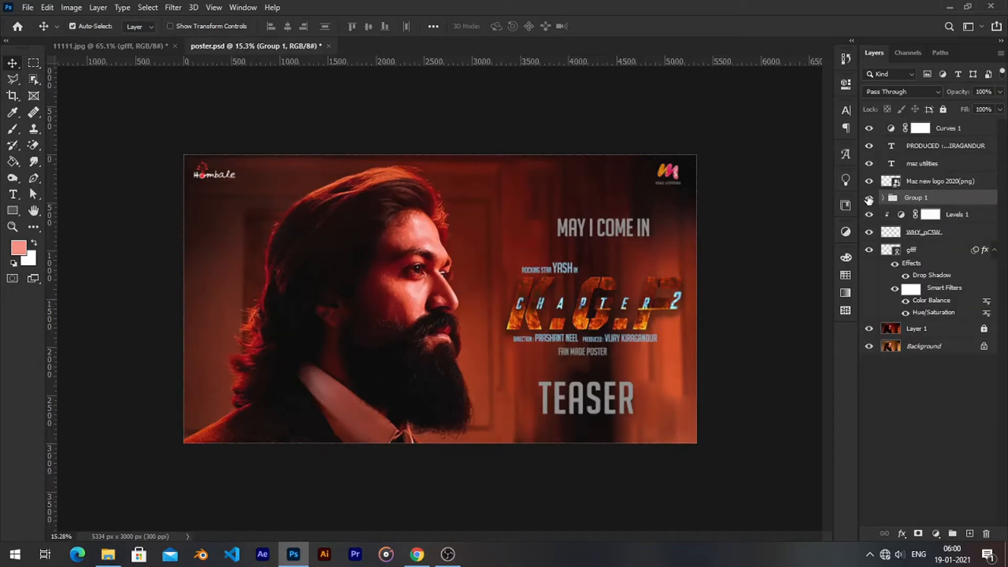
pyautogui.click(869, 198)
pyautogui.click(869, 199)
pyautogui.click(884, 198)
pyautogui.click(925, 216)
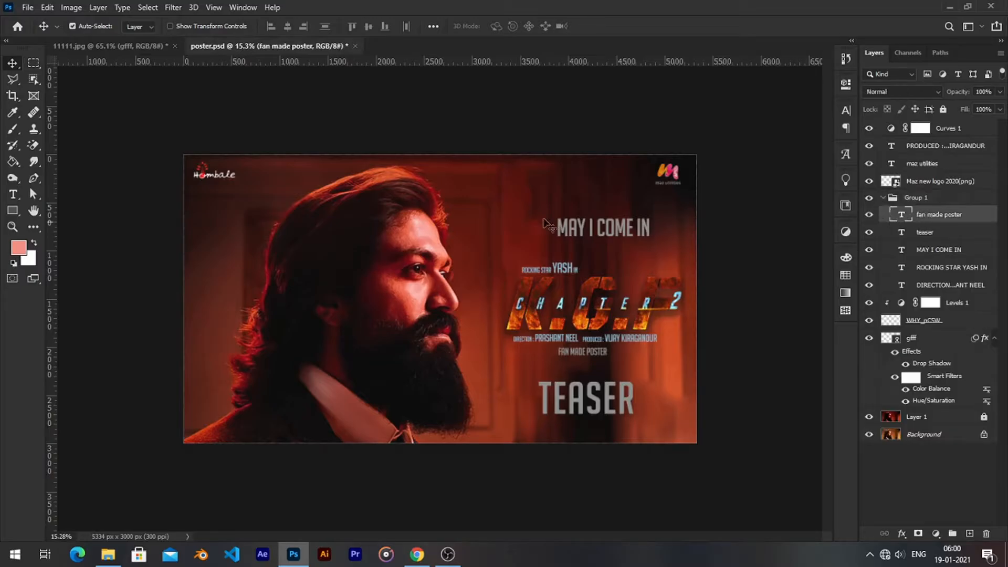
# - Open the "MAY I COME IN" text for editing and copy its font name, BigNoodleTitling
pyautogui.click(592, 239)
pyautogui.doubleClick(588, 231)
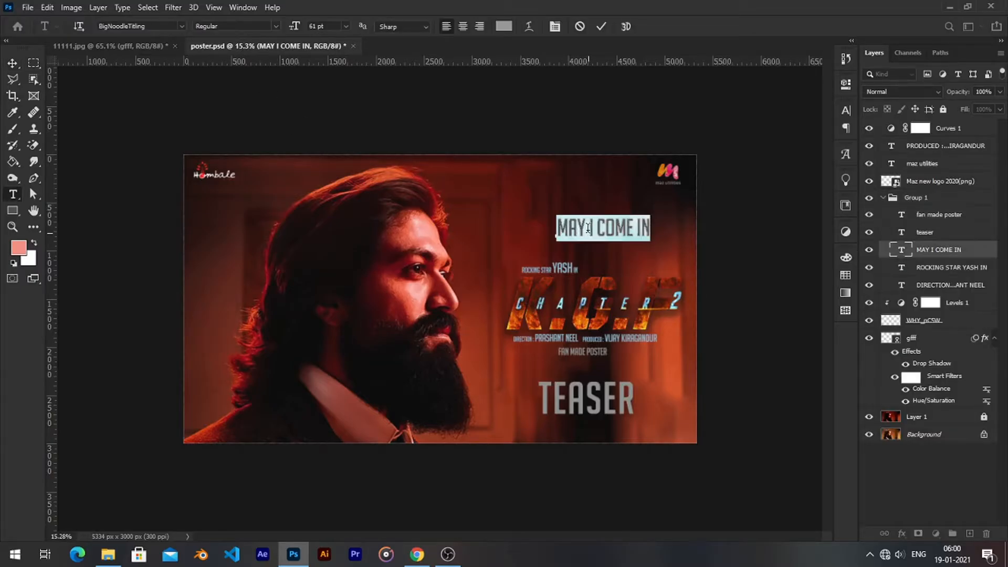
pyautogui.click(153, 25)
pyautogui.hotkey('ctrl', 'c')
# - In 11111.jpg, add the text "may i come in" in BigNoodleTitling at 59 pt above the K.G.F title
pyautogui.click(122, 44)
pyautogui.press('v')
pyautogui.hotkey('ctrl', '0')
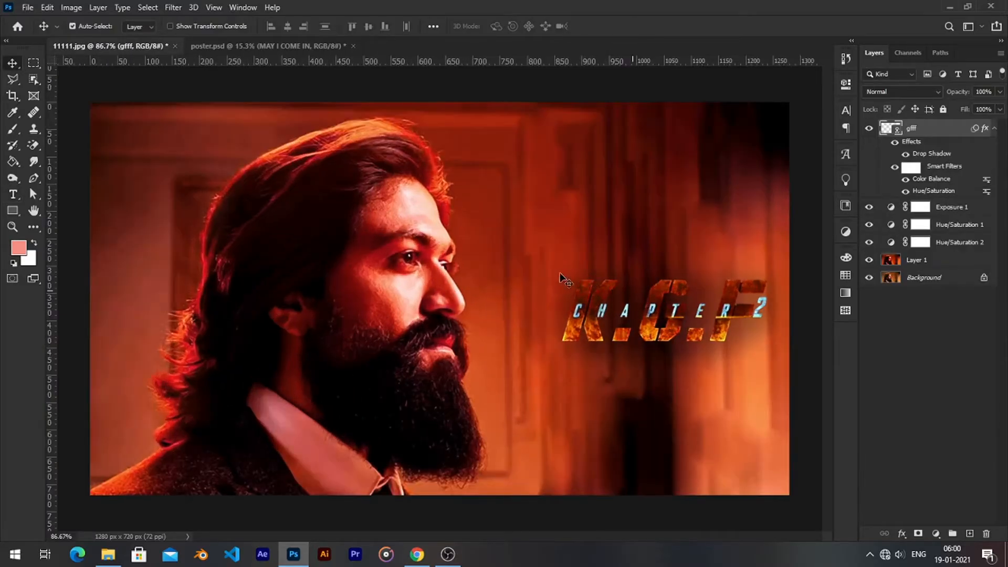
pyautogui.click(884, 352)
pyautogui.press('t')
pyautogui.click(599, 245)
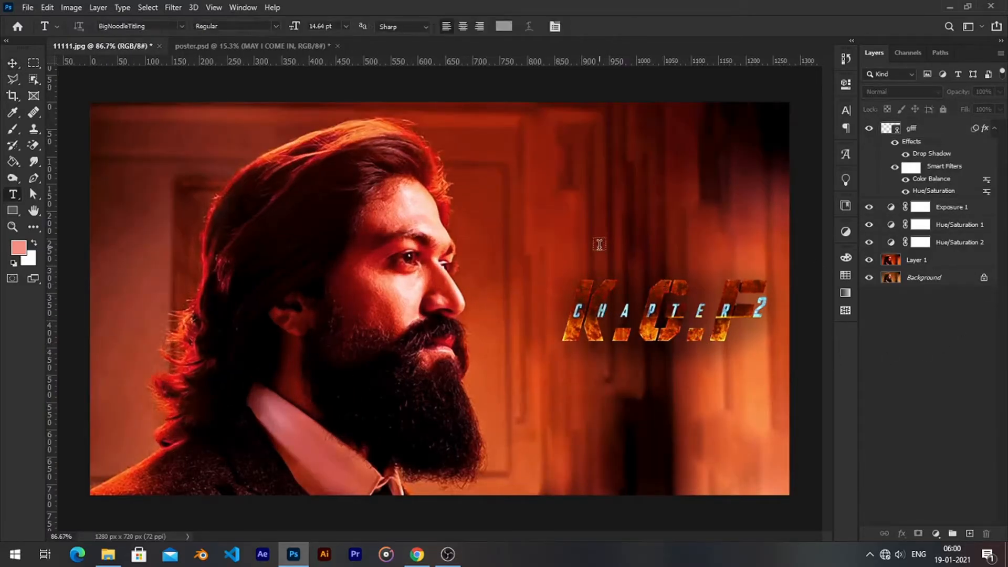
pyautogui.hotkey('ctrl', 'v')
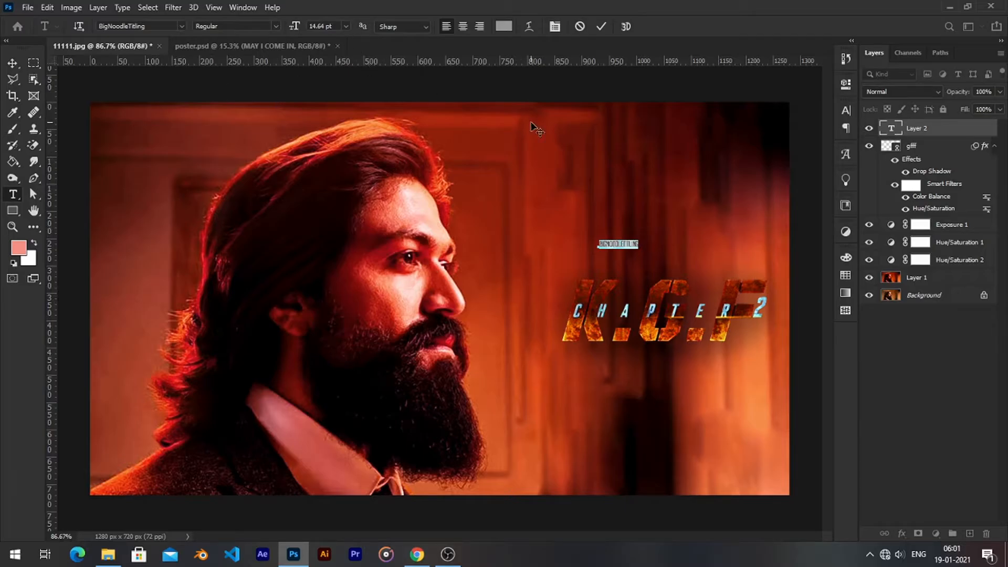
pyautogui.write('ROCKY')
pyautogui.write('IN')
pyautogui.hotkey('ctrl', 'a')
pyautogui.scroll(15, 330, 25)
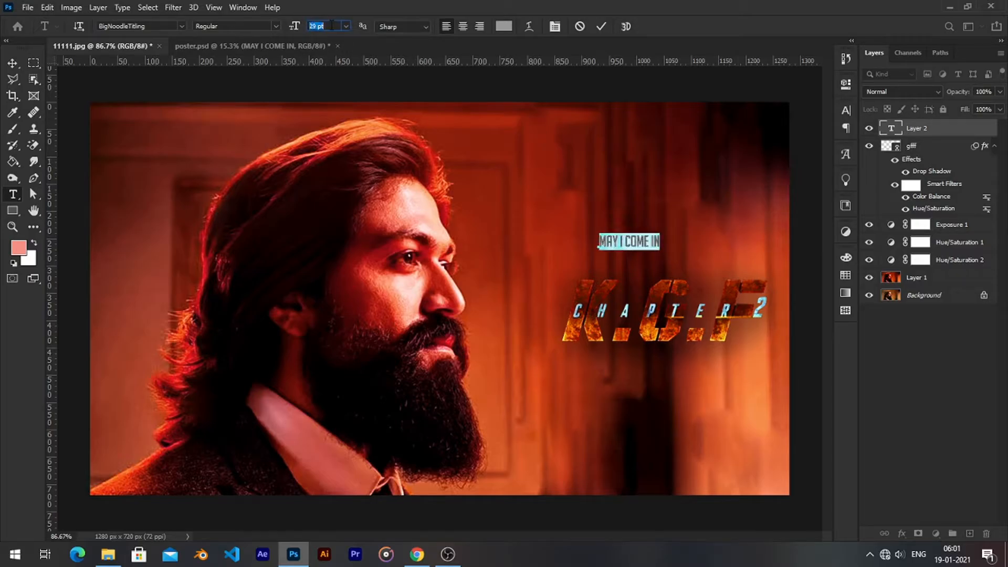
pyautogui.click(11, 63)
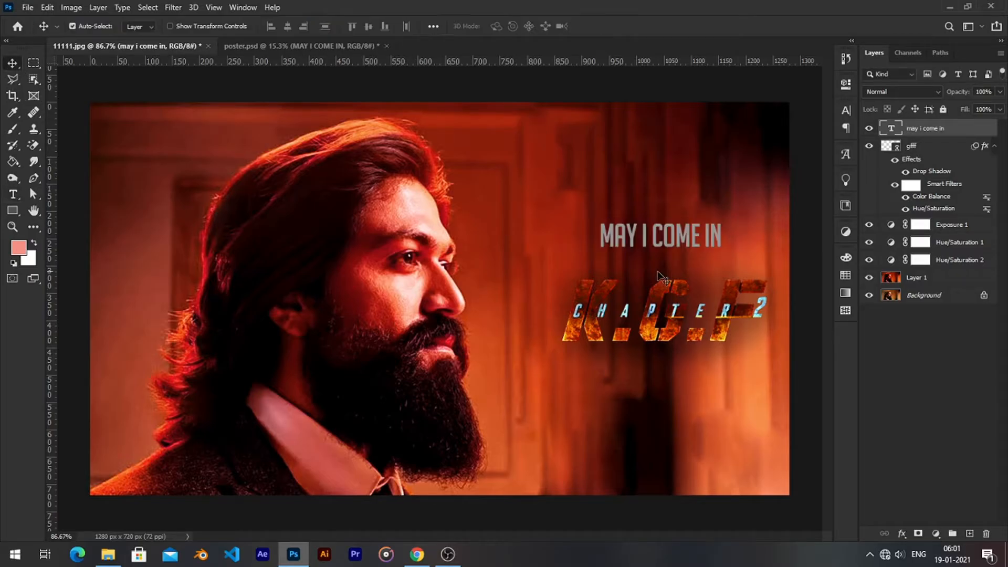
# - Move "MAY I COME IN" higher, and change a duplicate just above the title to read "rocking star yash in"
pyautogui.moveTo(673, 269); pyautogui.dragTo(655, 257)
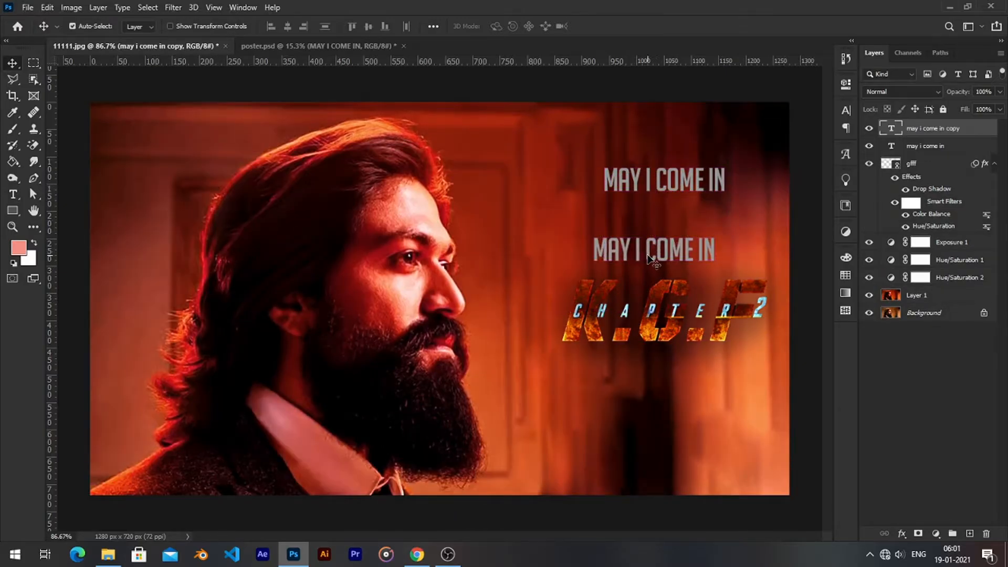
pyautogui.doubleClick(655, 247)
pyautogui.write('rocking')
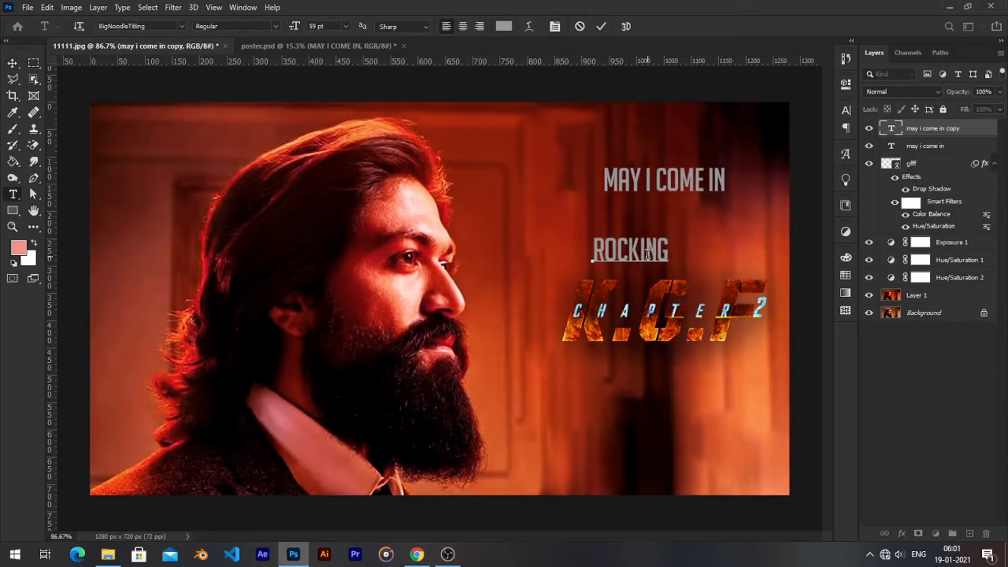
pyautogui.write(' ast')
pyautogui.press('BackSpace')
pyautogui.press('BackSpace')
pyautogui.press('BackSpace')
pyautogui.press('BackSpace')
pyautogui.write('star yash in')
# - Reduce the "rocking star yash in" text to 19 pt and place it directly above the K of the K.G.F title
pyautogui.hotkey('ctrl', 'a')
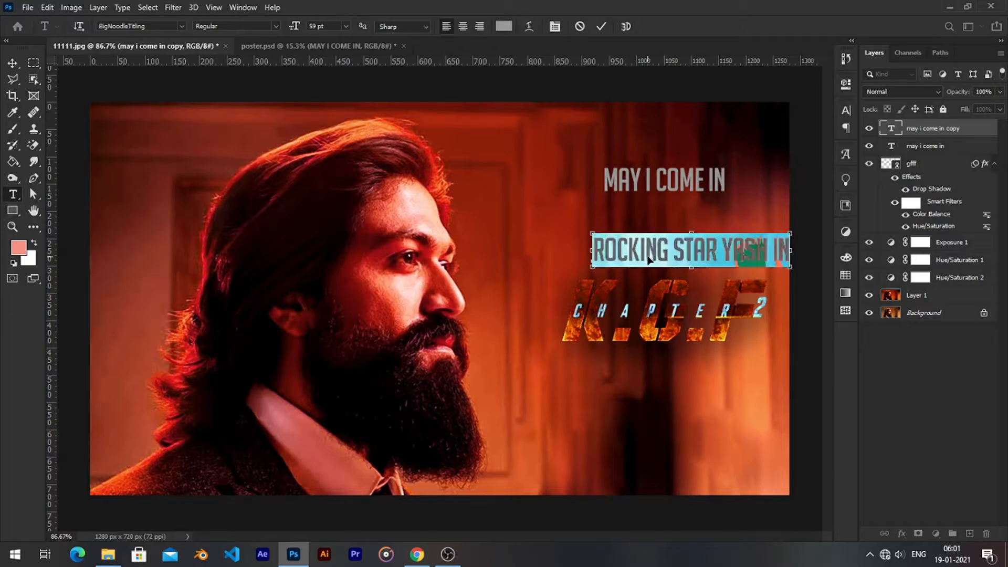
pyautogui.press('Down')
pyautogui.press('Down')
pyautogui.press('Down')
pyautogui.press('Down')
pyautogui.press('Down')
pyautogui.press('Down')
pyautogui.press('Down')
pyautogui.press('Down')
pyautogui.press('Down')
pyautogui.press('Down')
pyautogui.press('Down')
pyautogui.press('Down')
pyautogui.press('Down')
pyautogui.press('Down')
pyautogui.press('Down')
pyautogui.press('Down')
pyautogui.press('Down')
pyautogui.press('Down')
pyautogui.press('Down')
pyautogui.press('Down')
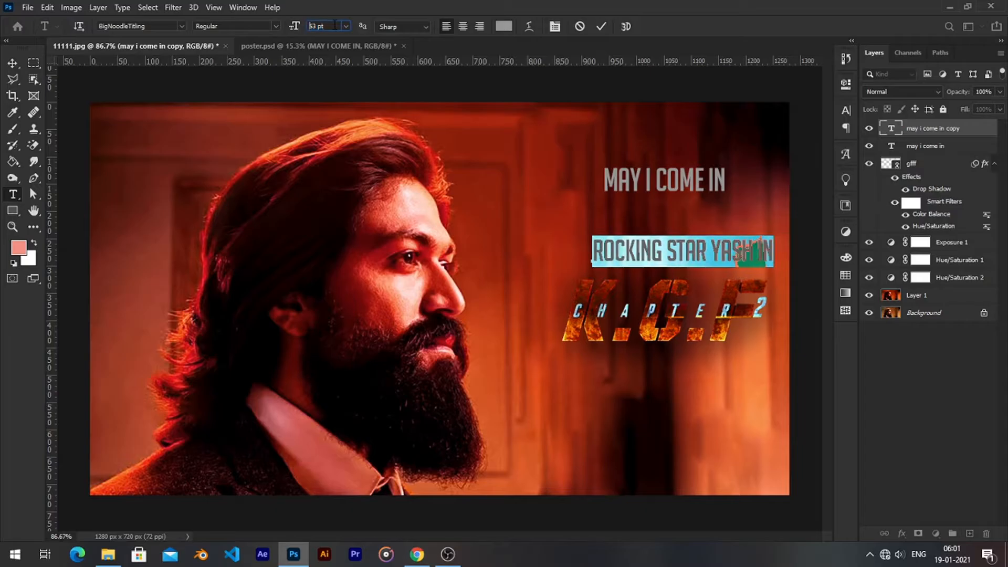
pyautogui.press('Down')
pyautogui.press('Down')
pyautogui.press('Down')
pyautogui.press('Down')
pyautogui.press('Down')
pyautogui.press('Down')
pyautogui.press('Down')
pyautogui.press('Down')
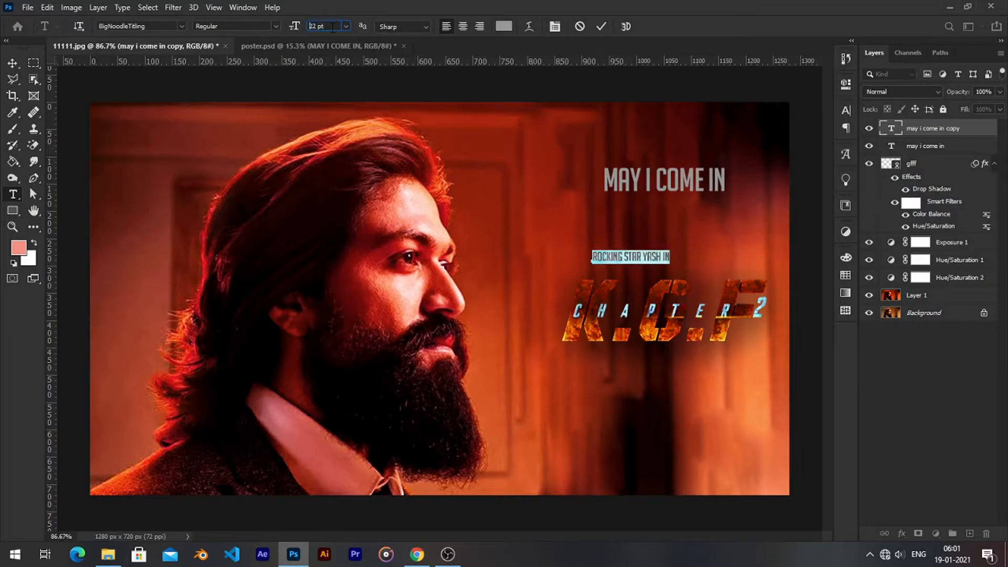
pyautogui.click(11, 62)
pyautogui.scroll(3, 637, 271)
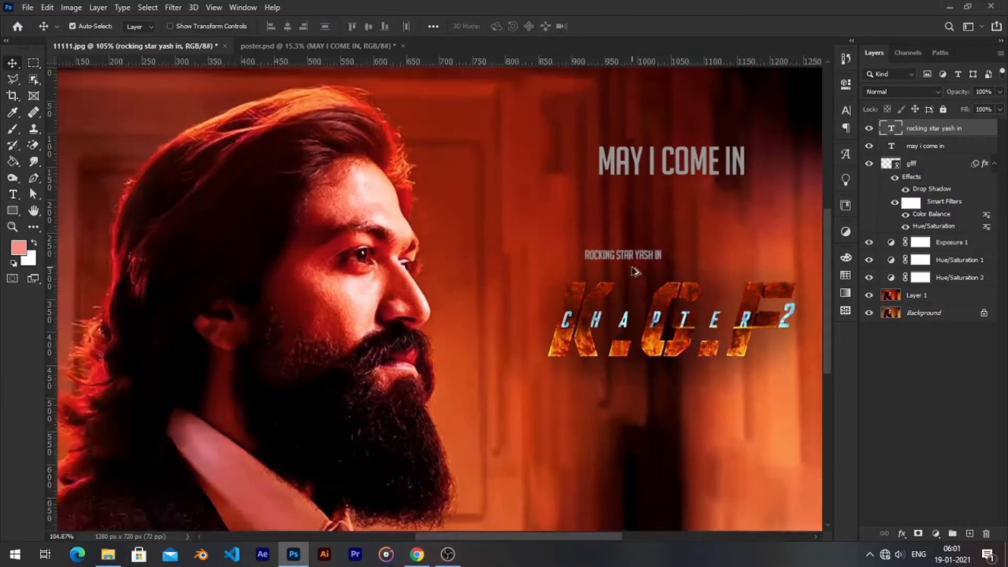
pyautogui.moveTo(627, 263)
pyautogui.mouseDown()
pyautogui.moveTo(616, 280)
pyautogui.moveTo(620, 272)
pyautogui.mouseUp()
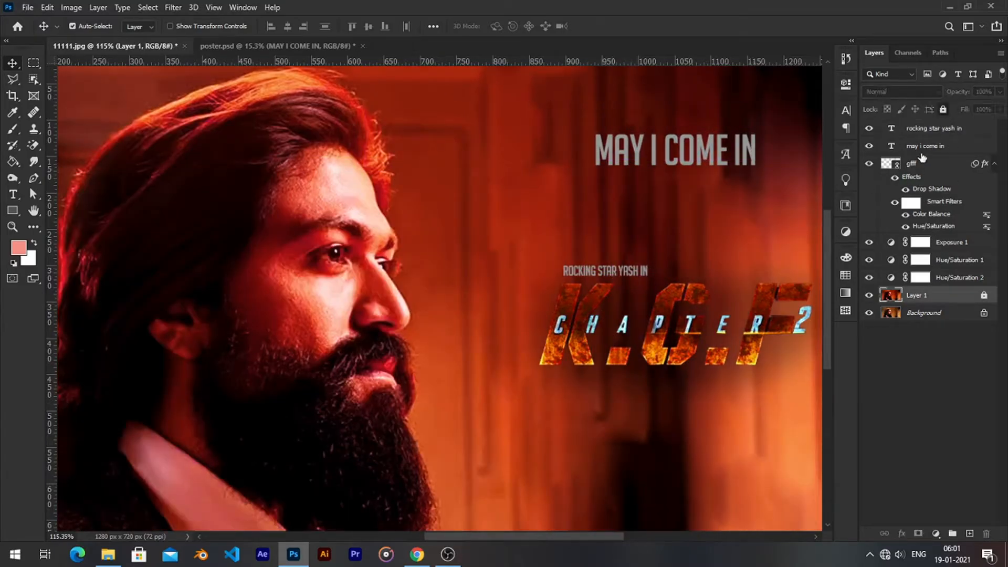
# - Duplicate "rocking star yash in" to just below the K of the title and change the copy's text to "direction :"
pyautogui.moveTo(618, 272); pyautogui.dragTo(595, 383)
pyautogui.doubleClick(594, 382)
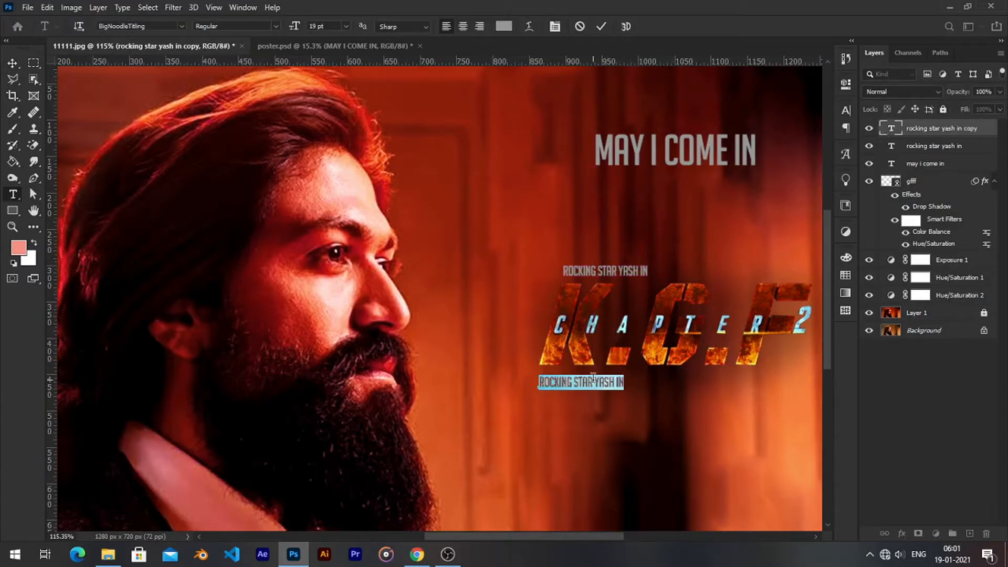
pyautogui.write('directio')
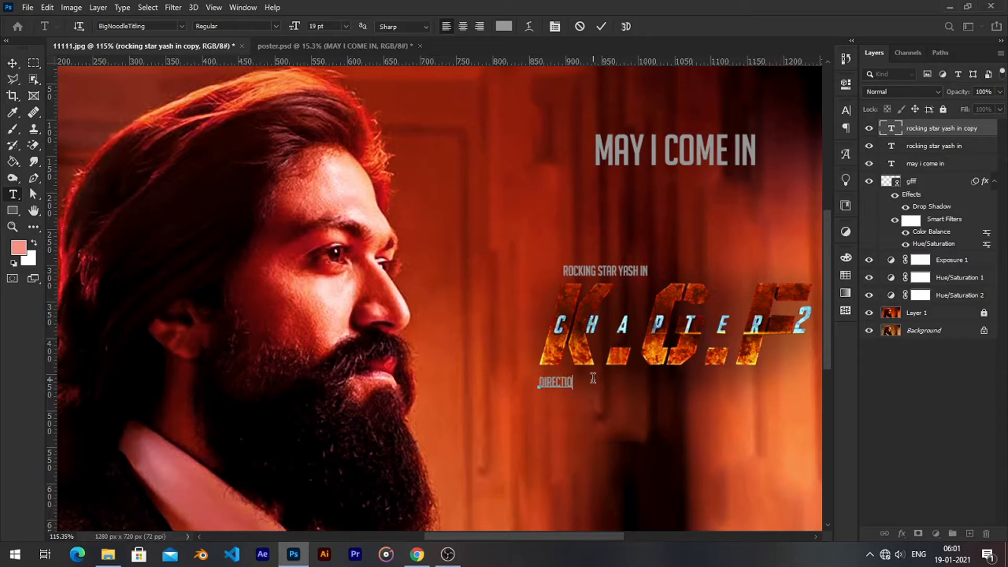
pyautogui.write('n')
pyautogui.hotkey('ctrl', 'a')
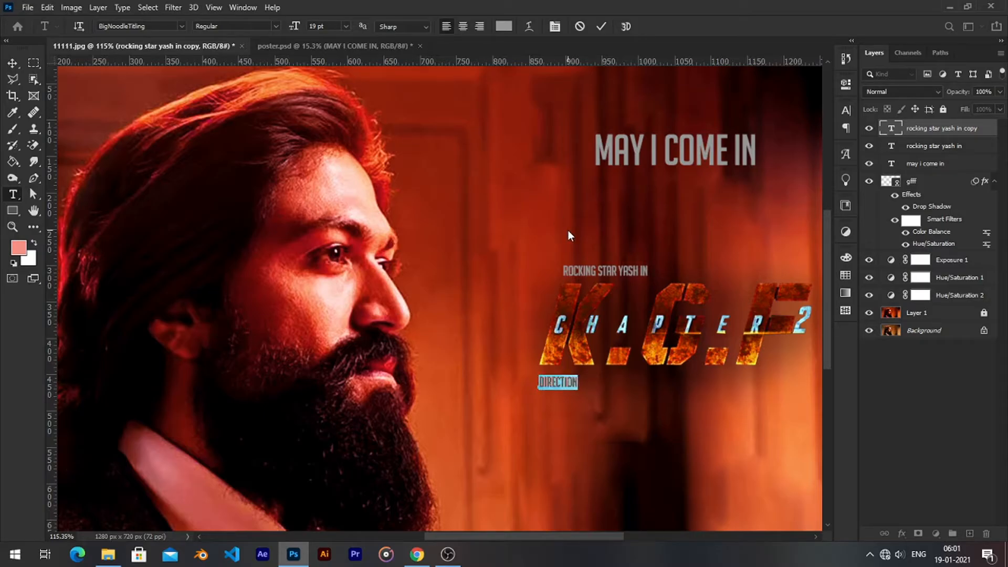
pyautogui.press('Right')
pyautogui.press('ctrl')
# - Enlarge the "direction :" text below the K.G.F title to 28 pt
pyautogui.hotkey('ctrl', 'a')
pyautogui.press('Up')
pyautogui.press('Up')
pyautogui.press('Up')
pyautogui.press('Up')
pyautogui.press('Up')
pyautogui.press('Up')
pyautogui.press('Up')
pyautogui.press('Up')
pyautogui.press('Up')
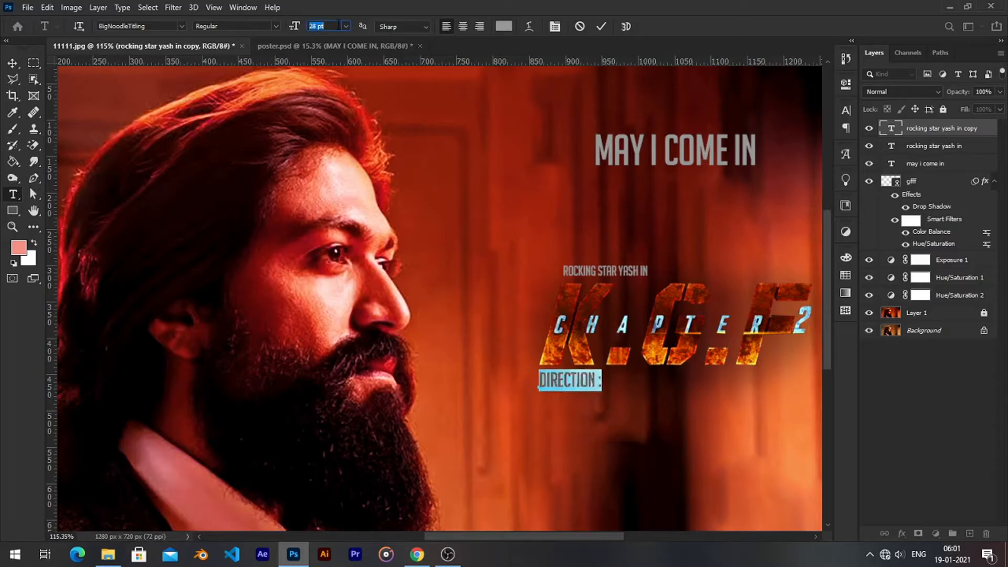
pyautogui.press('Return')
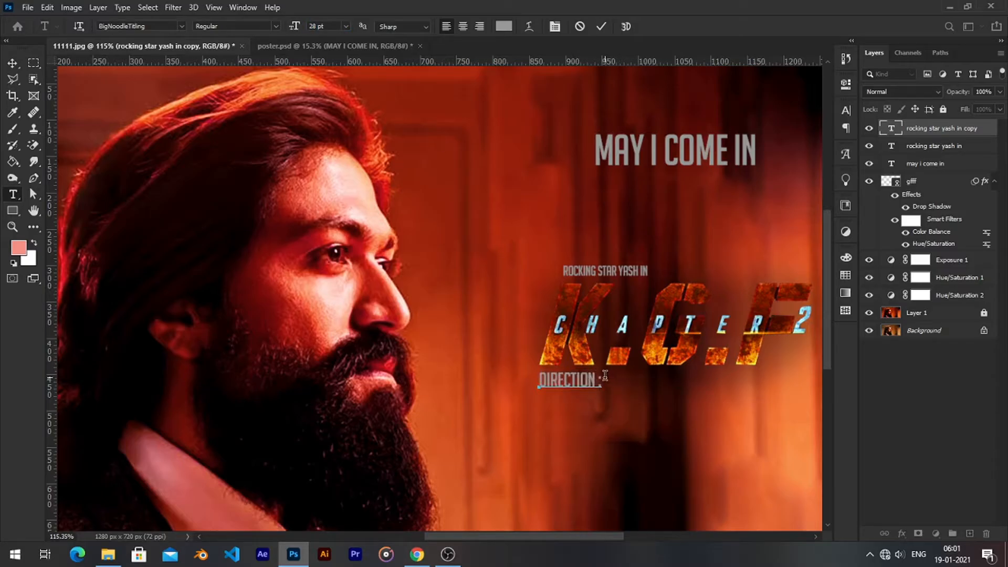
# - Append "prashant neel" to the "direction :" text and set just the name to 19 pt
pyautogui.write('PRASH')
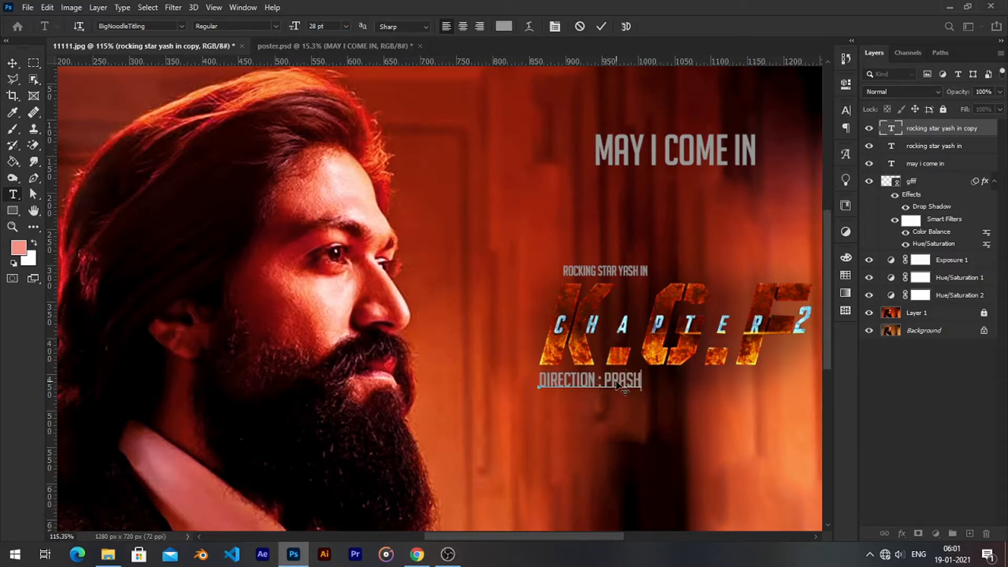
pyautogui.write('ANT NEE')
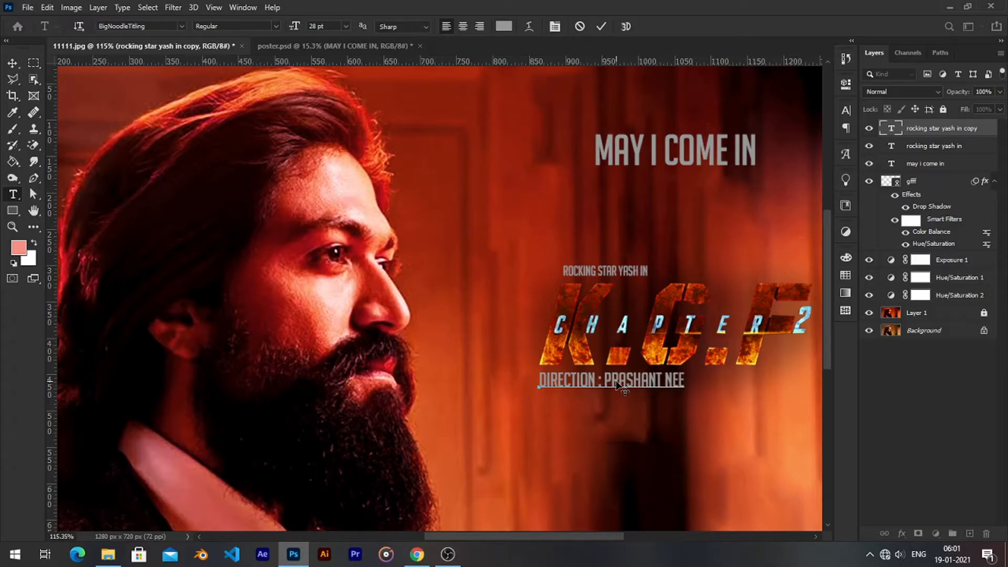
pyautogui.write('L')
pyautogui.hotkey('ctrl', 'shift', 'Left')
pyautogui.hotkey('ctrl', 'shift', 'Left')
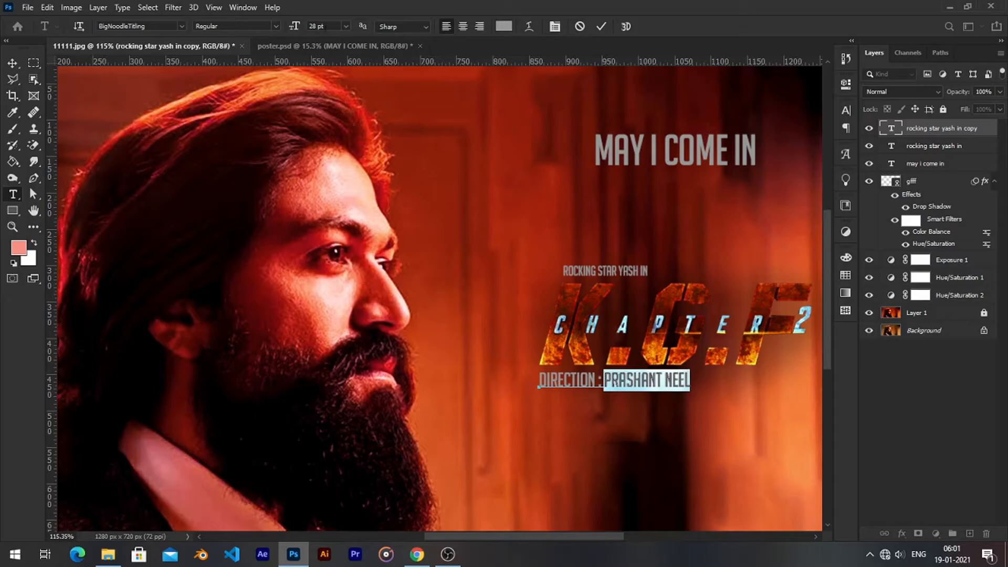
pyautogui.moveTo(294, 27); pyautogui.dragTo(198, 56)
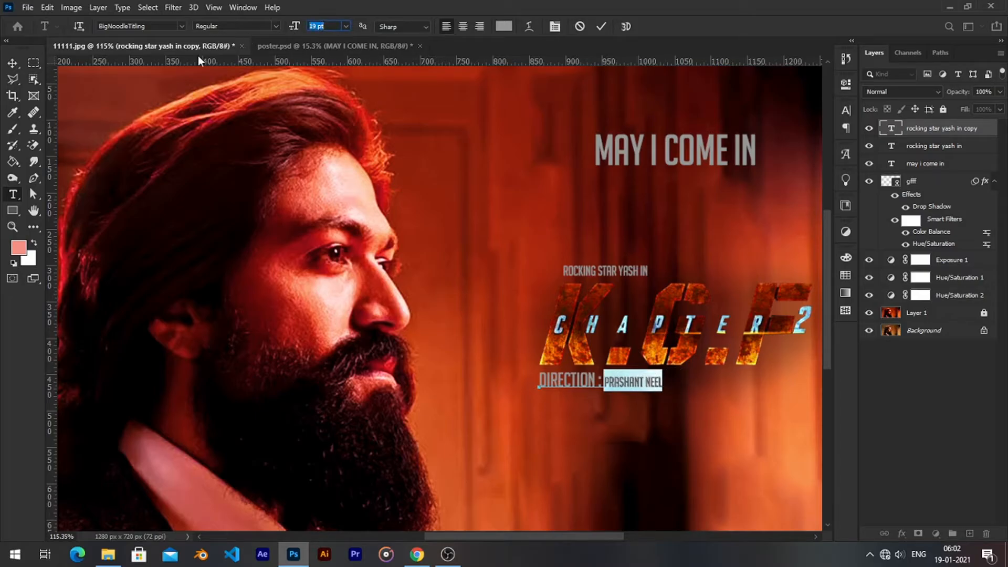
pyautogui.scroll(-1, 62, 49)
pyautogui.click(13, 63)
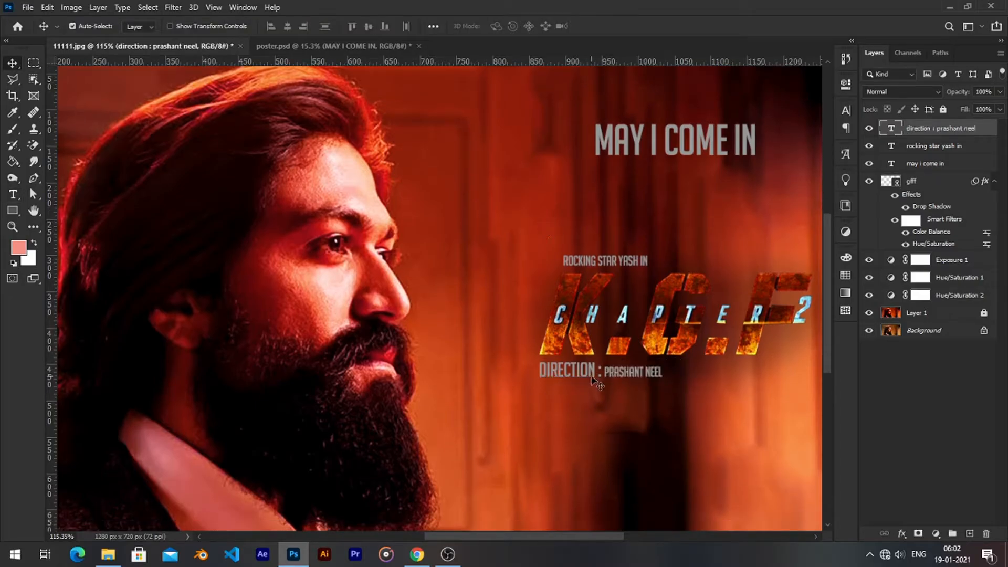
# - Try moving the direction credit slightly lower, and undo its edits back to the duplicated "rocking star yash in" text
pyautogui.moveTo(584, 376); pyautogui.dragTo(601, 378)
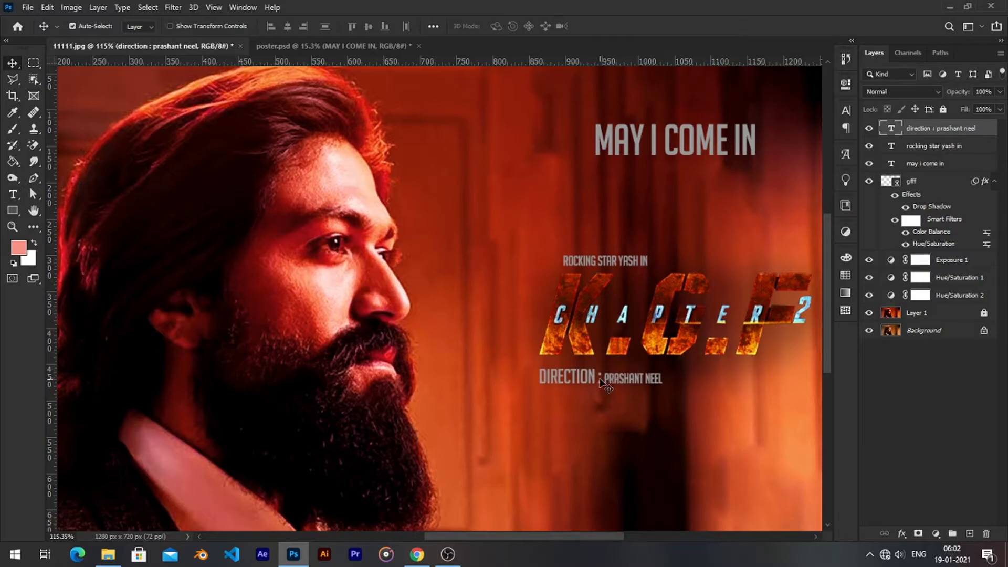
pyautogui.doubleClick(602, 382)
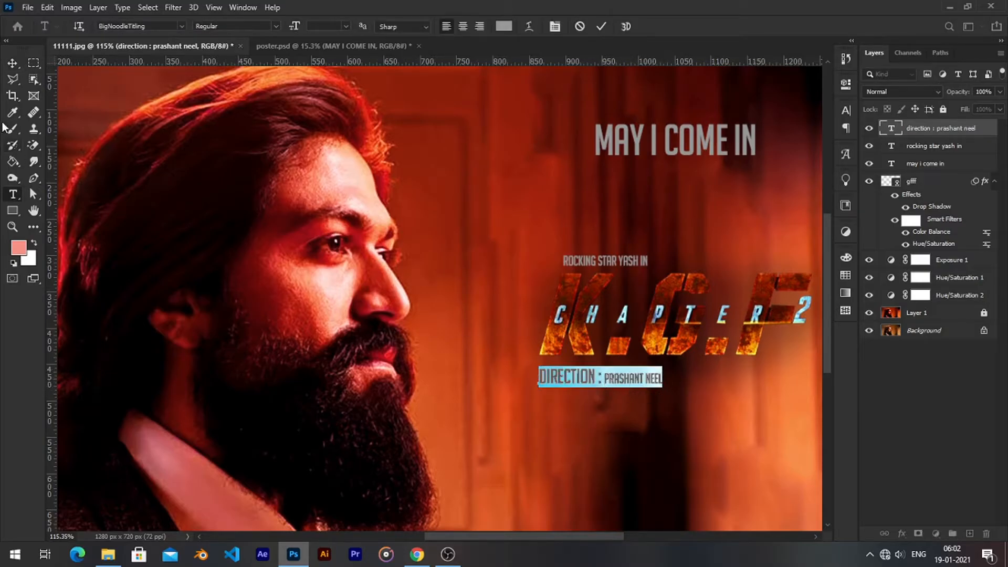
pyautogui.click(12, 63)
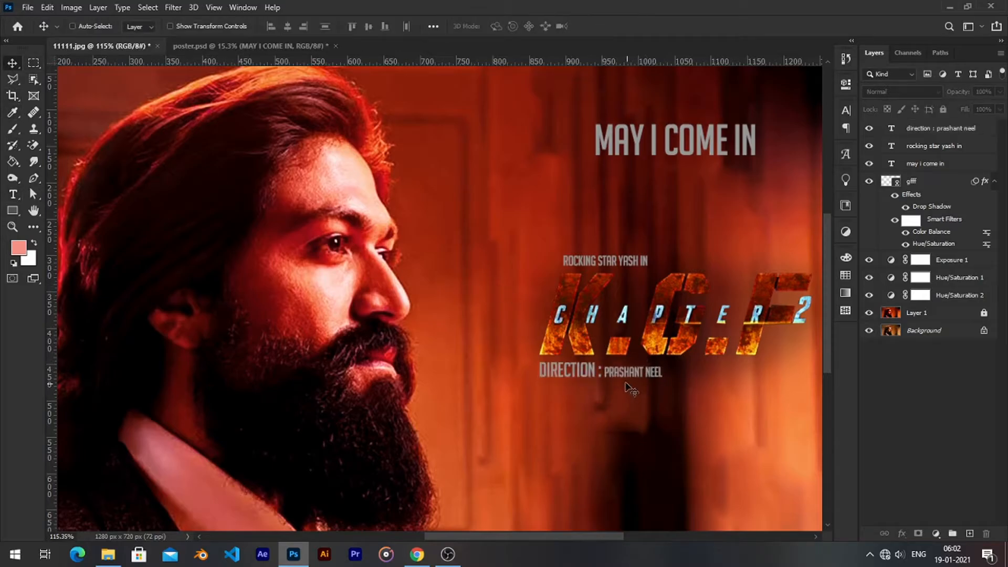
pyautogui.hotkey('ctrl', 'z')
pyautogui.hotkey('ctrl', 'z')
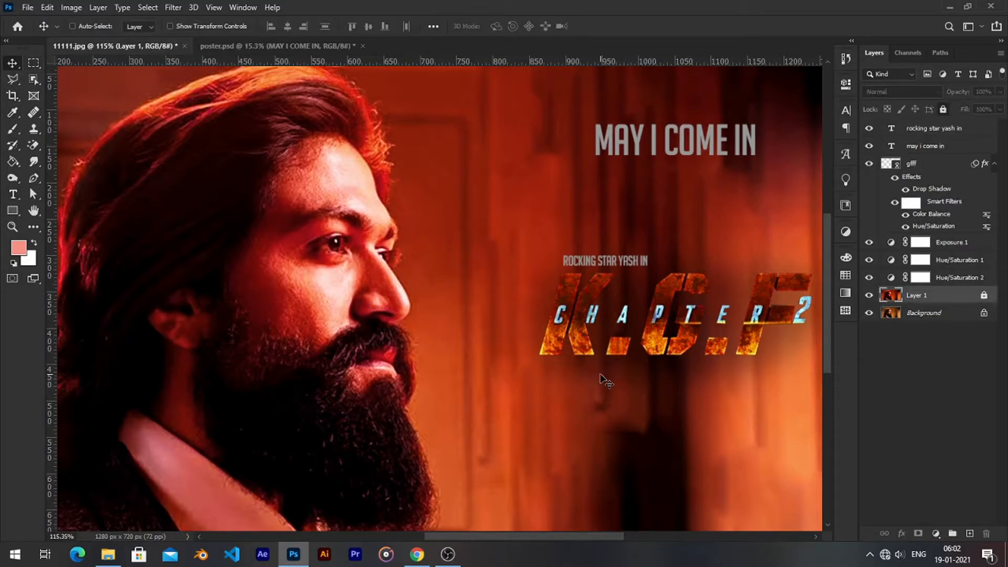
pyautogui.press('z')
pyautogui.hotkey('ctrl', 'shift', 'z')
pyautogui.hotkey('ctrl', 'shift', 'z')
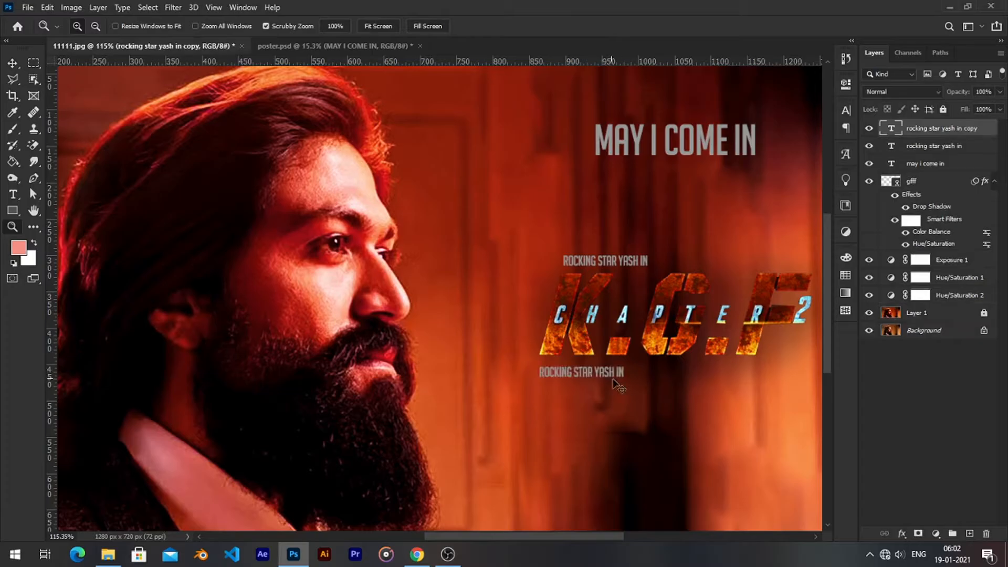
pyautogui.click(609, 374)
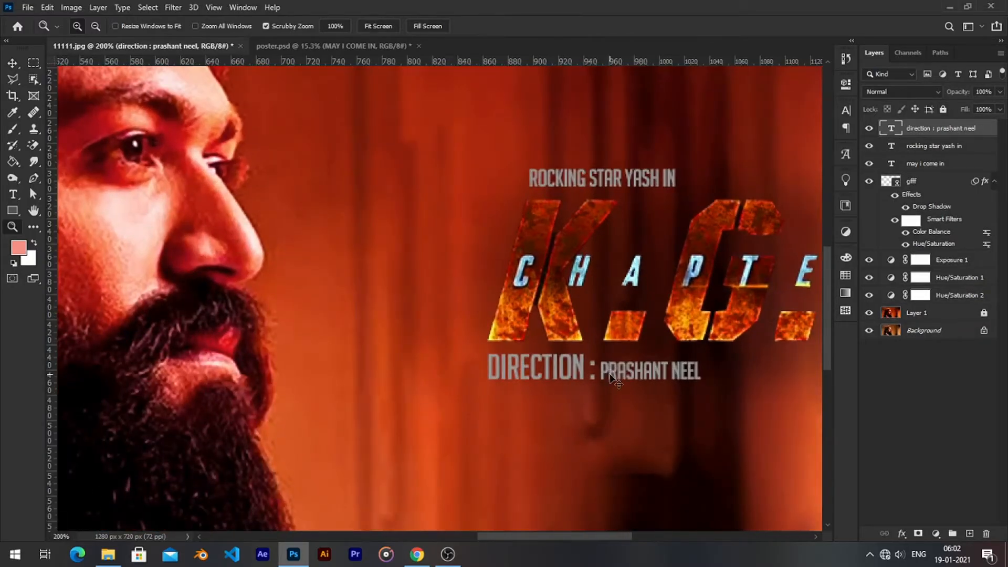
pyautogui.hotkey('ctrl', 'z')
# - Replace the text of the "rocking star yash in" copy below the title with "direction : prashant neel"
pyautogui.press('v')
pyautogui.doubleClick(609, 374)
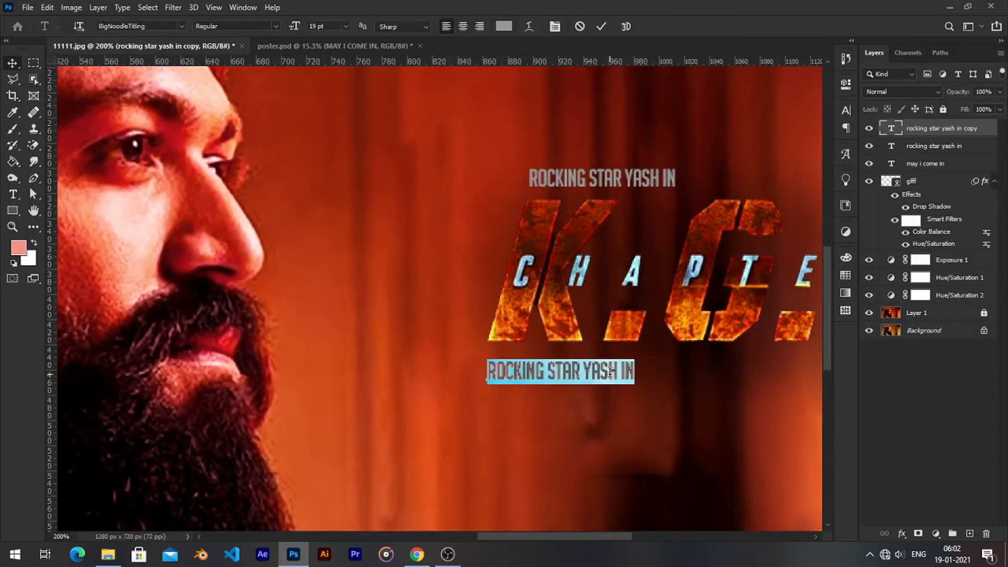
pyautogui.press('Left')
pyautogui.hotkey('ctrl', 'a')
pyautogui.write('DIRE')
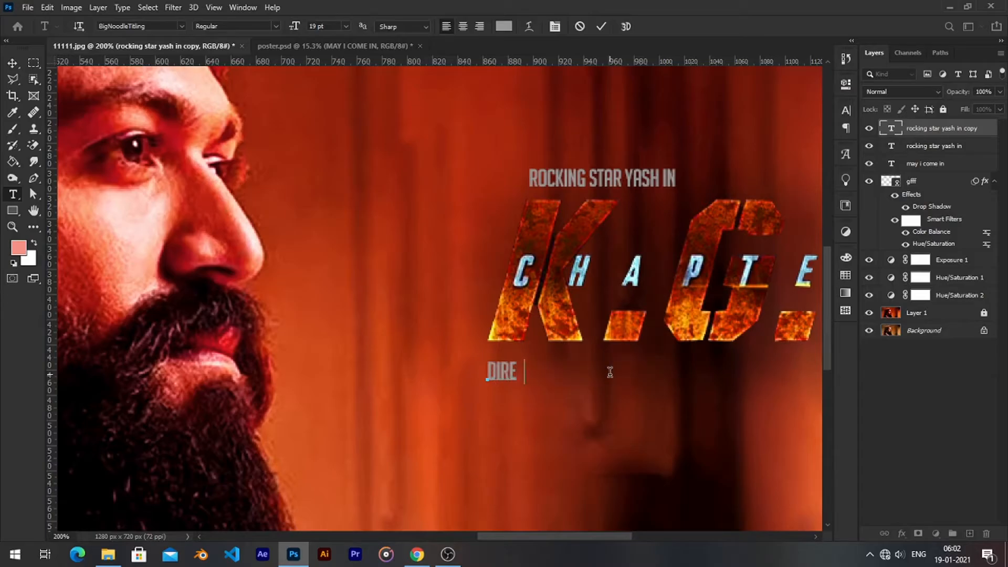
pyautogui.write('CTION')
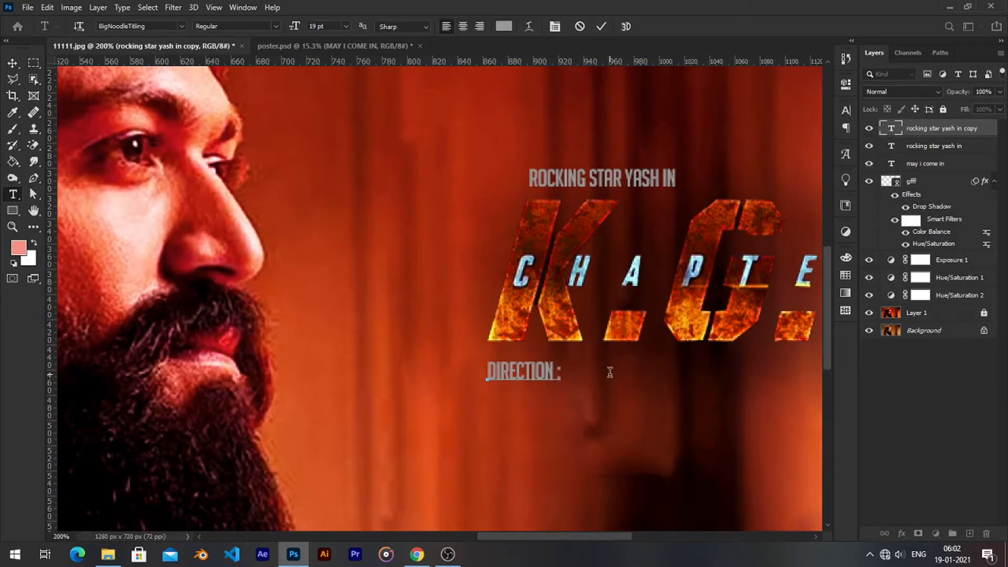
pyautogui.write(' : PRASHA')
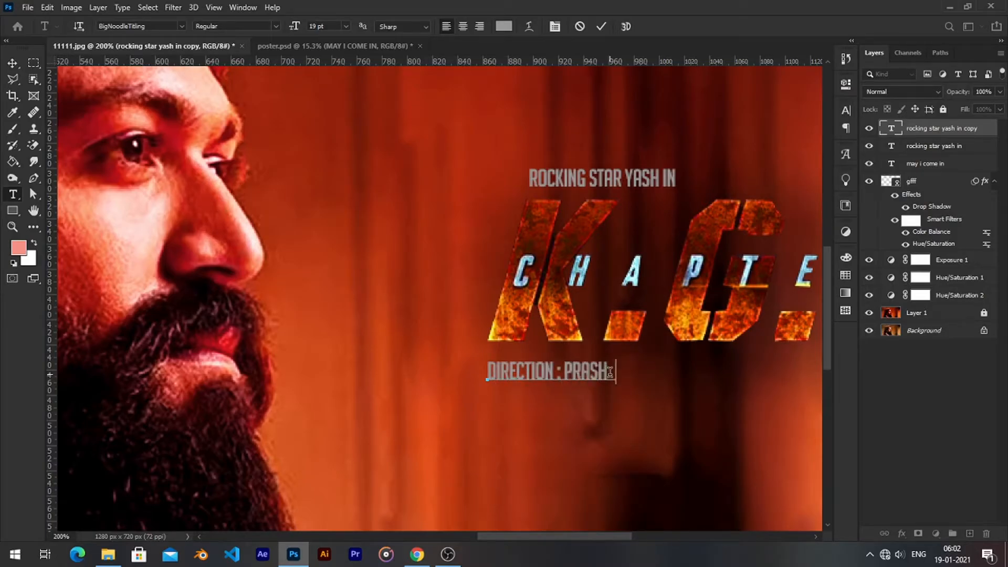
pyautogui.write('NT NEEL')
# - Set only the "direction :" part of the credit below the title to 32 pt
pyautogui.hotkey('ctrl', 'a')
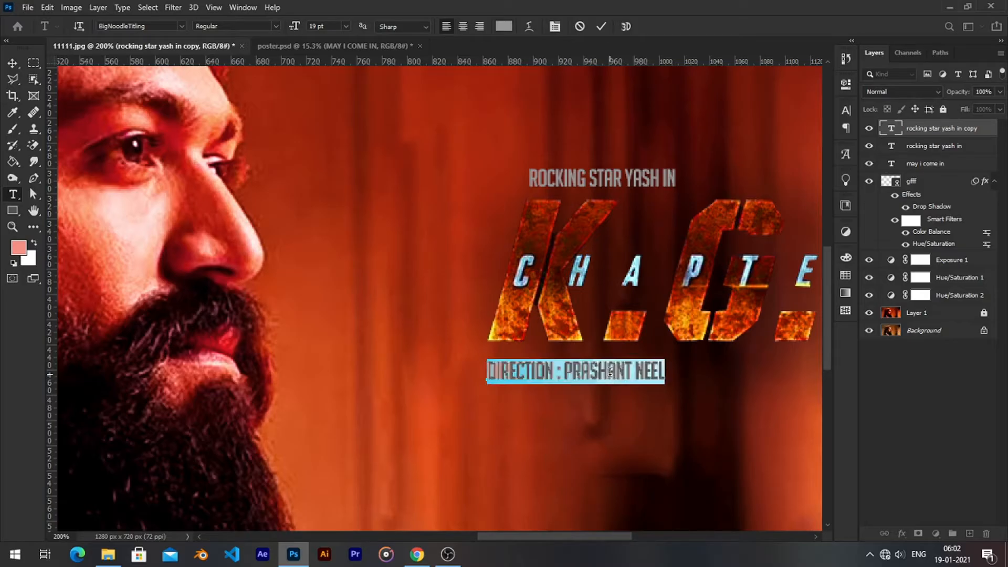
pyautogui.moveTo(557, 373); pyautogui.dragTo(500, 360)
pyautogui.moveTo(562, 372); pyautogui.dragTo(469, 371)
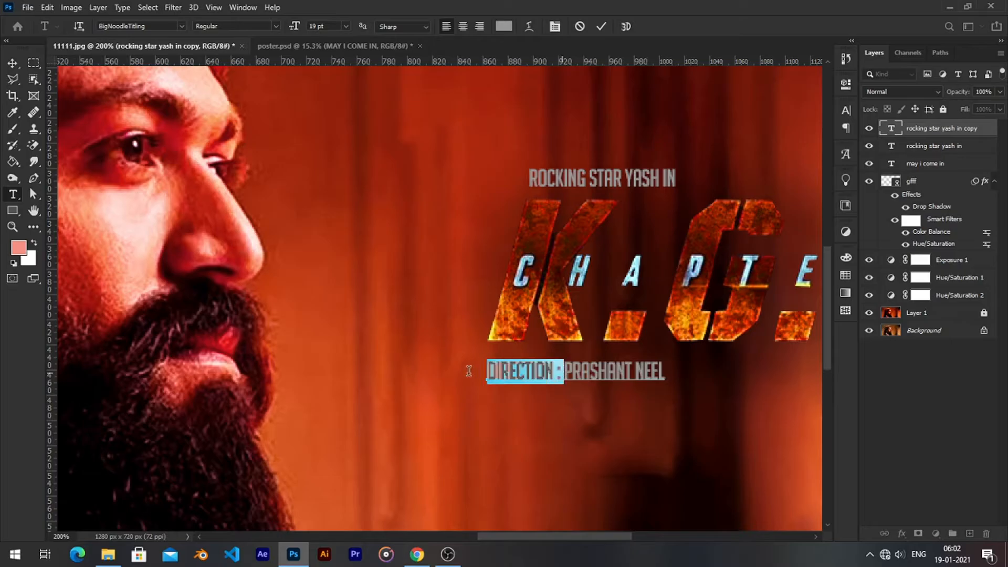
pyautogui.moveTo(337, 26); pyautogui.dragTo(331, 27)
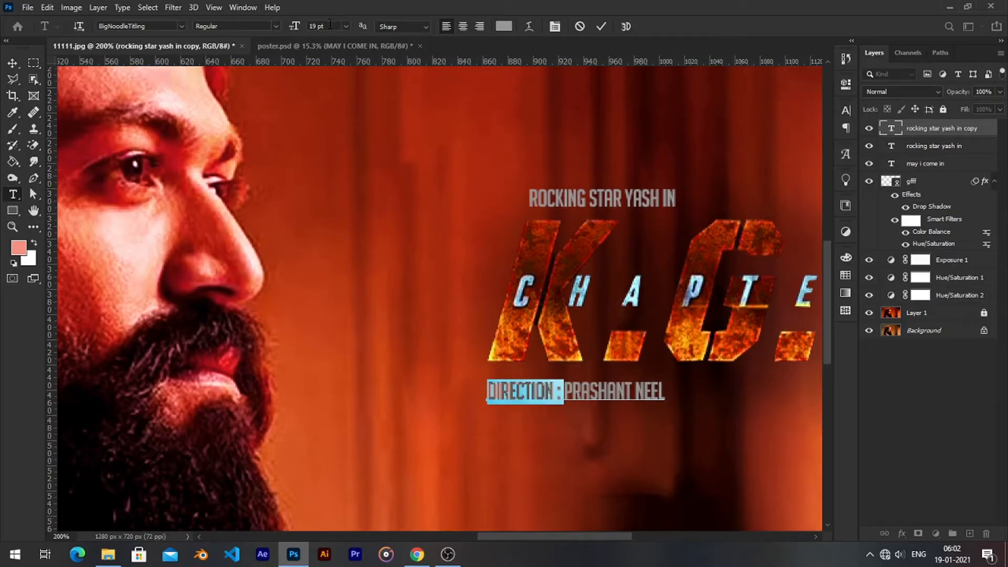
pyautogui.scroll(13, 329, 24)
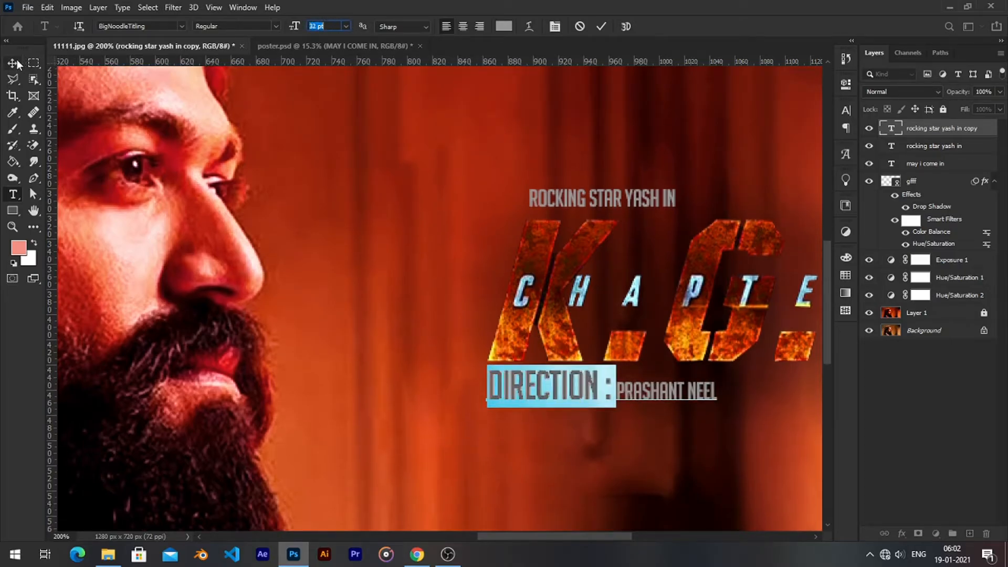
pyautogui.click(15, 63)
# - Duplicate the direction credit to its right below the title and change the copy's word "direction" to "producer"
pyautogui.scroll(-3, 476, 236)
pyautogui.moveTo(526, 330); pyautogui.dragTo(676, 333)
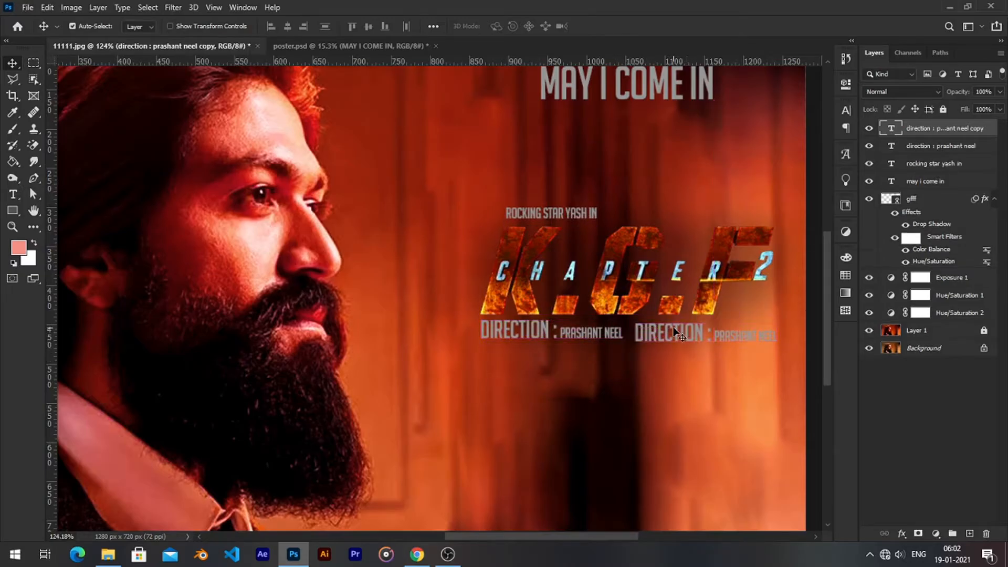
pyautogui.doubleClick(701, 326)
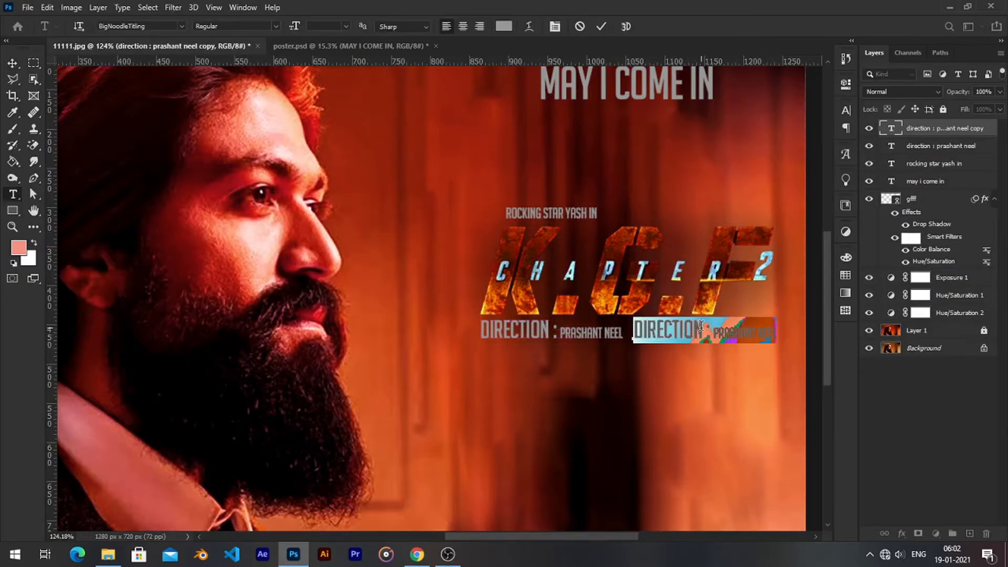
pyautogui.click(701, 330)
pyautogui.doubleClick(695, 330)
pyautogui.click(692, 329)
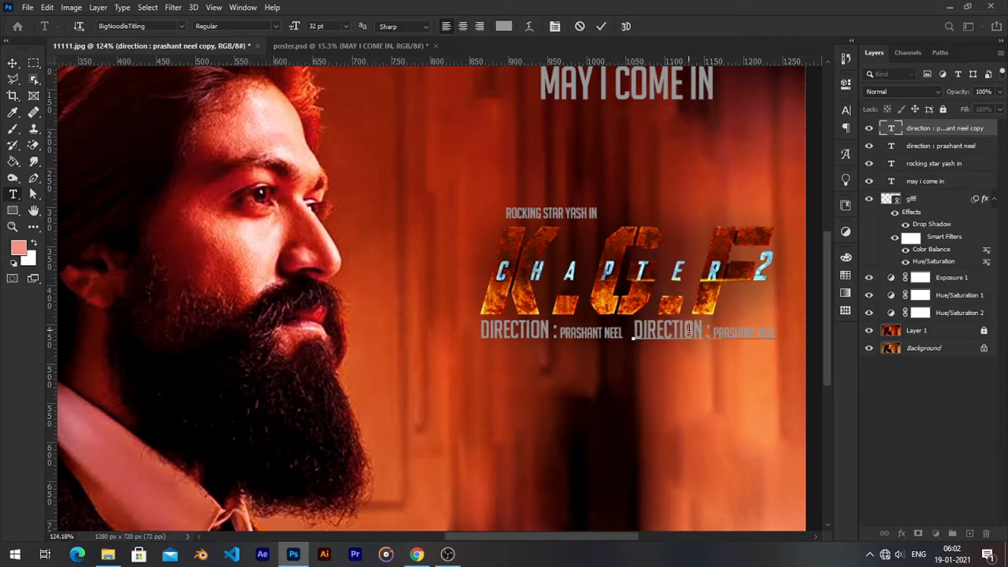
pyautogui.doubleClick(689, 328)
pyautogui.write('PRO')
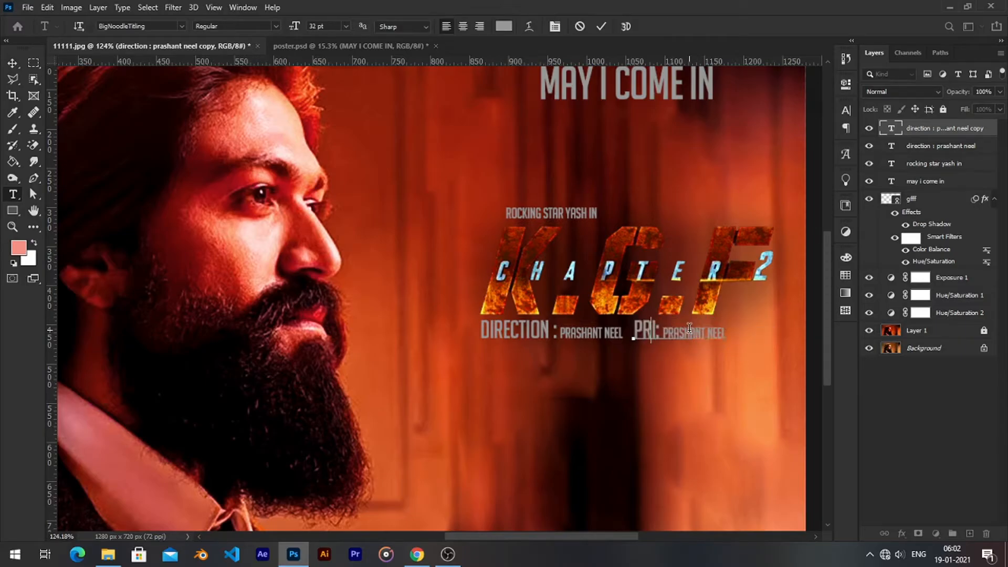
pyautogui.write('DUCER')
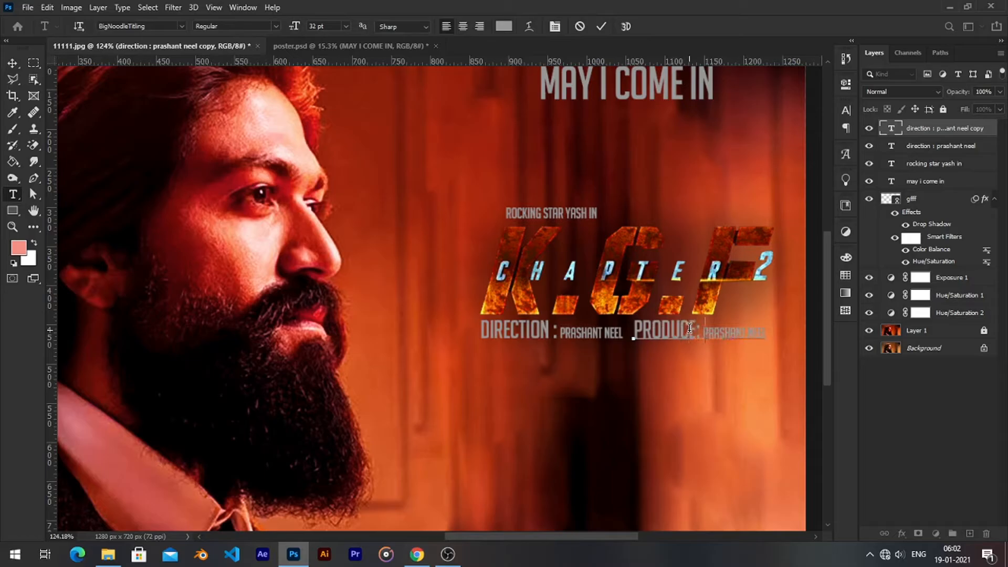
# - Switch to poster.psd and copy the name "VIJAY KIRAGANDUR" from its "PRODUCED :" credit text
pyautogui.click(326, 46)
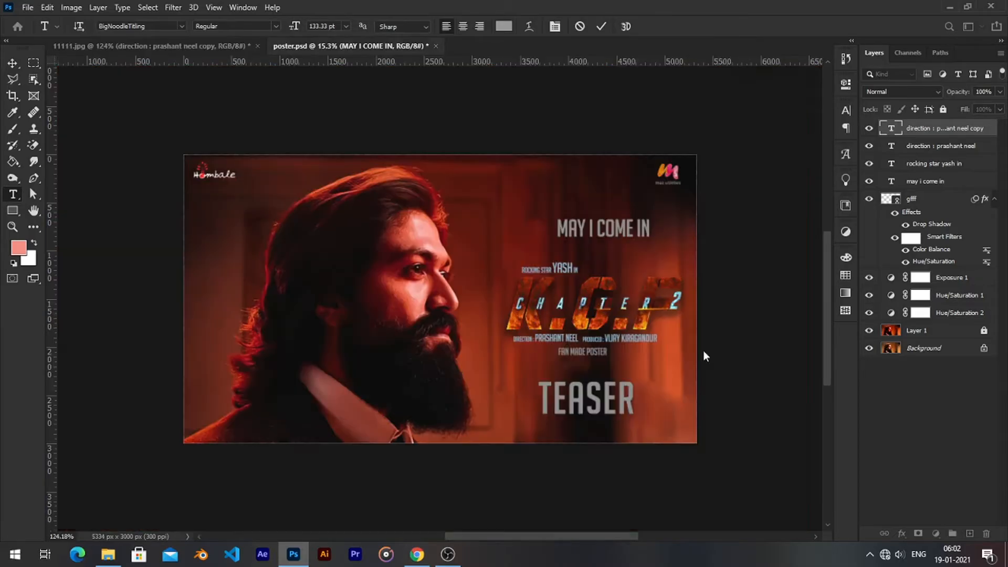
pyautogui.press('v')
pyautogui.scroll(2, 640, 349)
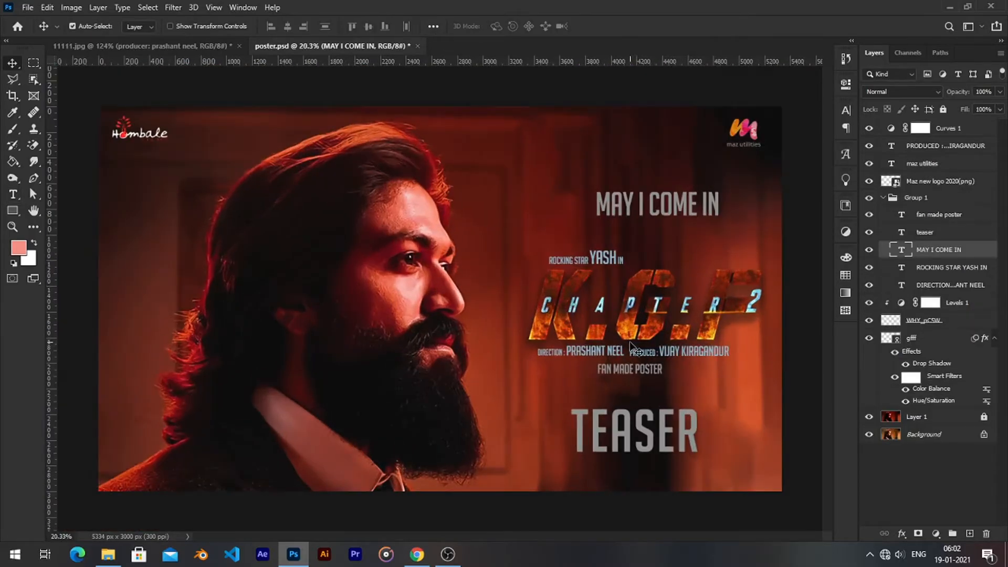
pyautogui.doubleClick(697, 349)
pyautogui.click(671, 351)
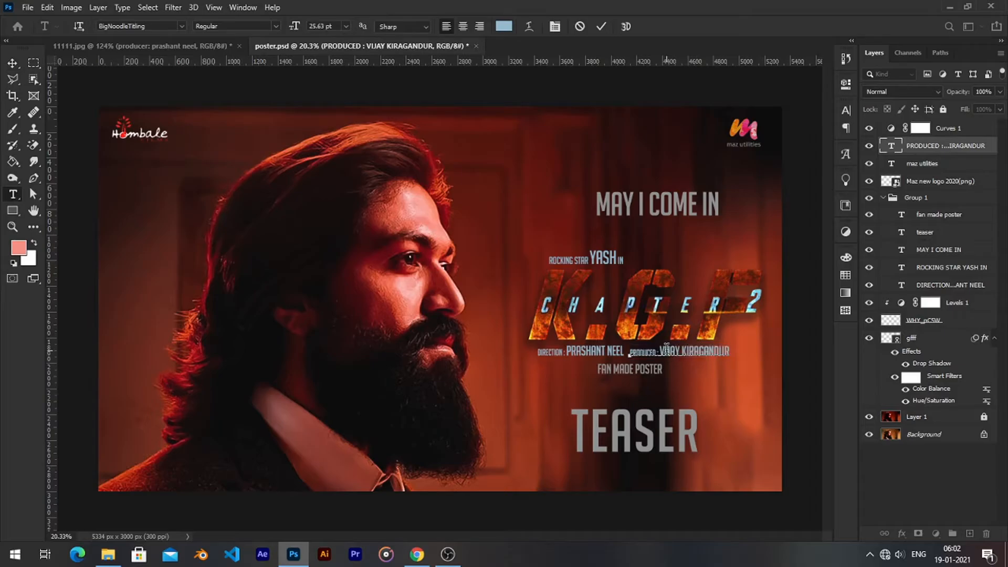
pyautogui.moveTo(662, 351); pyautogui.dragTo(730, 351)
pyautogui.hotkey('ctrl', 'c')
# - In 11111.jpg, replace "prashant neel" in the producer credit with the copied name "VIJAY KIRAGANDUR"
pyautogui.click(215, 46)
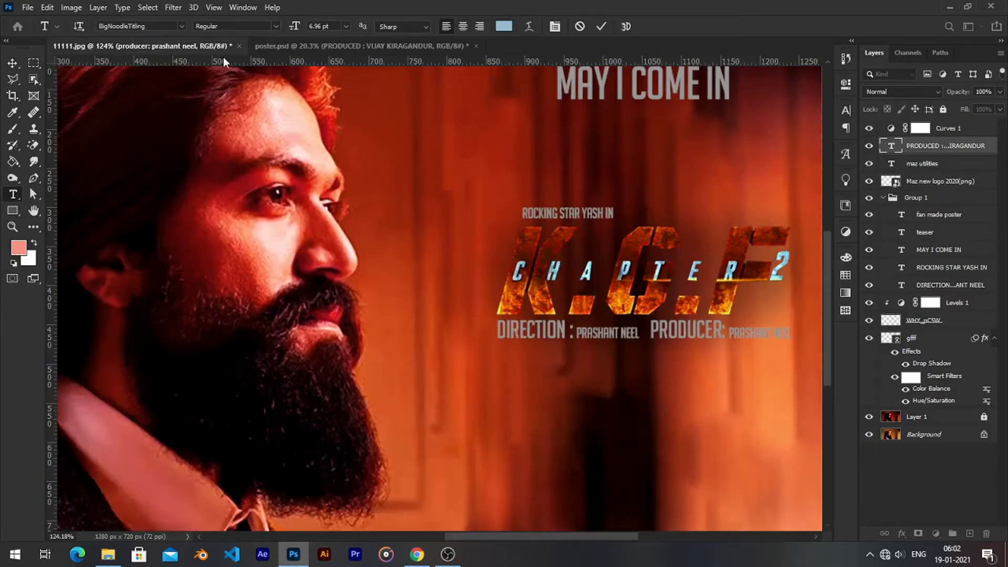
pyautogui.moveTo(790, 331); pyautogui.dragTo(737, 331)
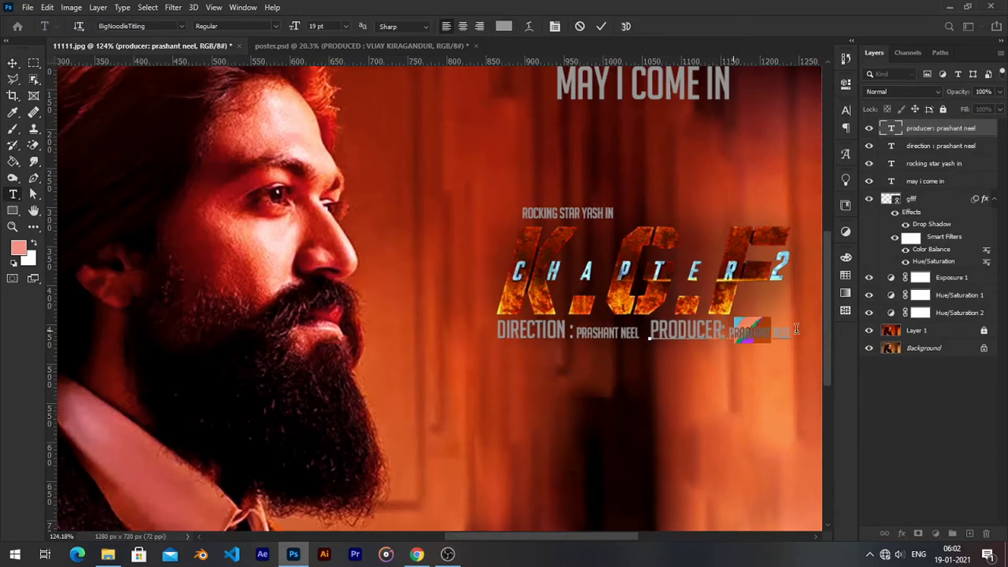
pyautogui.write('p')
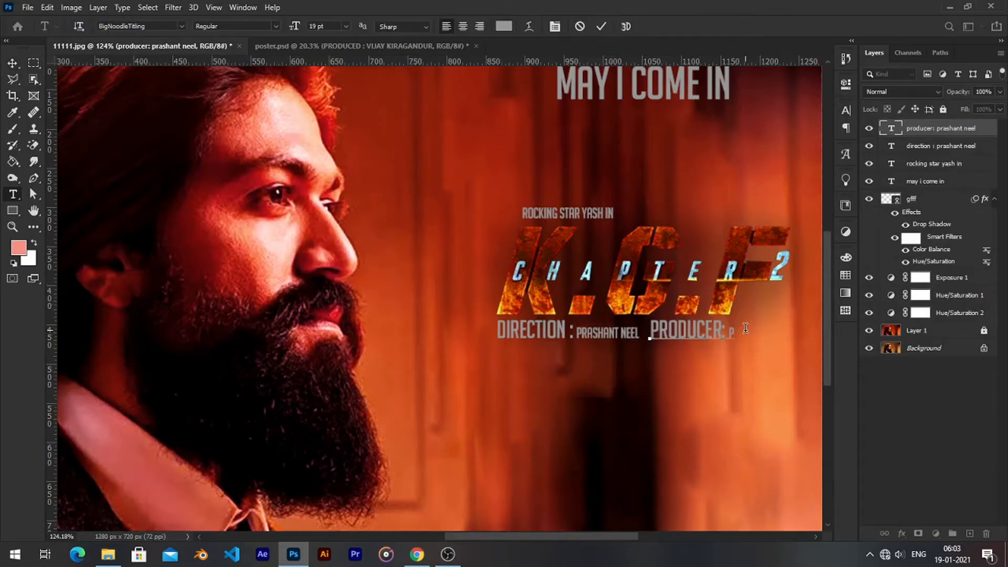
pyautogui.hotkey('ctrl', 'v')
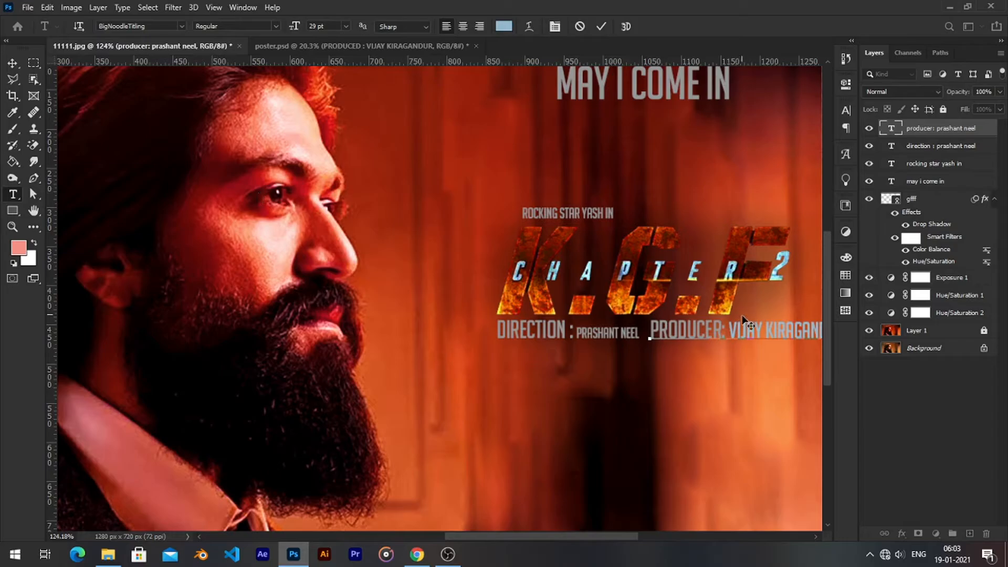
pyautogui.hotkey('ctrl', 'a')
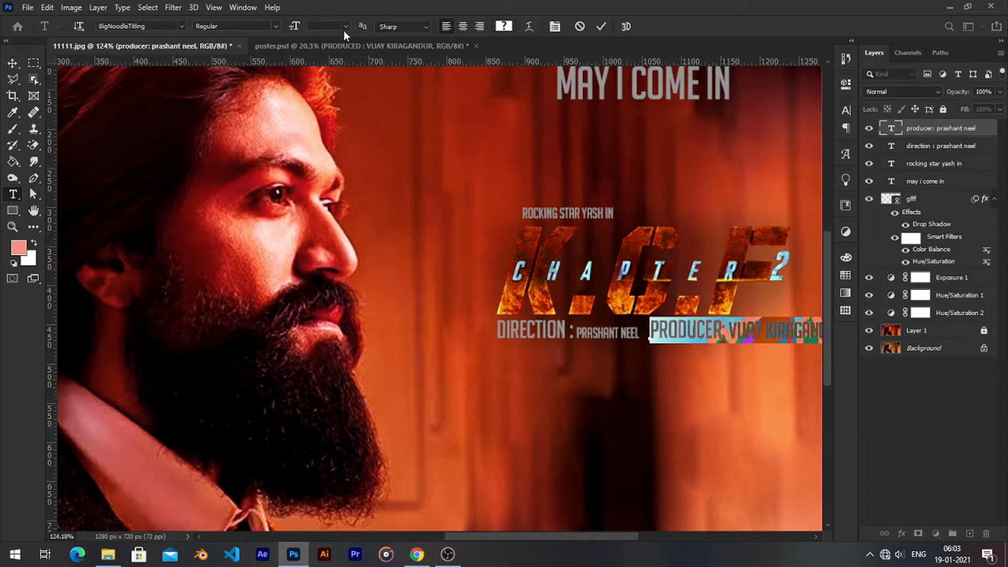
pyautogui.click(14, 63)
pyautogui.hotkey('ctrl', '0')
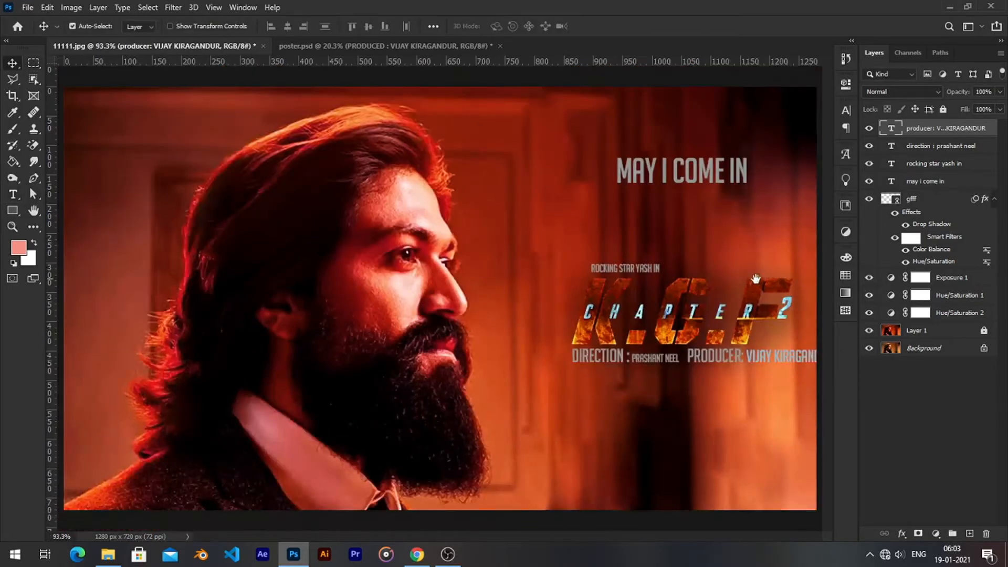
# - Set only the producer's name in the producer credit to 19 pt, matching the name size in the direction credit
pyautogui.doubleClick(745, 355)
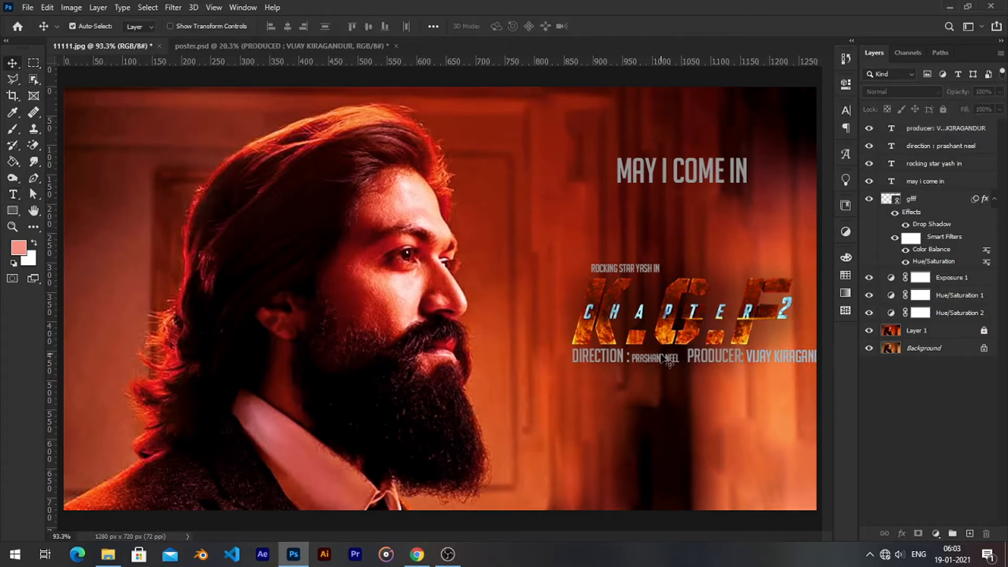
pyautogui.click(640, 356)
pyautogui.moveTo(640, 356); pyautogui.dragTo(680, 357)
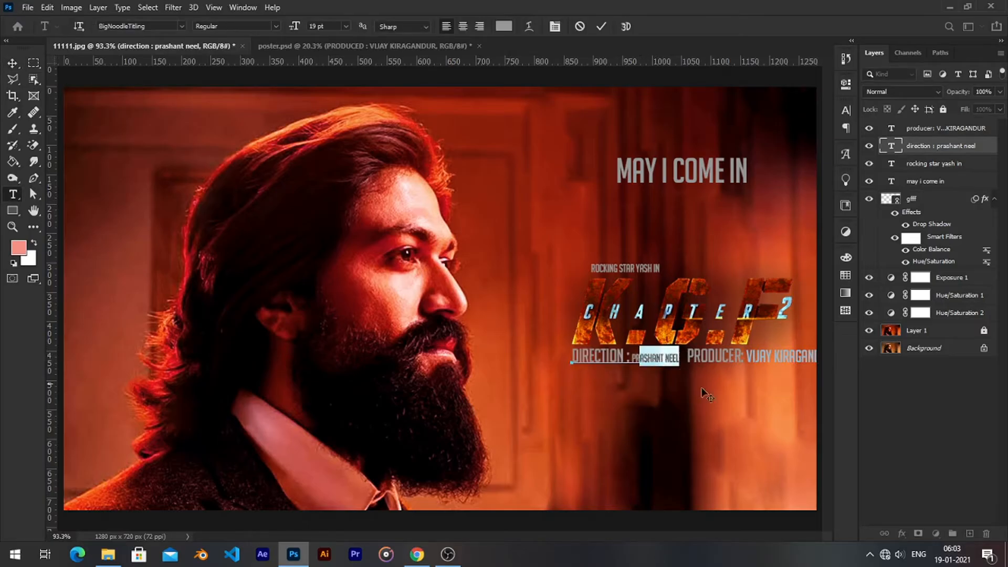
pyautogui.click(12, 63)
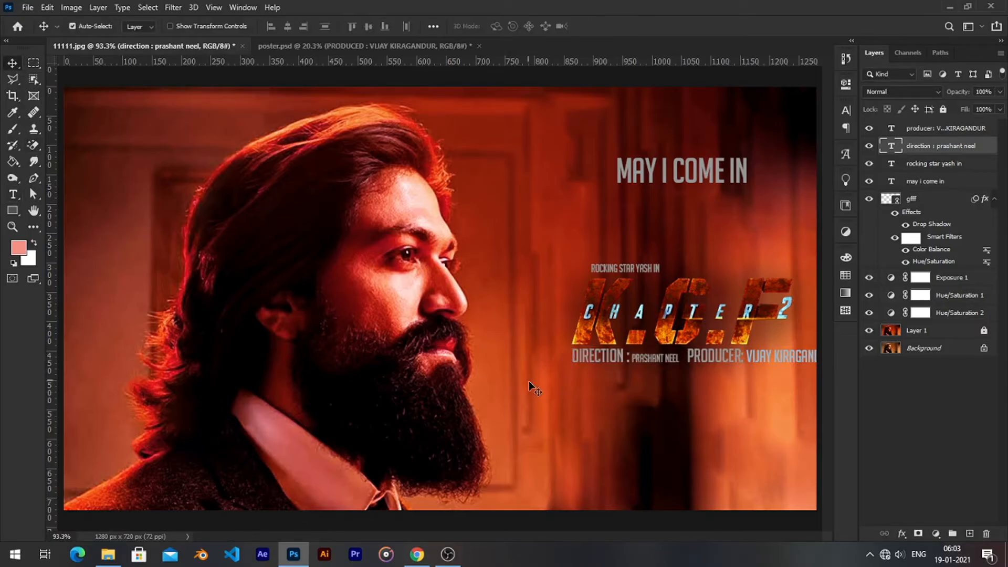
pyautogui.doubleClick(754, 360)
pyautogui.moveTo(746, 357); pyautogui.dragTo(849, 360)
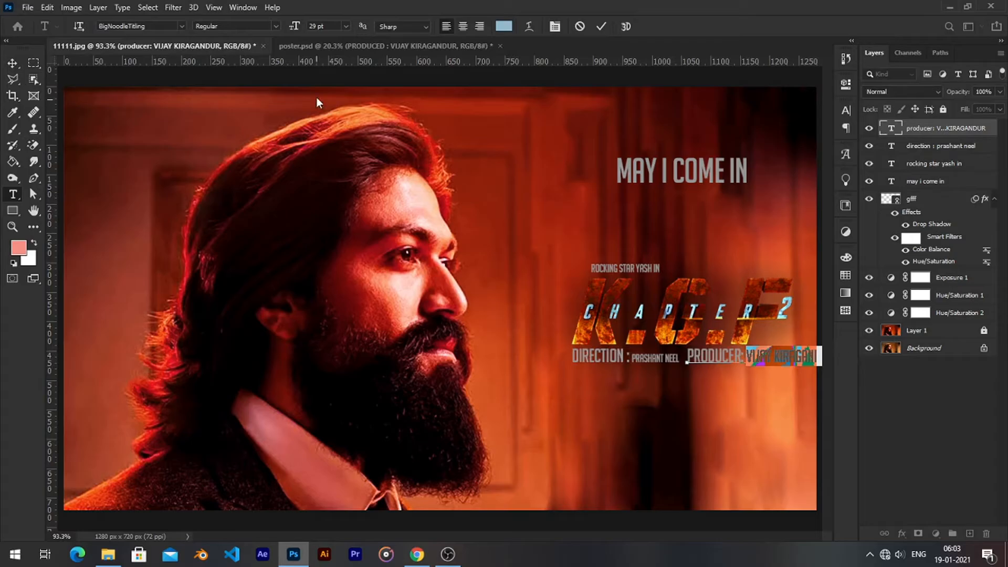
pyautogui.click(326, 23)
pyautogui.write('19')
pyautogui.press('Return')
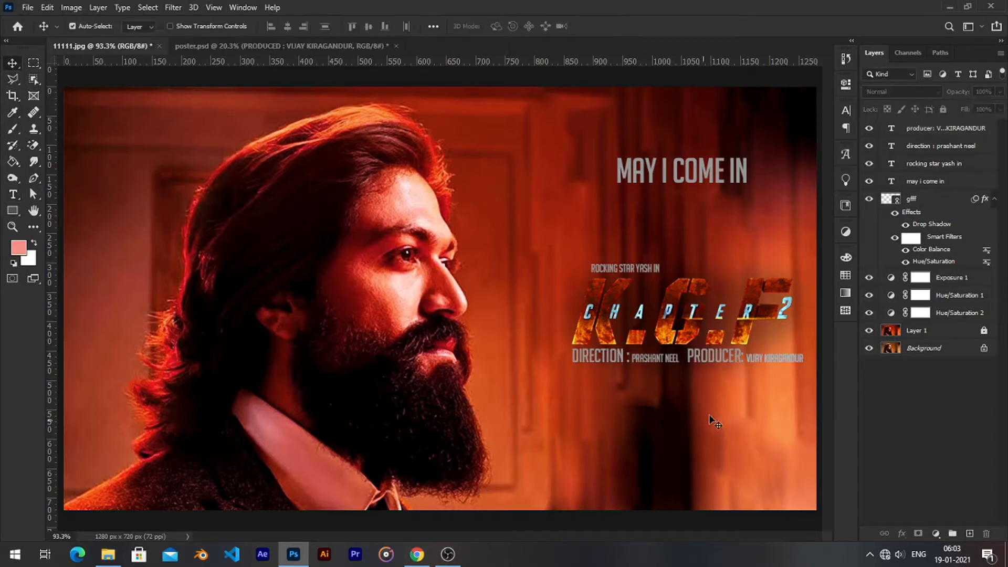
# - Set only the "producer:" label of the producer credit to 28 pt
pyautogui.hotkey('ctrl', 'a')
pyautogui.click(720, 357)
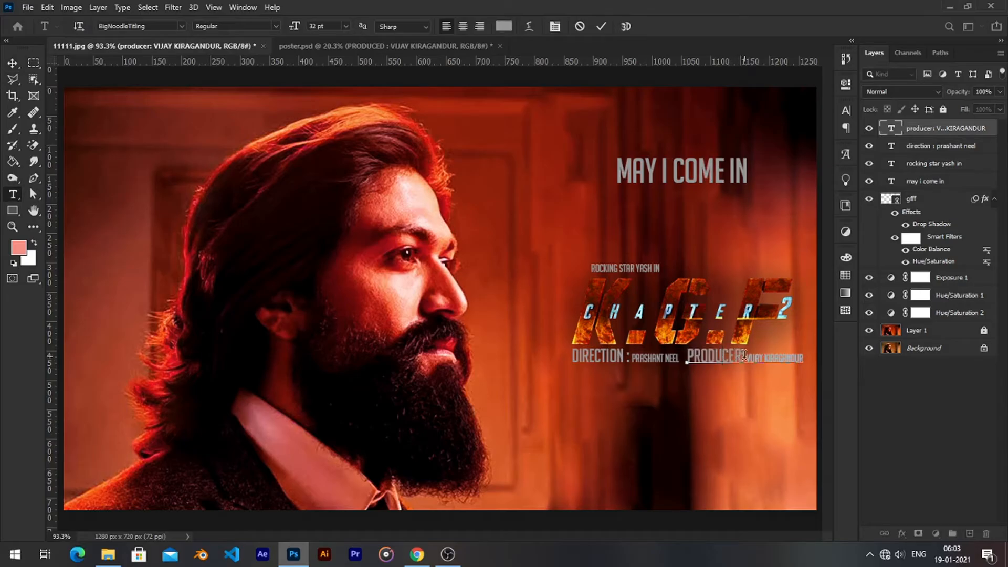
pyautogui.moveTo(744, 356); pyautogui.dragTo(677, 356)
pyautogui.click(324, 26)
pyautogui.press('Down')
pyautogui.press('Down')
pyautogui.press('Down')
pyautogui.press('Down')
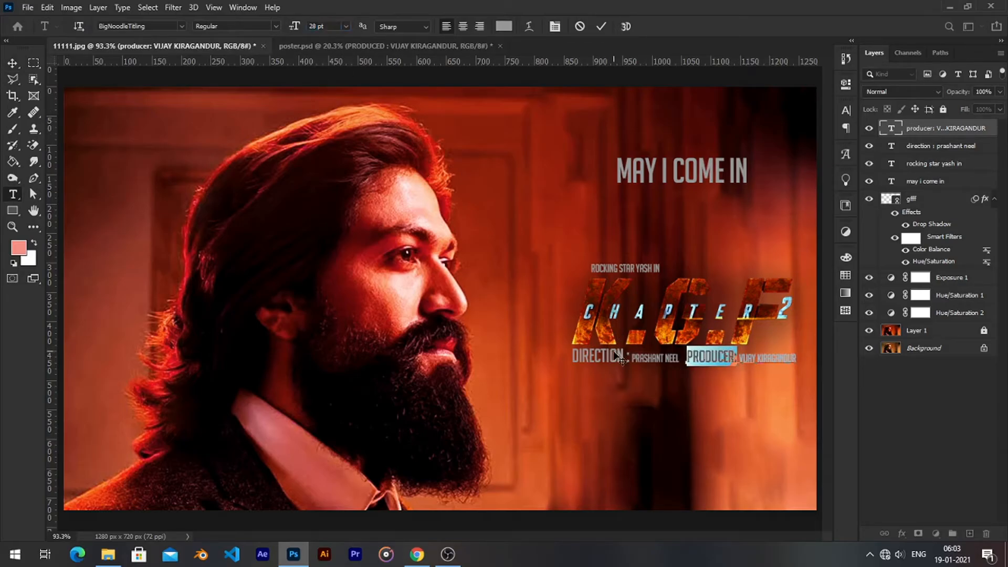
pyautogui.click(12, 62)
# - Reduce the font size of only the "direction :" label in the direction credit to match the producer label
pyautogui.click(604, 356)
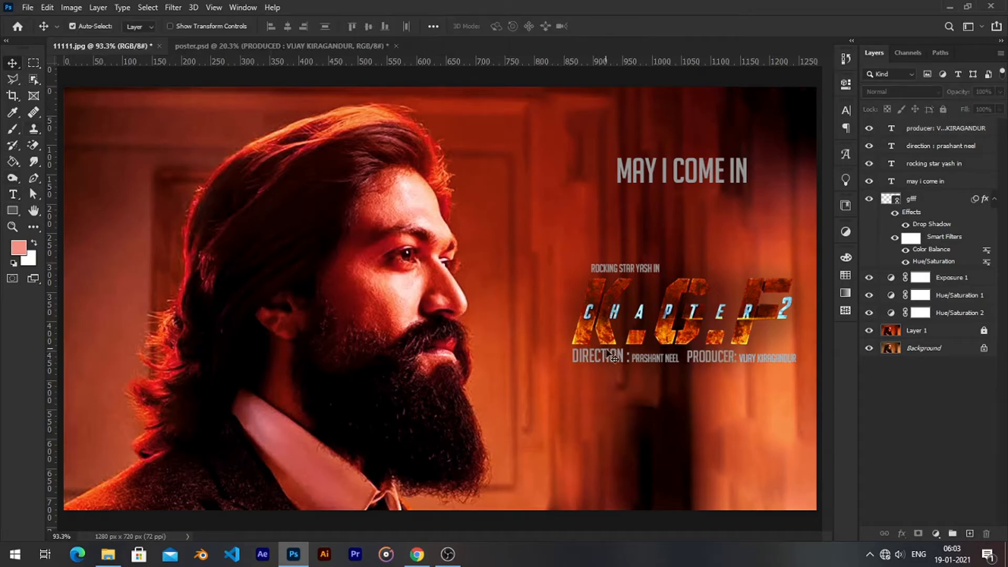
pyautogui.doubleClick(609, 356)
pyautogui.click(627, 356)
pyautogui.moveTo(627, 356); pyautogui.dragTo(564, 352)
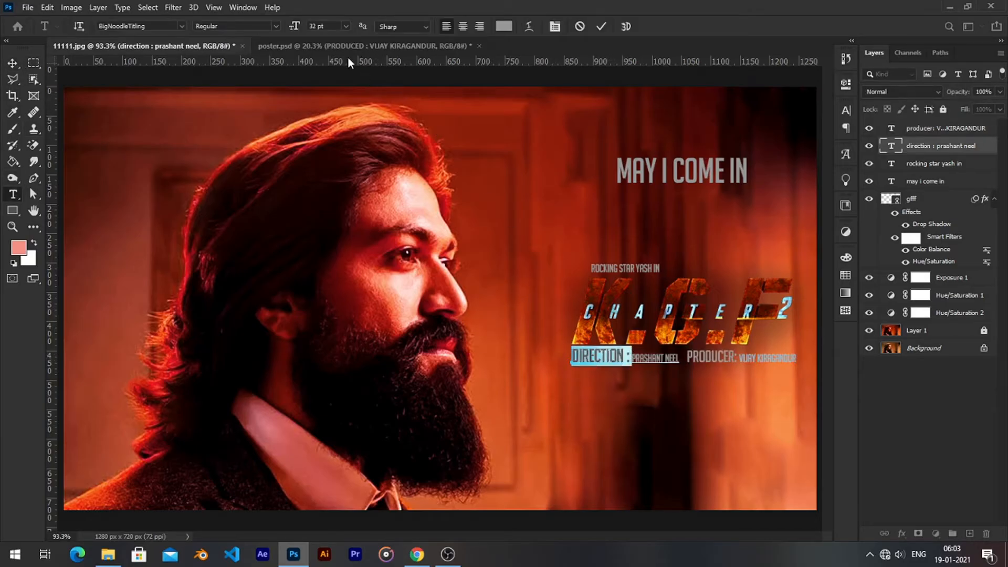
pyautogui.click(323, 27)
pyautogui.press('Return')
pyautogui.click(12, 62)
# - Nudge the producer credit slightly left, closer to the direction credit below the title
pyautogui.click(714, 363)
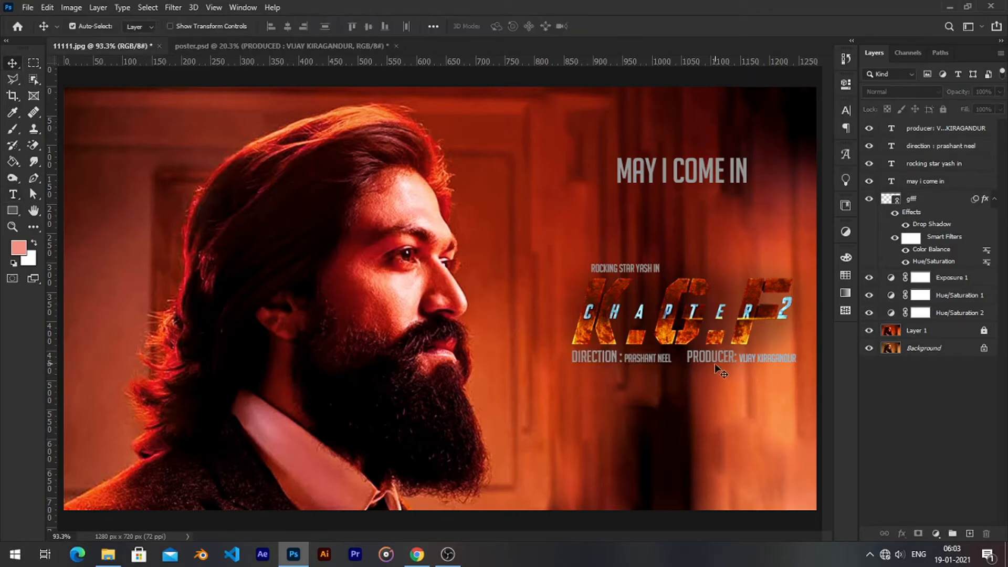
pyautogui.press('Left')
pyautogui.press('Left')
pyautogui.press('Left')
pyautogui.press('Left')
pyautogui.press('Left')
pyautogui.press('Left')
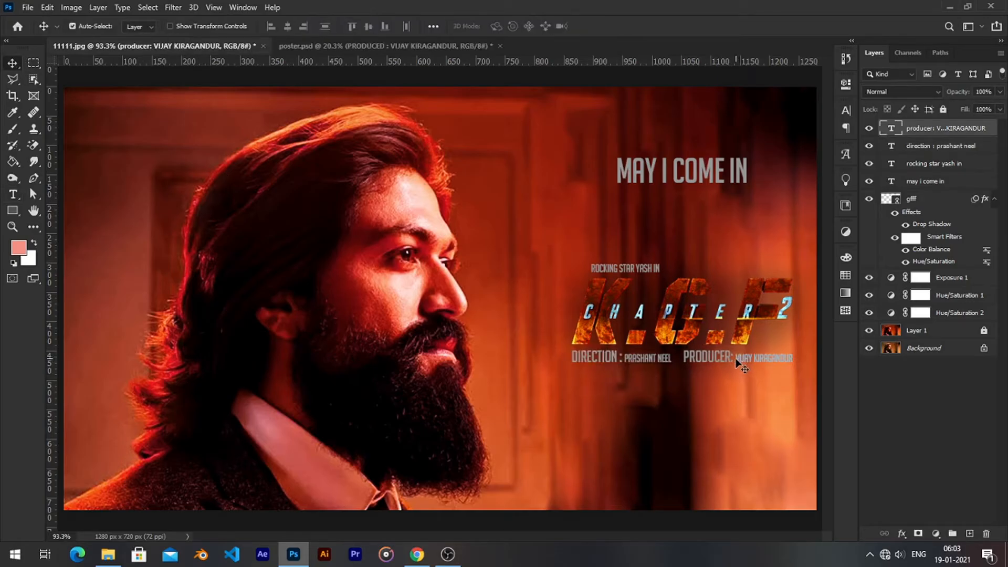
# - After checking the layout in poster.psd, duplicate the "MAY I COME IN" tagline below the credits in 11111.jpg and change the copy to "FAN MADE POSTER"
pyautogui.hotkey('ctrl', 'Tab')
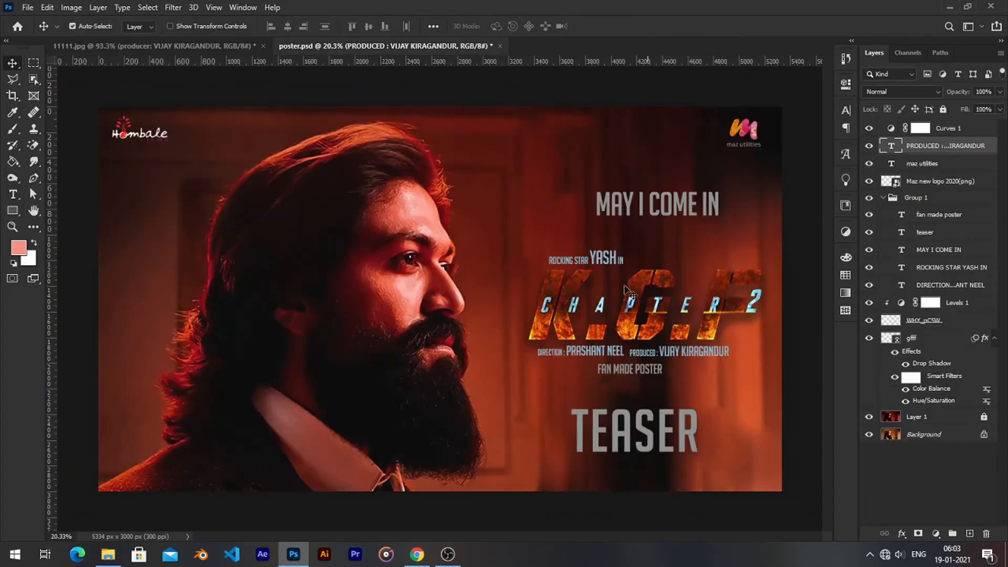
pyautogui.click(135, 51)
pyautogui.moveTo(715, 171); pyautogui.dragTo(707, 407)
pyautogui.doubleClick(707, 406)
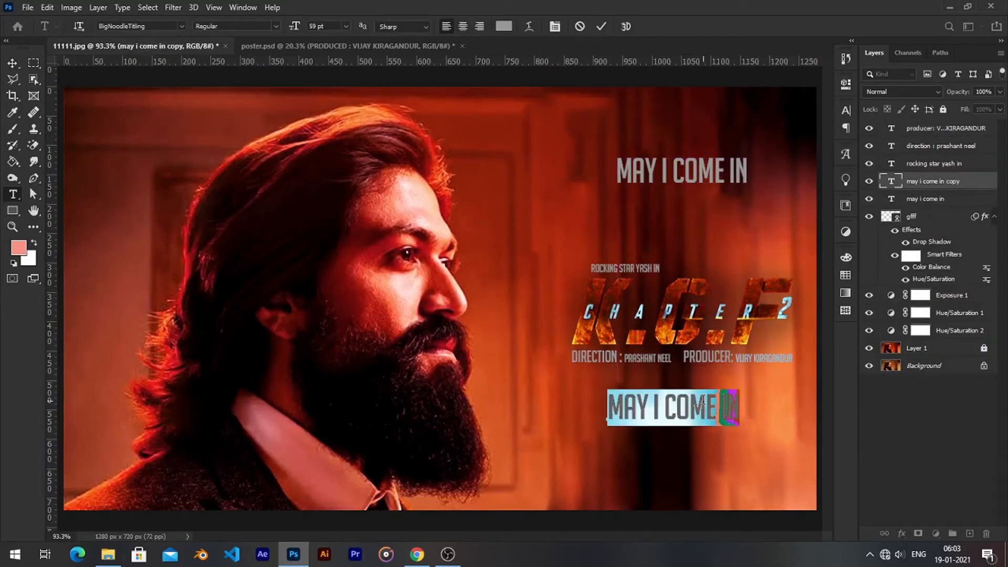
pyautogui.write('FAN MADE')
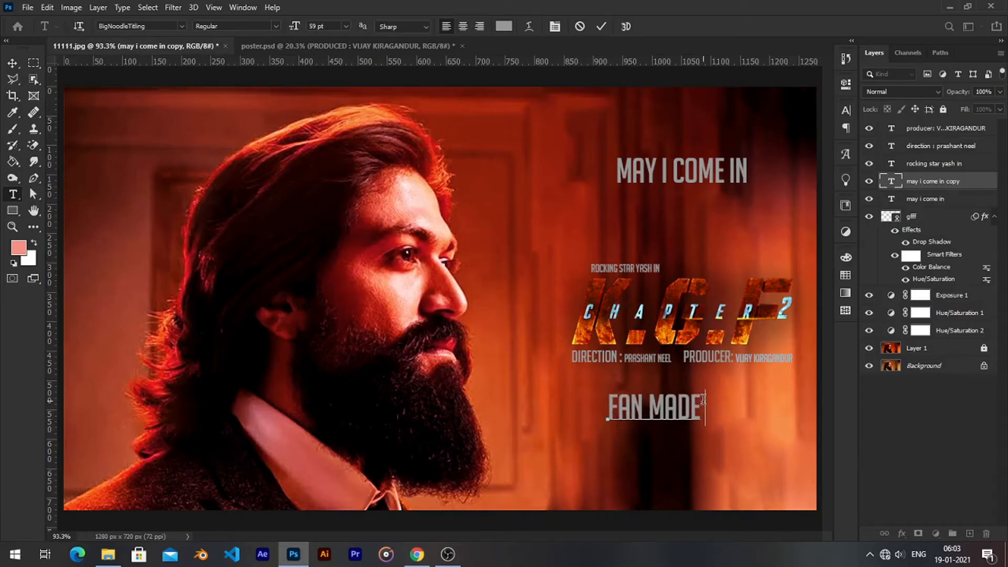
pyautogui.write(' TEASER')
pyautogui.press('ctrl')
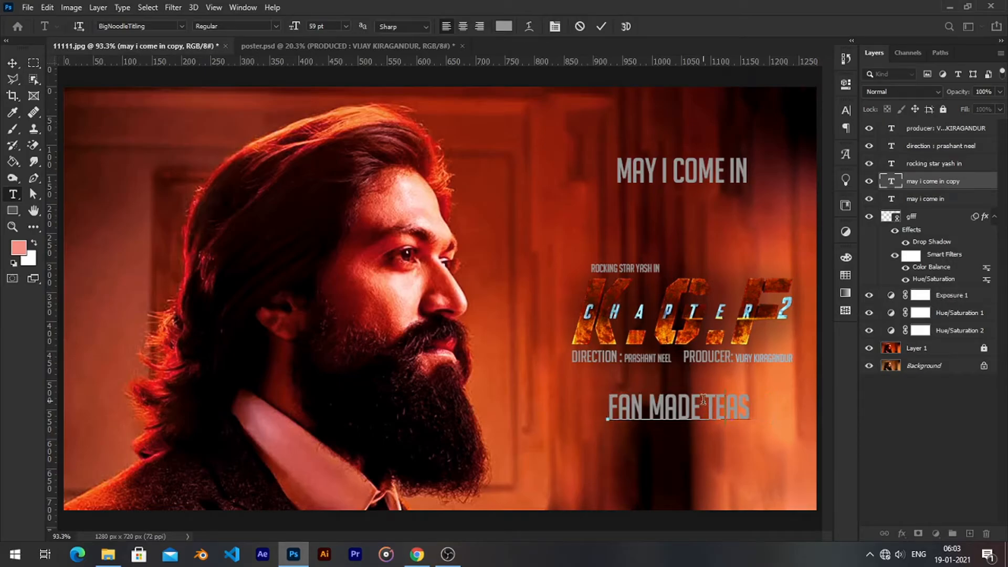
pyautogui.press('BackSpace')
pyautogui.press('BackSpace')
pyautogui.press('BackSpace')
pyautogui.press('BackSpace')
pyautogui.write('POSTER')
pyautogui.click(14, 63)
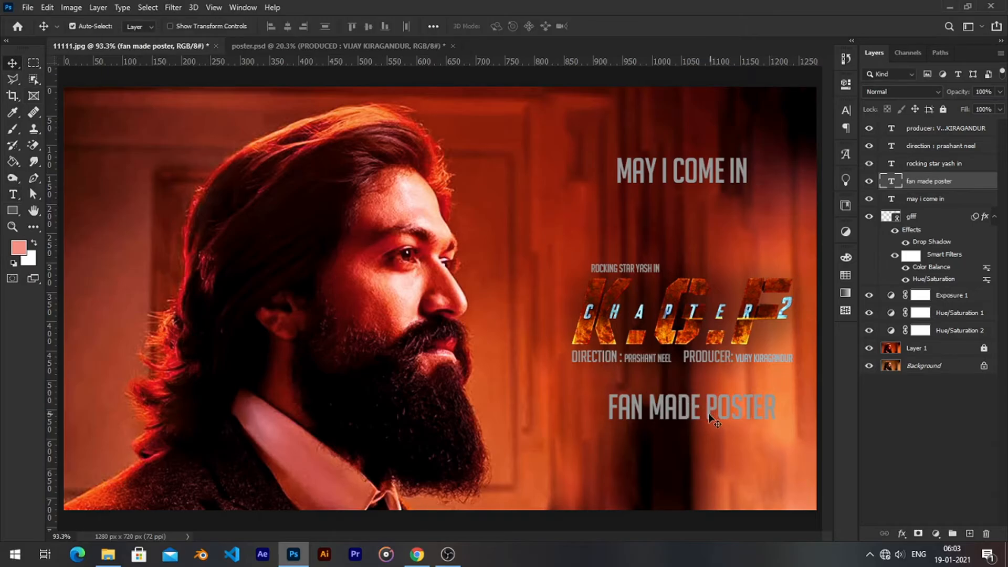
# - Shift the "FAN MADE POSTER" line slightly down and left and set its font size to 47 pt
pyautogui.moveTo(708, 413); pyautogui.dragTo(702, 421)
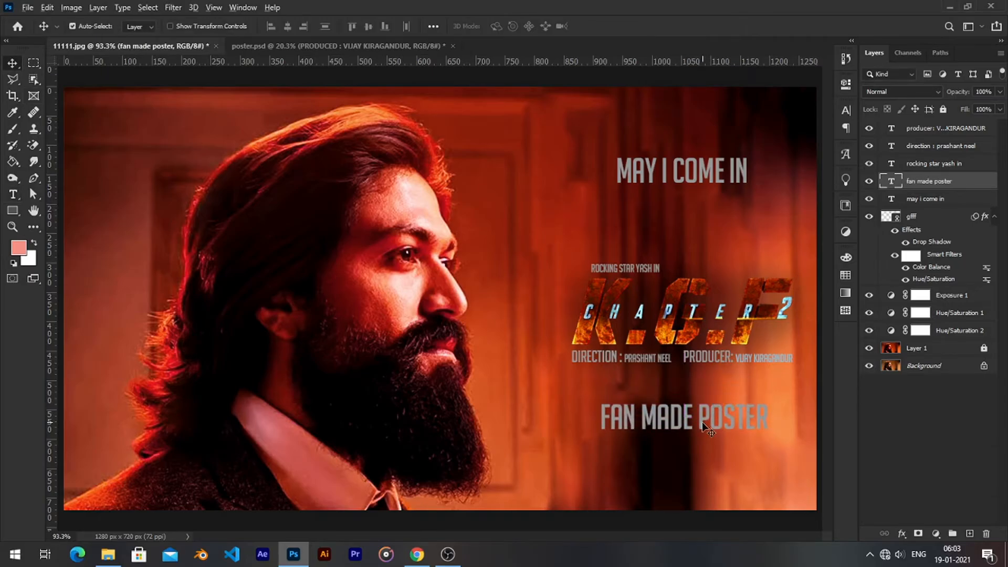
pyautogui.doubleClick(702, 421)
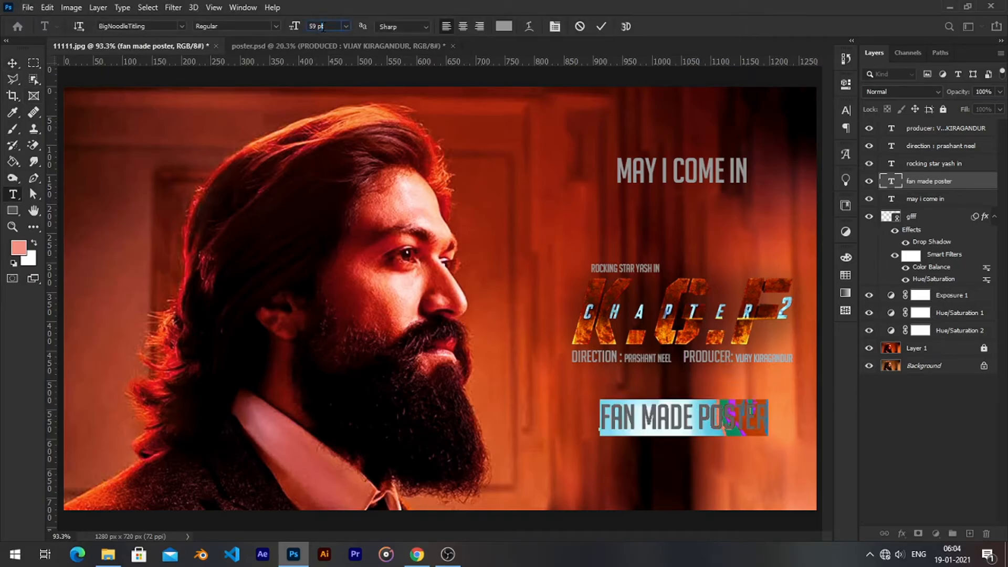
pyautogui.press('Down')
pyautogui.press('Down')
pyautogui.press('Down')
pyautogui.press('Down')
pyautogui.press('Down')
pyautogui.press('Down')
pyautogui.press('Down')
pyautogui.press('Down')
pyautogui.press('Down')
pyautogui.press('Down')
pyautogui.press('Down')
pyautogui.press('Down')
pyautogui.click(14, 62)
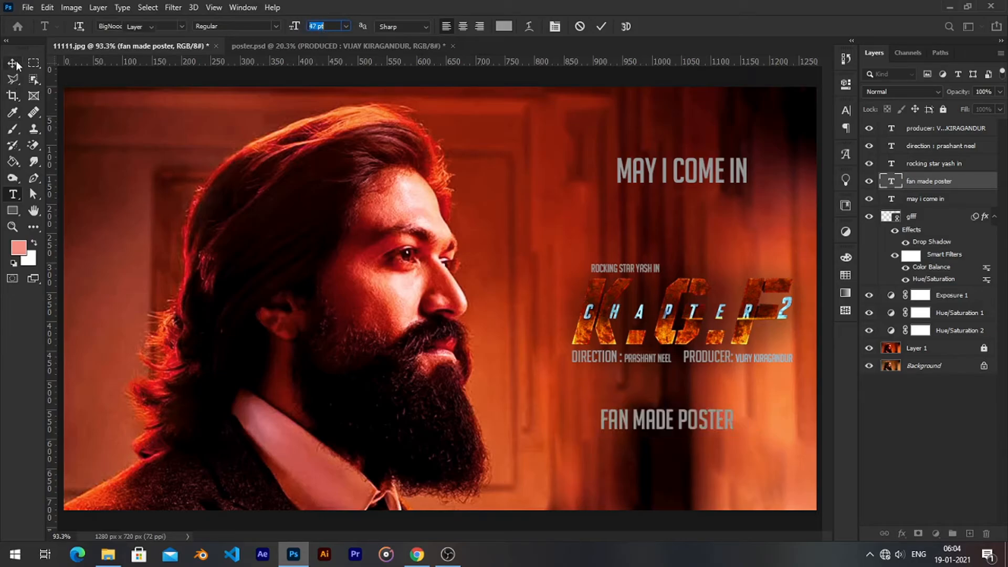
# - Move the "FAN MADE POSTER" line farther down below the credits and deselect all layers
pyautogui.scroll(-2, 440, 301)
pyautogui.moveTo(622, 390)
pyautogui.mouseDown()
pyautogui.moveTo(622, 436)
pyautogui.moveTo(633, 191)
pyautogui.moveTo(420, 188)
pyautogui.moveTo(502, 410)
pyautogui.moveTo(479, 447)
pyautogui.moveTo(653, 428)
pyautogui.moveTo(612, 432)
pyautogui.moveTo(602, 412)
pyautogui.moveTo(614, 400)
pyautogui.mouseUp()
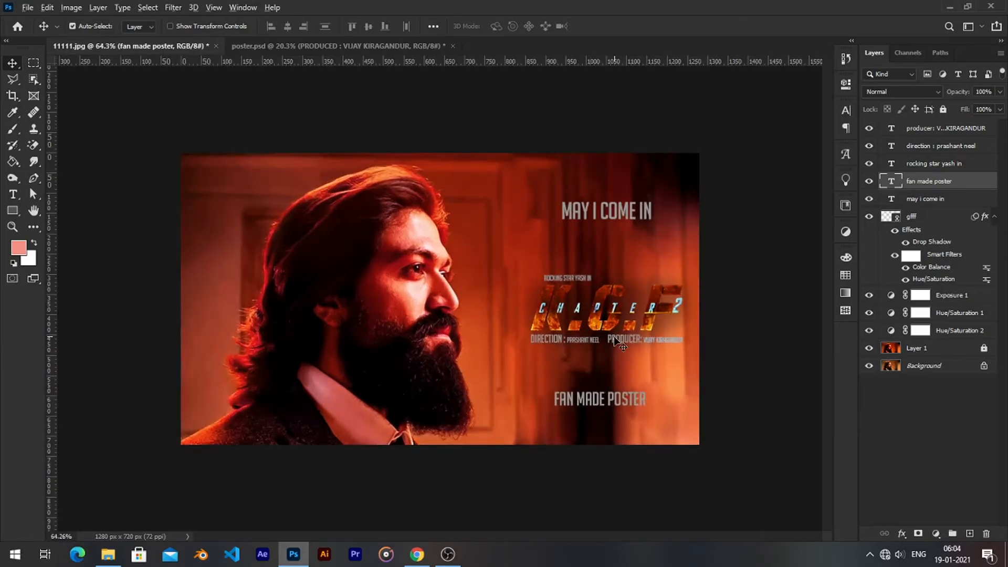
pyautogui.scroll(1, 575, 353)
pyautogui.click(952, 430)
pyautogui.scroll(-1, 630, 247)
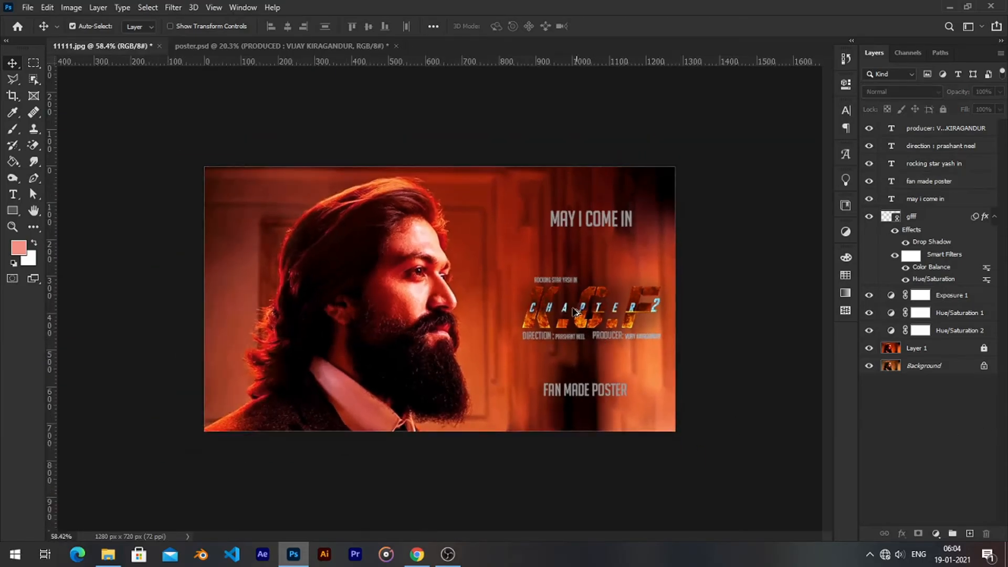
# - Copy the Hombale logo layer from poster.psd into 11111.jpg
pyautogui.click(322, 46)
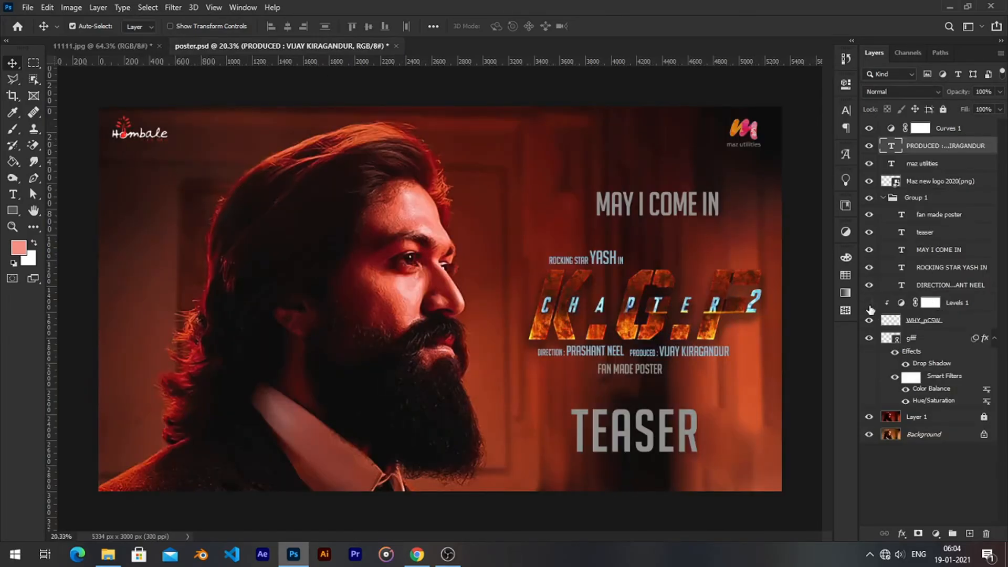
pyautogui.click(895, 418)
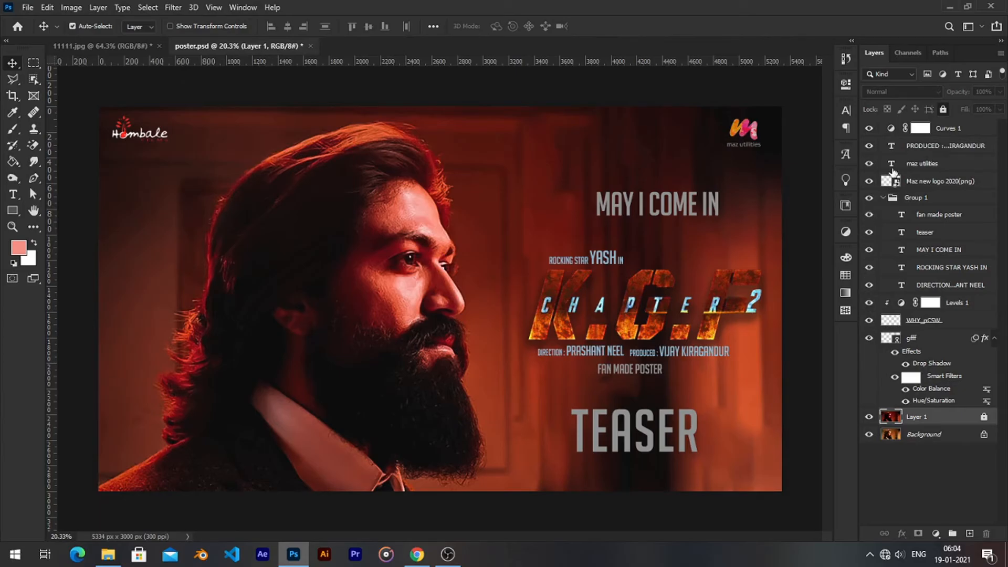
pyautogui.click(127, 138)
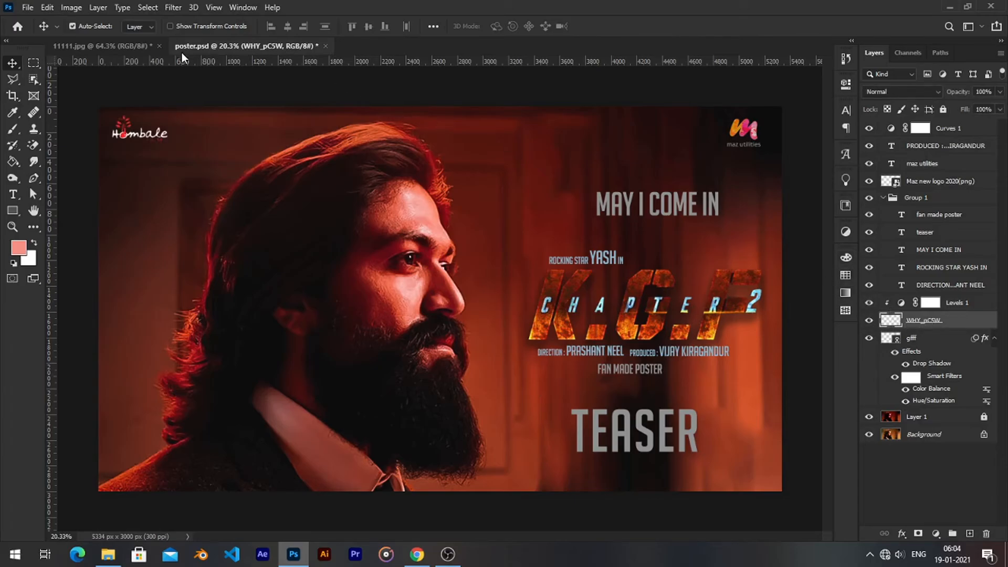
pyautogui.click(137, 46)
pyautogui.moveTo(931, 420); pyautogui.dragTo(346, 303)
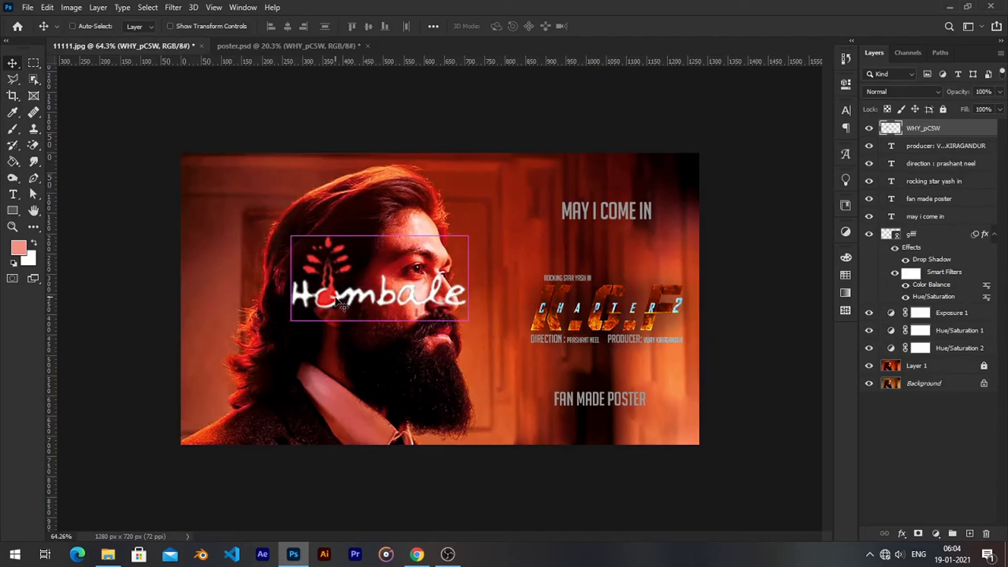
# - Scale the Hombale logo down to 22.61% and place it in the upper-left corner of the poster
pyautogui.hotkey('ctrl', 't')
pyautogui.moveTo(469, 320); pyautogui.dragTo(342, 260)
pyautogui.moveTo(302, 245); pyautogui.dragTo(213, 177)
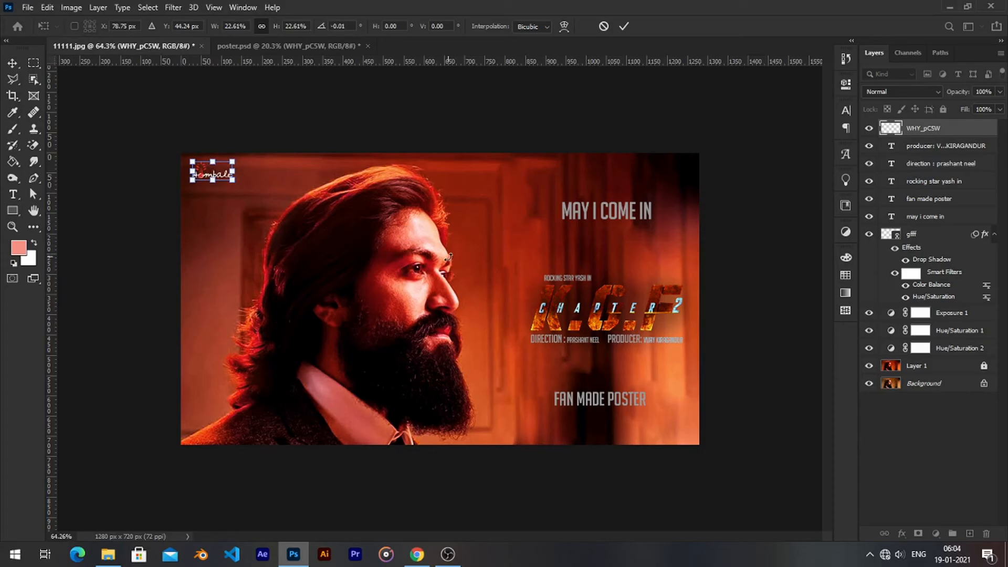
pyautogui.hotkey('ctrl', '0')
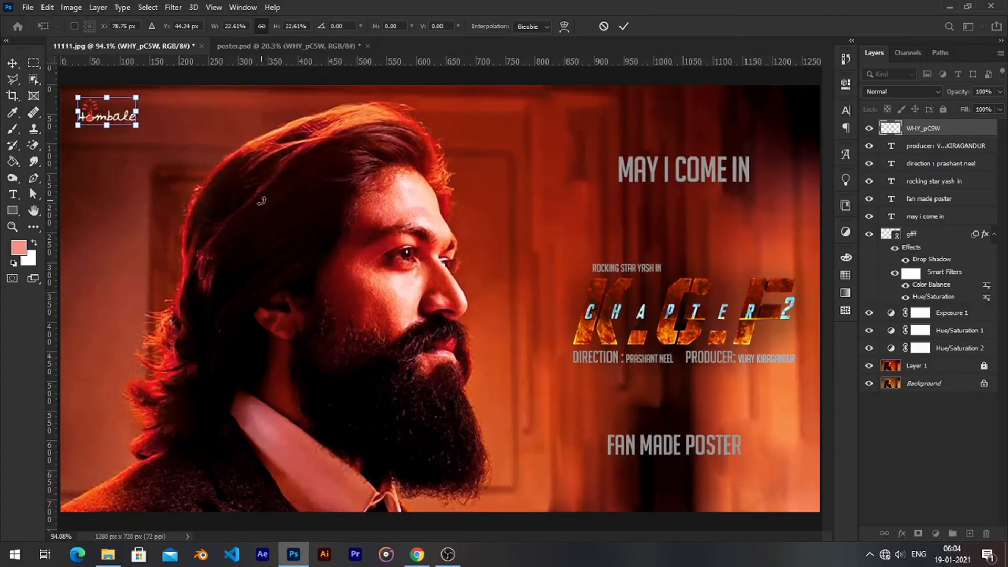
pyautogui.press('Return')
pyautogui.scroll(3, 247, 202)
pyautogui.moveTo(198, 173); pyautogui.dragTo(620, 350)
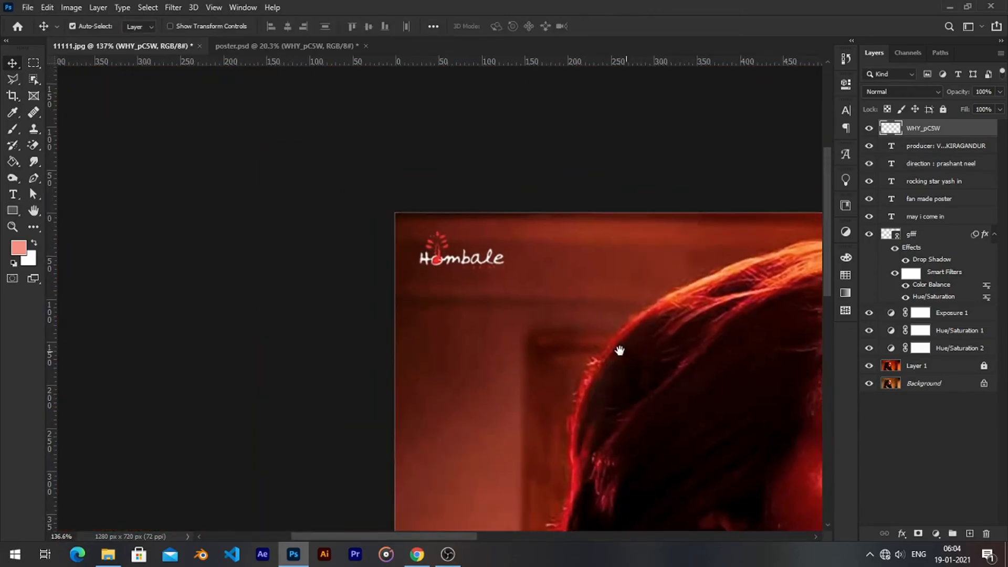
pyautogui.scroll(2, 530, 271)
pyautogui.moveTo(452, 254); pyautogui.dragTo(407, 258)
pyautogui.hotkey('ctrl', '0')
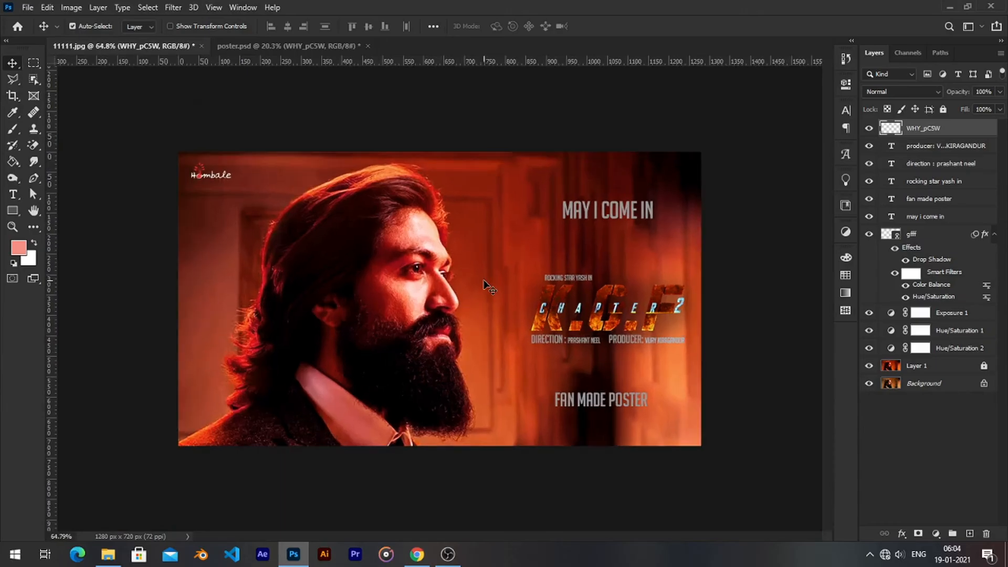
# - Add a Curves adjustment layer above all layers, lifting the black point slightly and adding a second point in the shadows
pyautogui.click(978, 466)
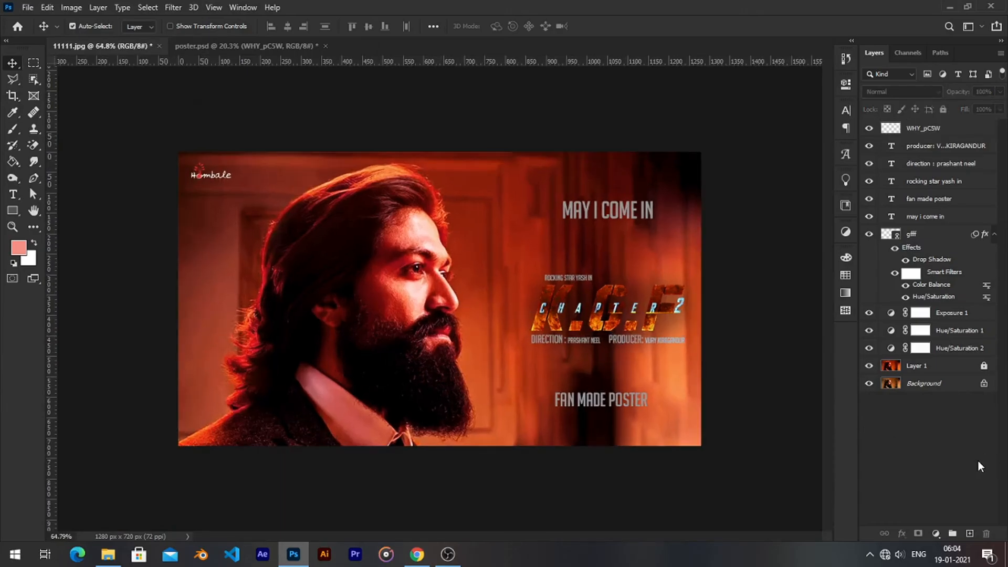
pyautogui.click(937, 533)
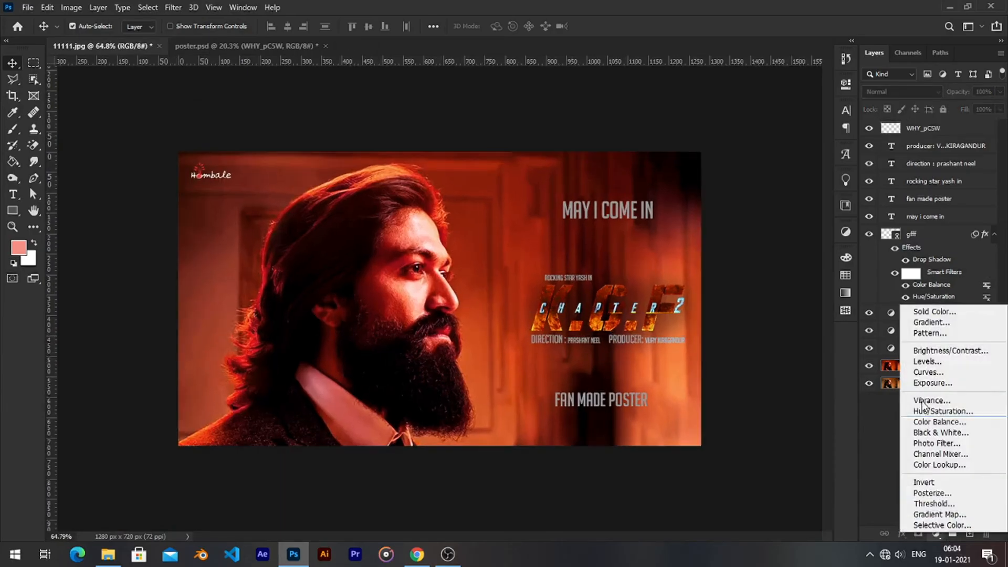
pyautogui.click(929, 373)
pyautogui.moveTo(692, 272); pyautogui.dragTo(690, 265)
pyautogui.click(709, 254)
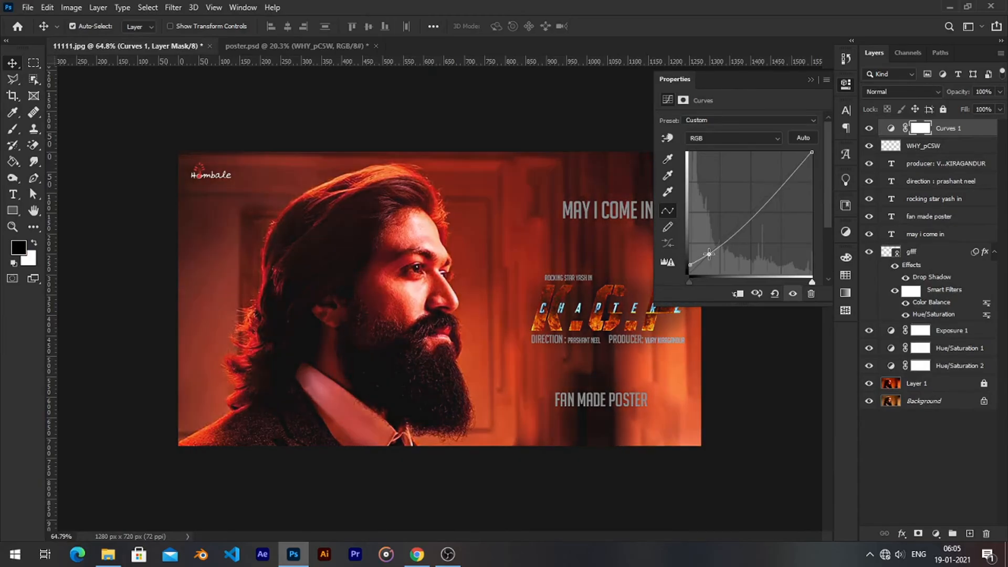
pyautogui.click(809, 80)
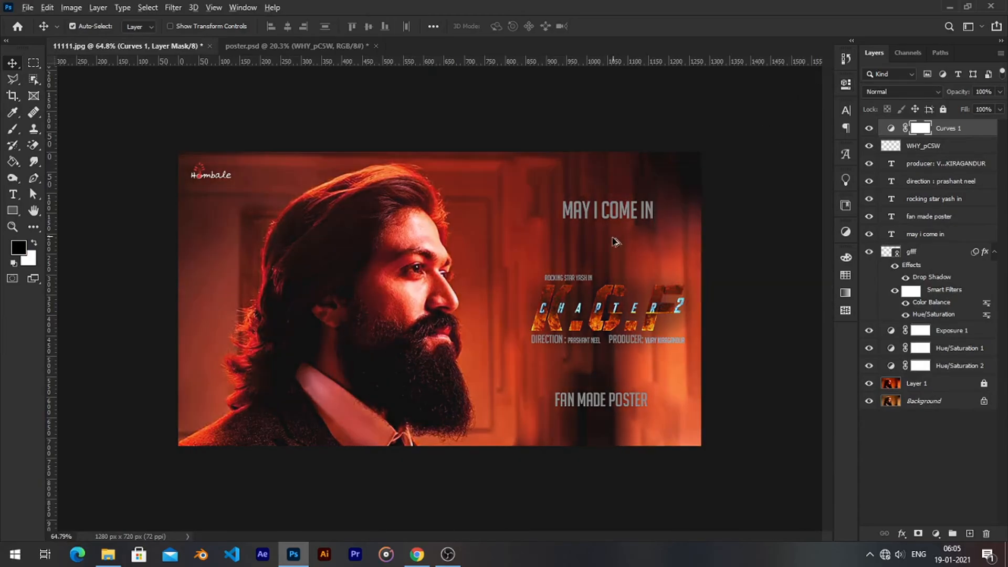
# - Add an Exposure adjustment layer directly above the K.G.F Chapter 2 title layer and clip it to that layer
pyautogui.scroll(1, 673, 291)
pyautogui.scroll(1, 674, 292)
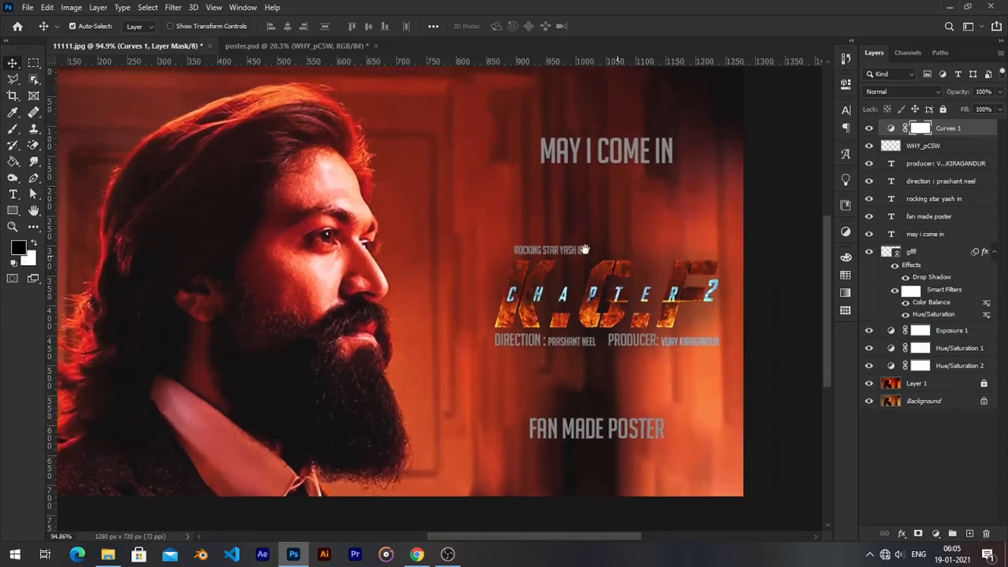
pyautogui.click(940, 309)
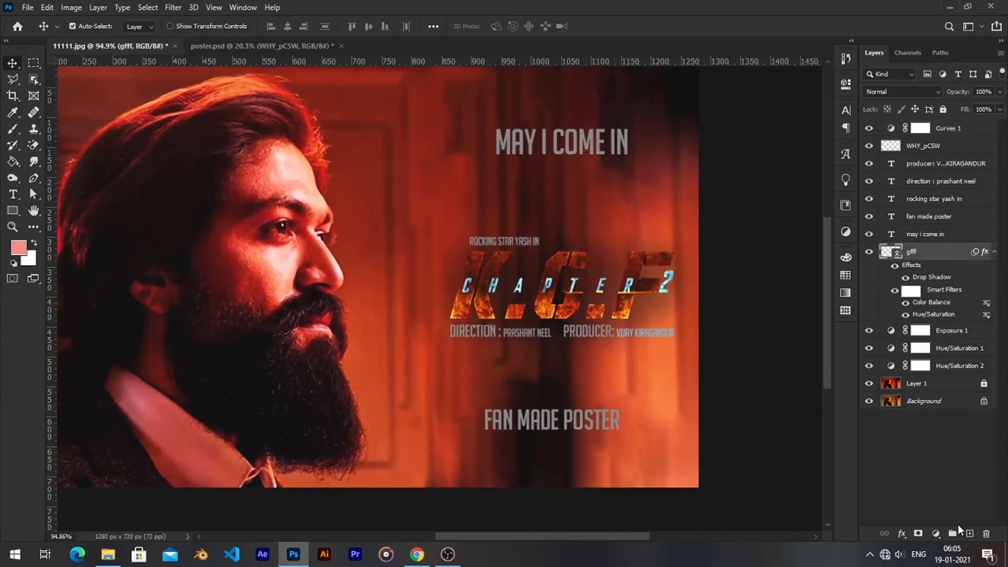
pyautogui.click(936, 534)
pyautogui.click(924, 384)
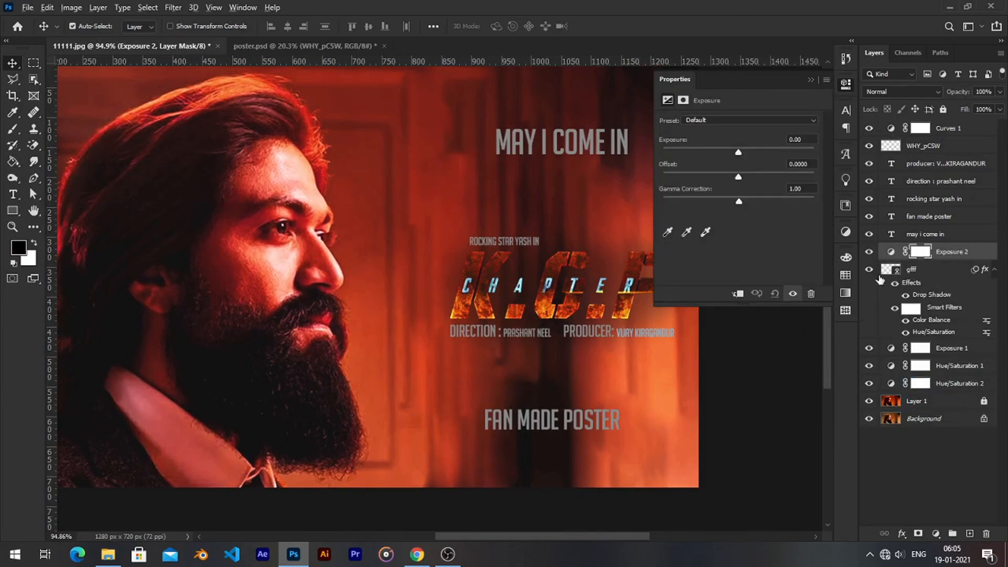
pyautogui.click(737, 294)
# - Brighten the title with Exposure +0.94, Offset 0.0000 and Gamma Correction 1.25, then deselect all layers
pyautogui.moveTo(741, 151); pyautogui.dragTo(744, 173)
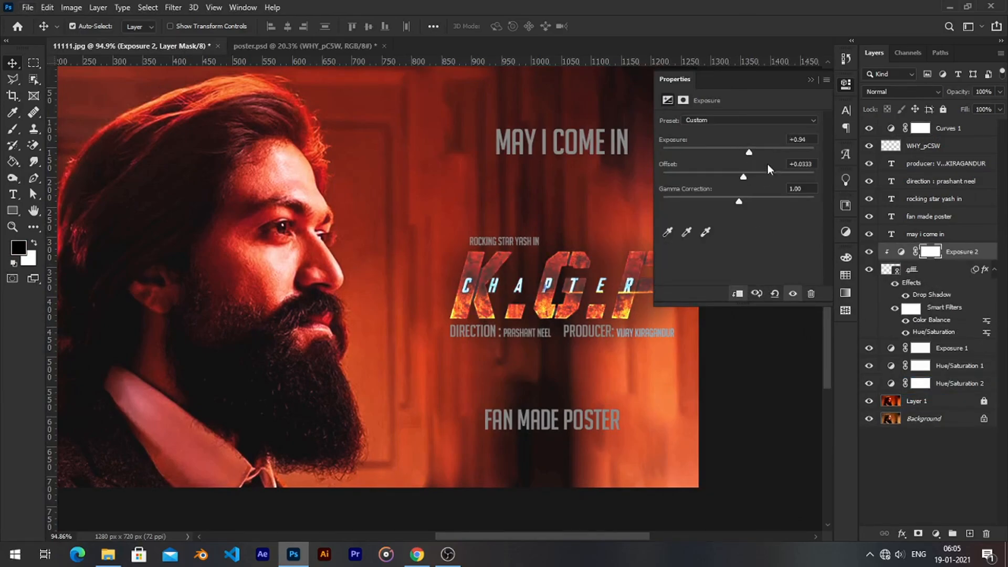
pyautogui.moveTo(816, 164); pyautogui.dragTo(809, 163)
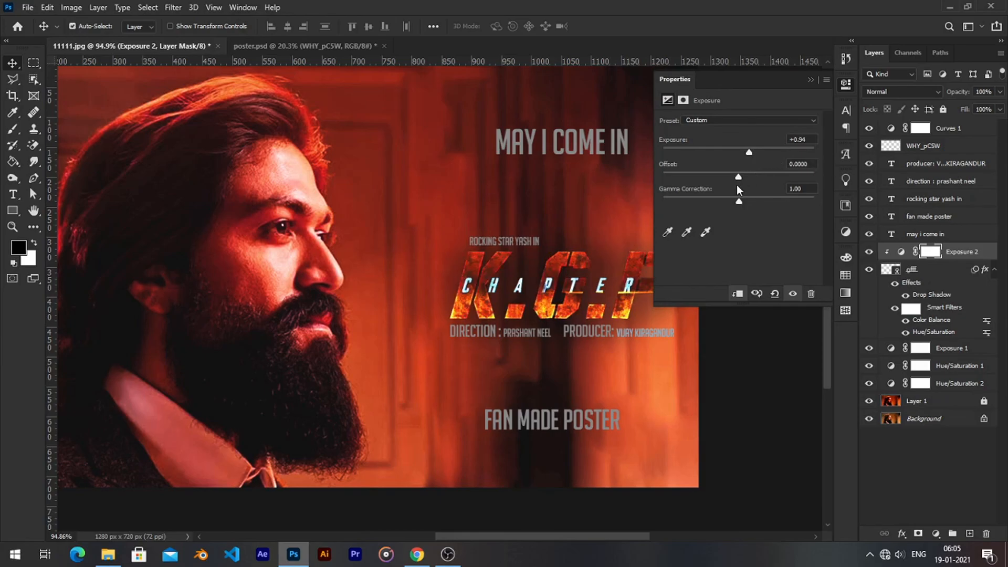
pyautogui.moveTo(742, 200)
pyautogui.mouseDown()
pyautogui.moveTo(756, 199)
pyautogui.moveTo(727, 197)
pyautogui.mouseUp()
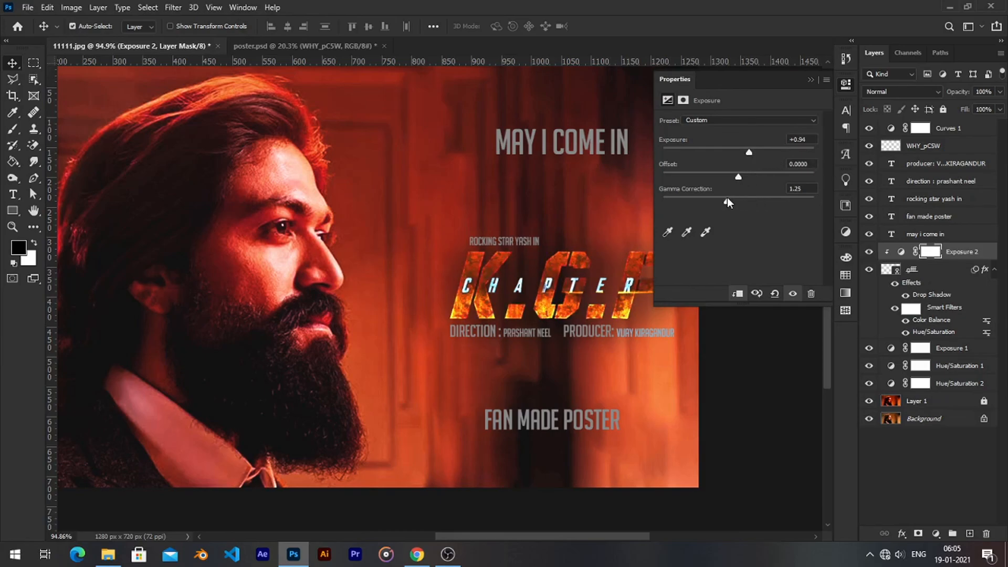
pyautogui.click(808, 80)
pyautogui.hotkey('ctrl', '0')
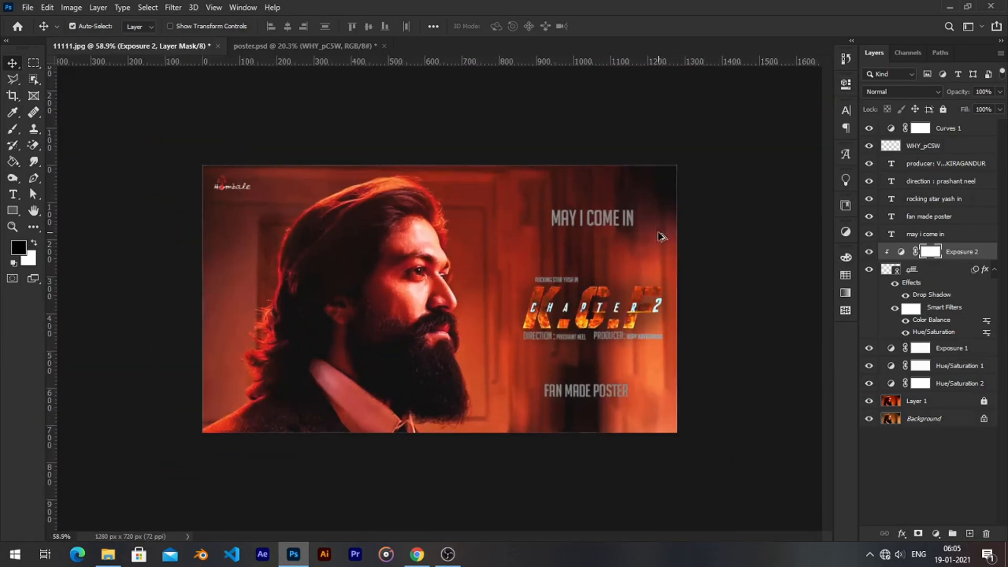
pyautogui.click(502, 113)
# - Compare the overall look of the 11111.jpg poster with the reference design in poster.psd
pyautogui.scroll(-2, 574, 147)
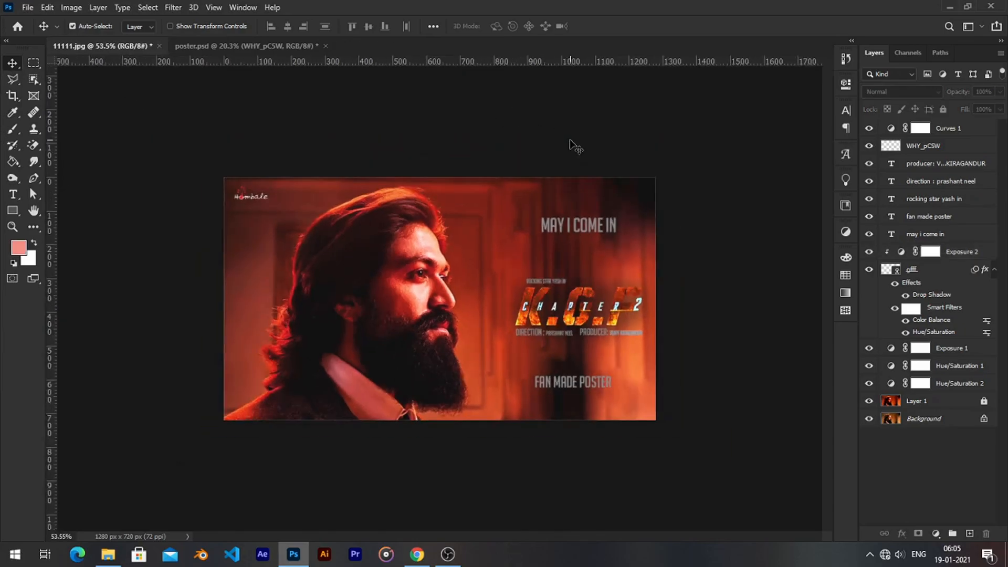
pyautogui.scroll(1, 604, 177)
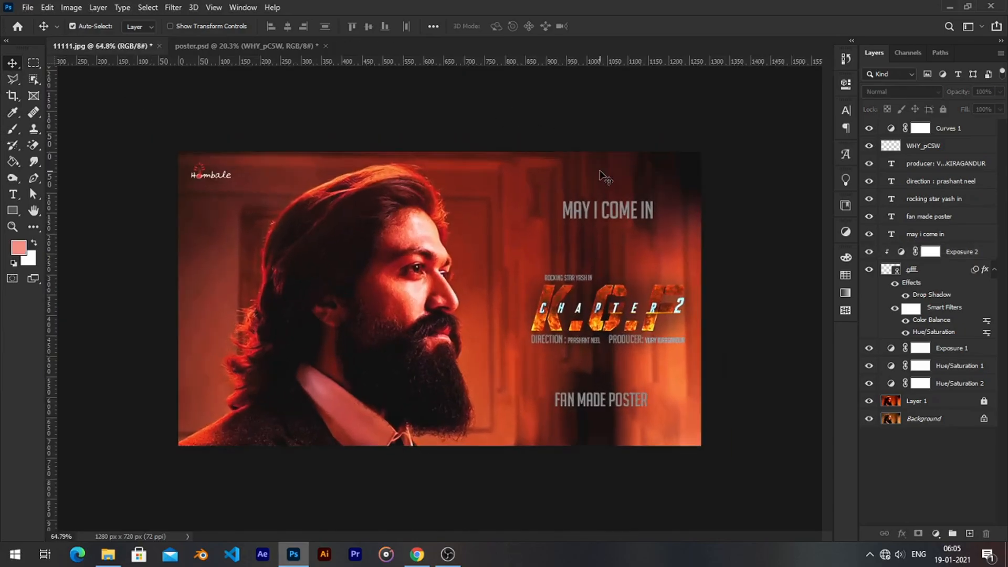
pyautogui.click(266, 50)
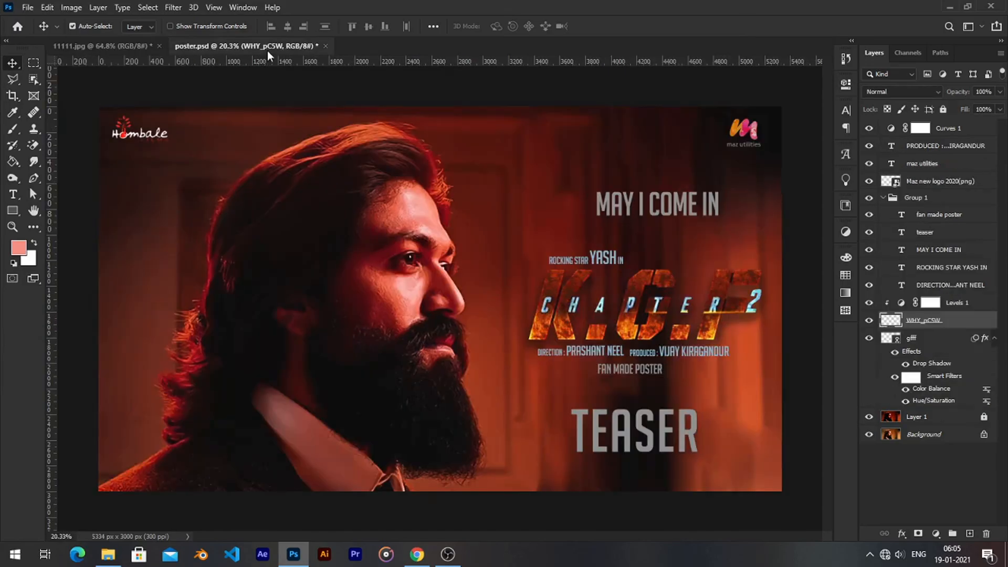
pyautogui.click(105, 46)
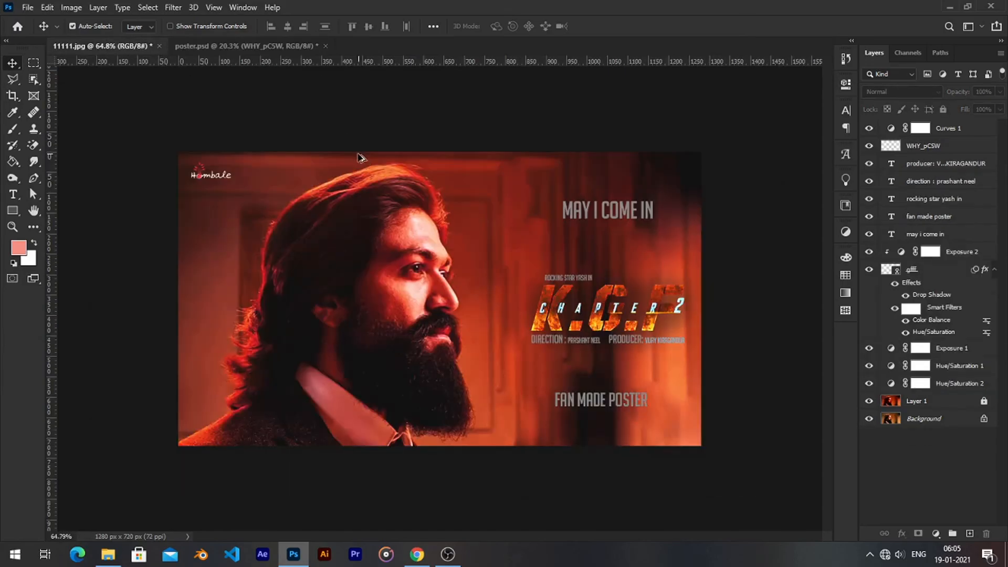
pyautogui.scroll(1, 238, 50)
pyautogui.click(232, 46)
pyautogui.click(97, 45)
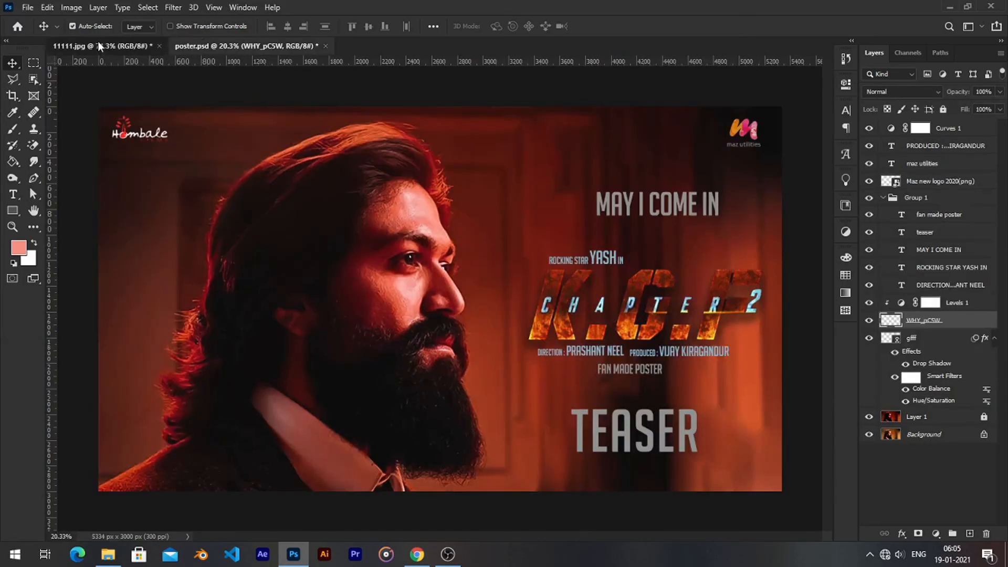
pyautogui.scroll(1, 695, 243)
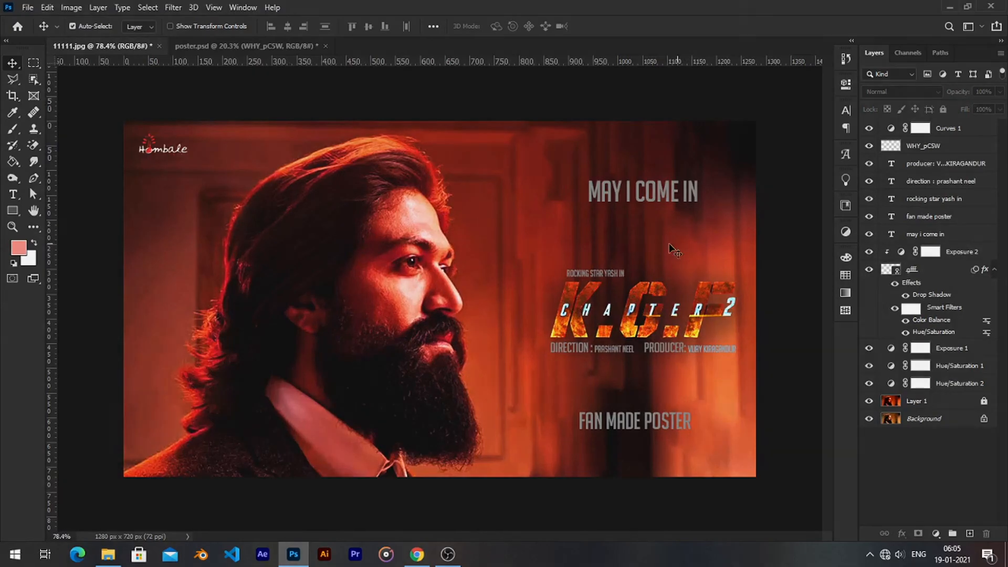